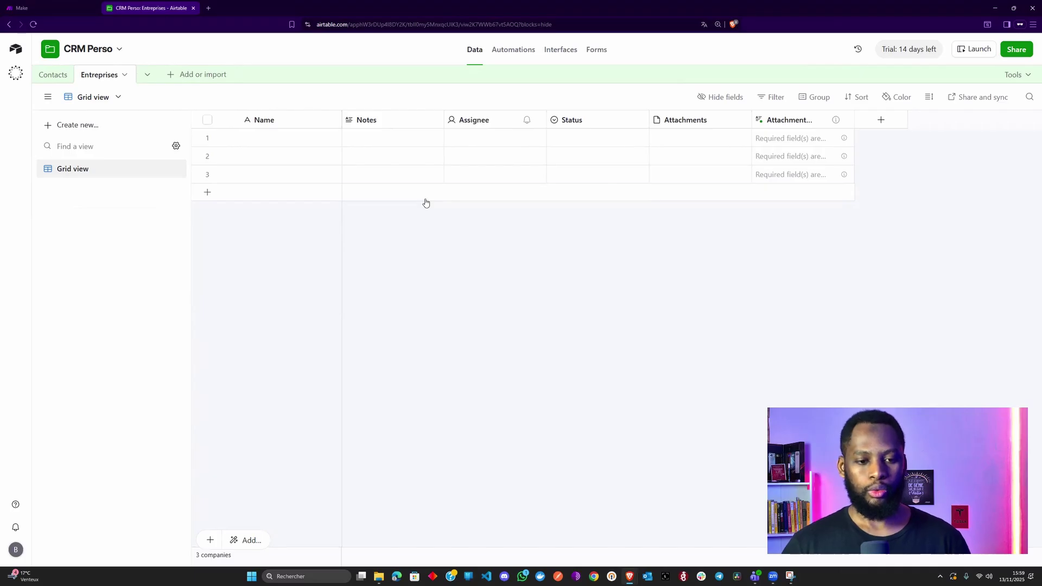
# - Rename the Notes field to 'Nom de l'entreprise' as a Single line text field
pyautogui.doubleClick(389, 118)
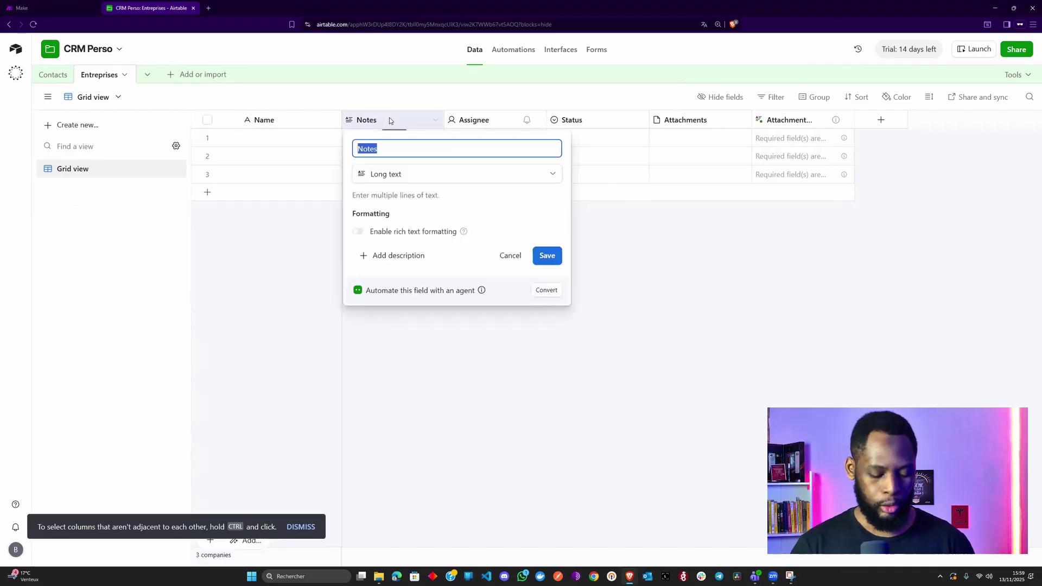
pyautogui.write('N')
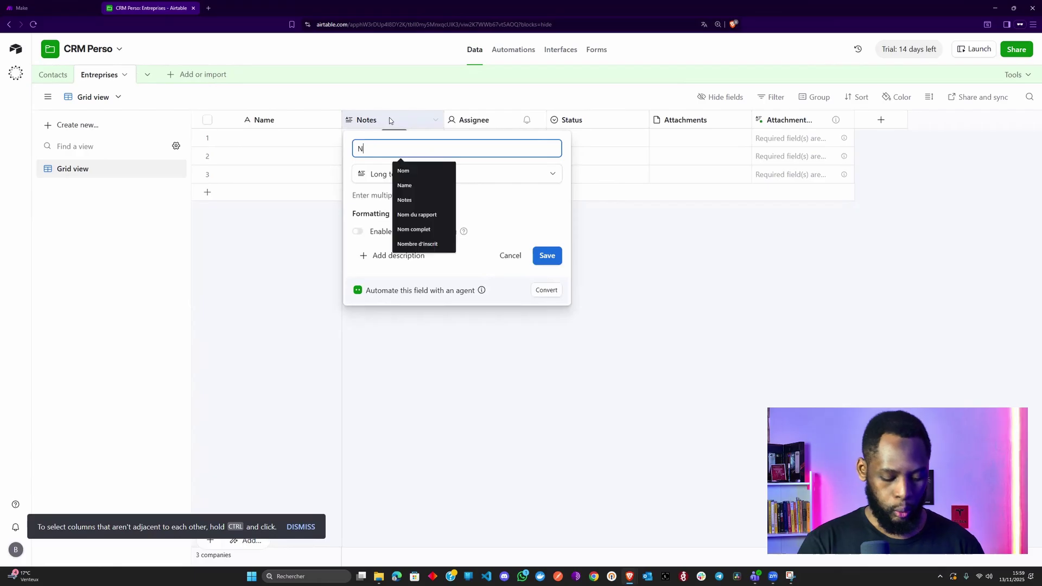
pyautogui.write("om de l'e")
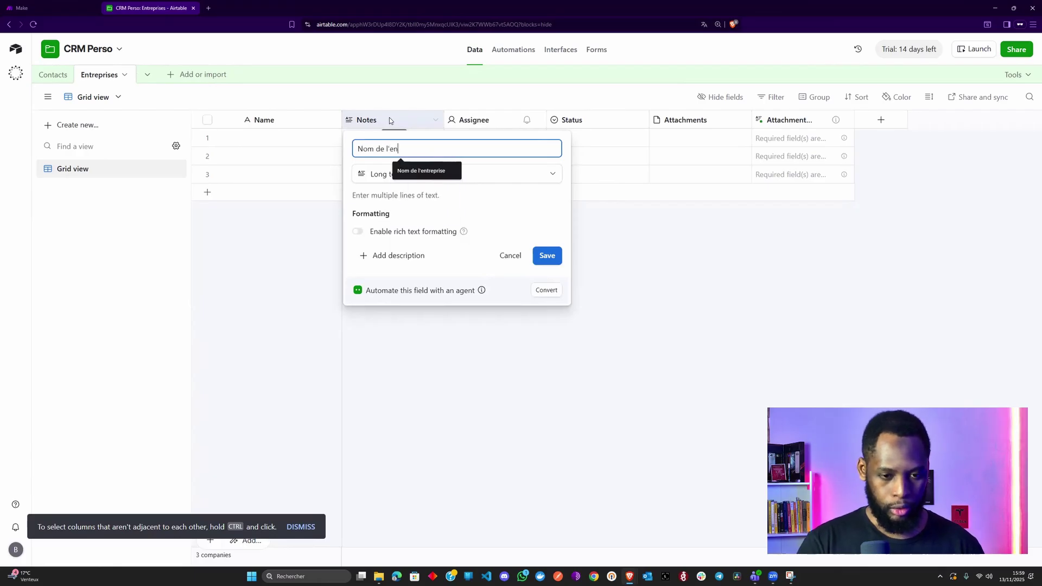
pyautogui.write('n')
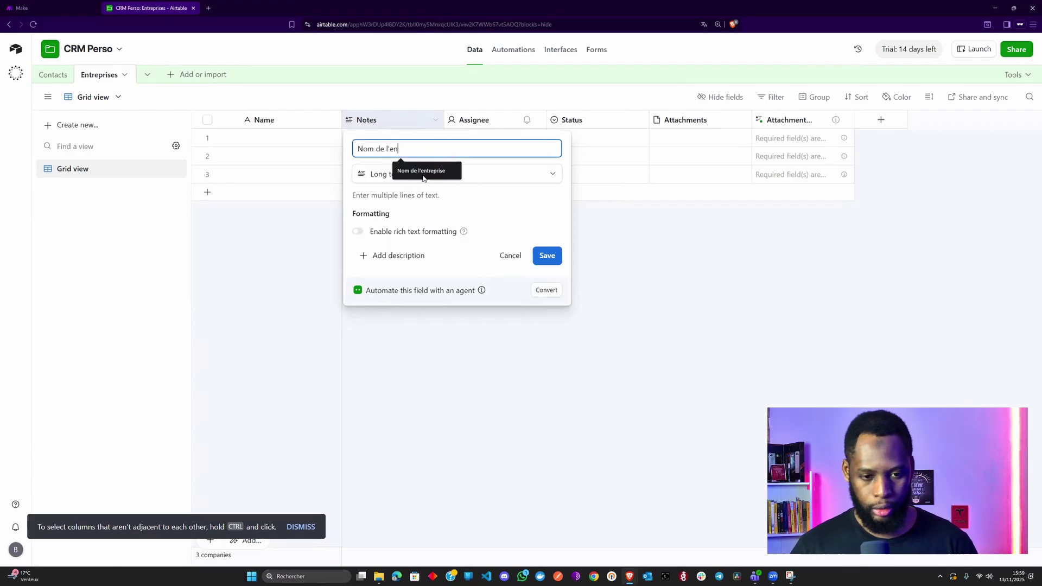
pyautogui.click(421, 171)
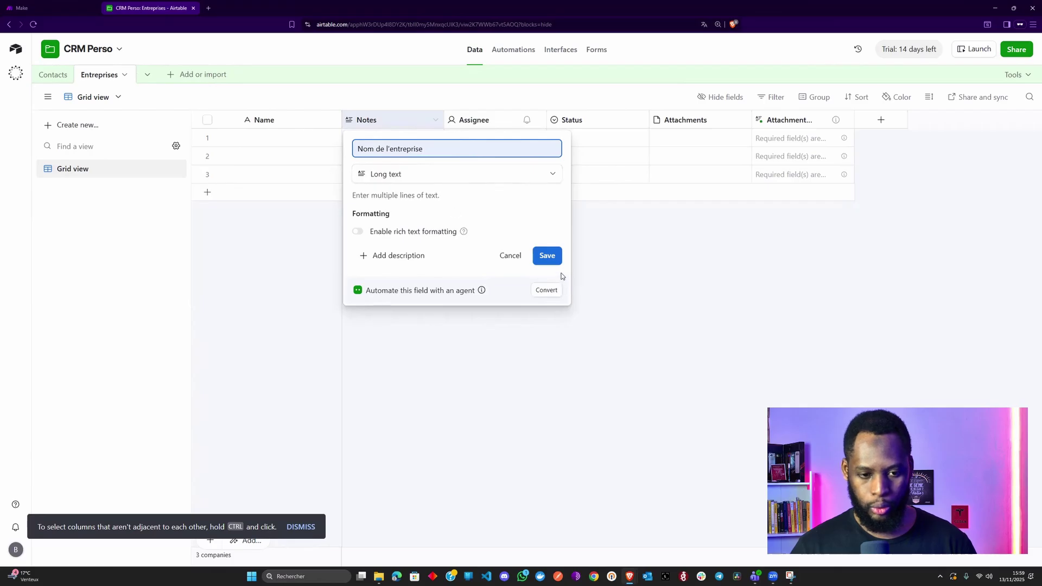
pyautogui.click(494, 175)
pyautogui.write('in')
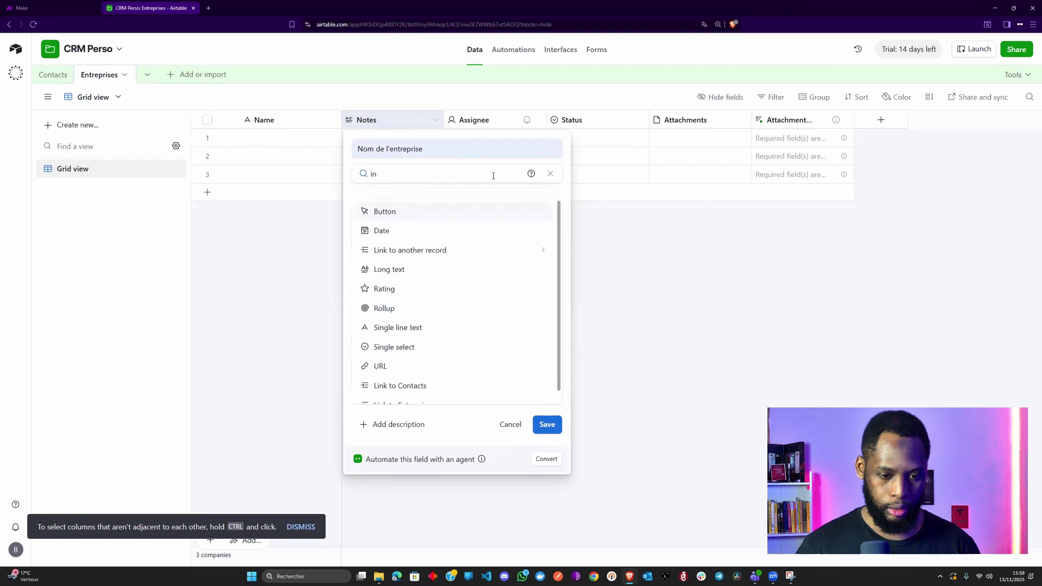
pyautogui.write('li')
pyautogui.press('BackSpace')
pyautogui.press('BackSpace')
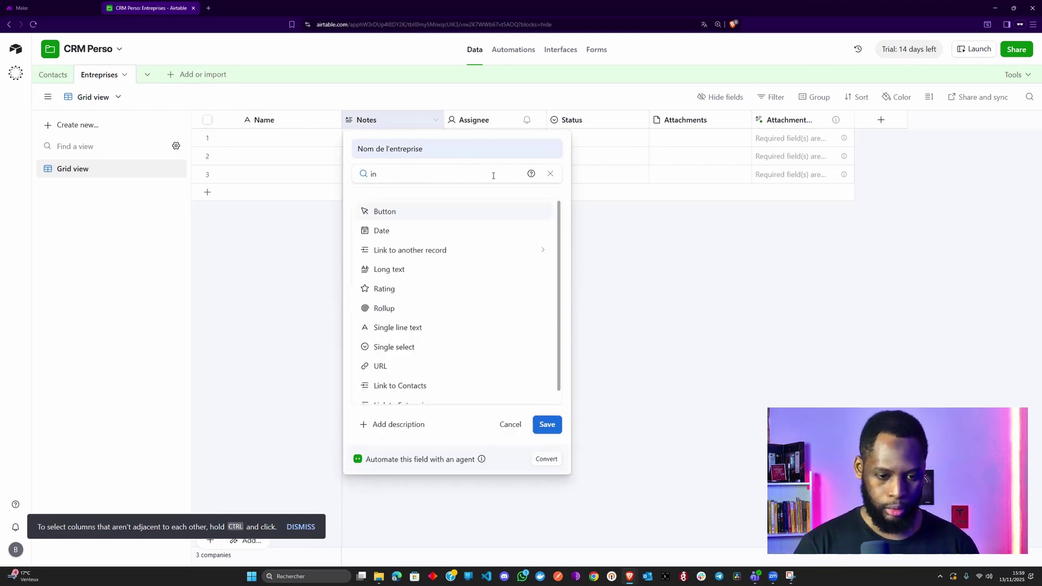
pyautogui.press('BackSpace')
pyautogui.press('BackSpace')
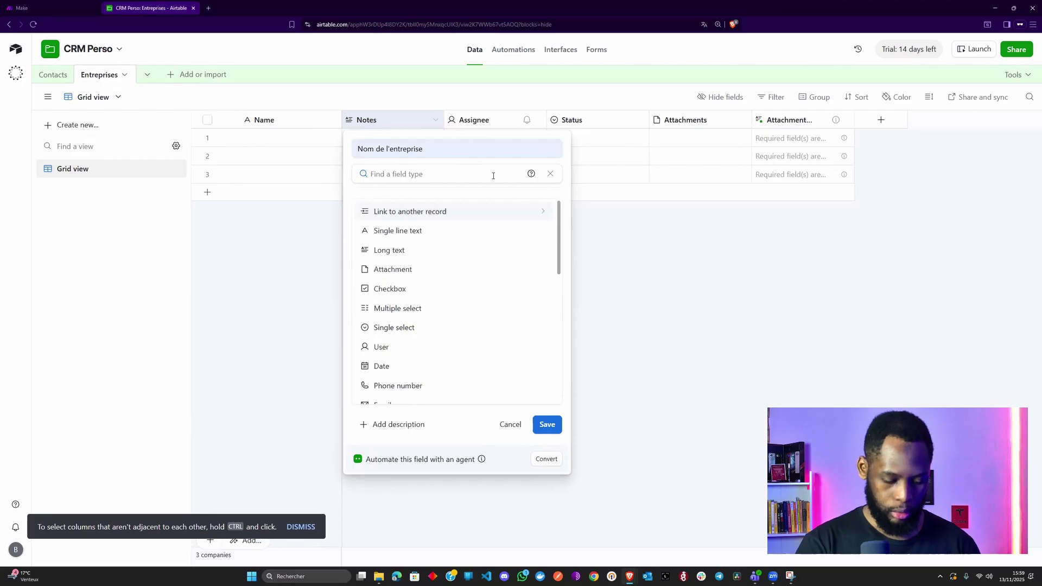
pyautogui.write('text')
pyautogui.press('Down')
pyautogui.press('Return')
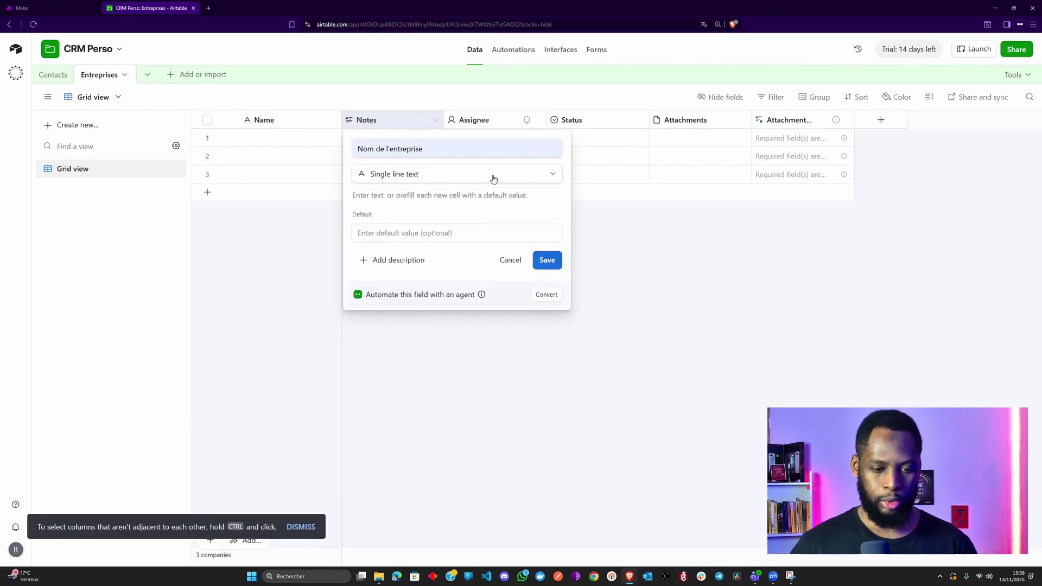
pyautogui.click(547, 260)
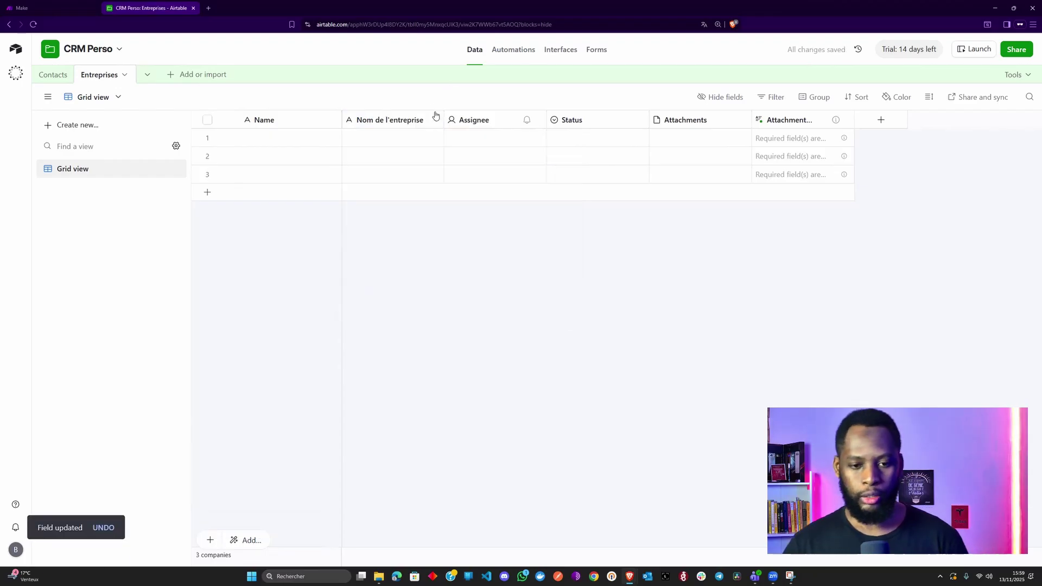
# - Rename the Assignee field to 'Secteur d'activité' as a Single line text field
pyautogui.doubleClick(473, 120)
pyautogui.write('Se')
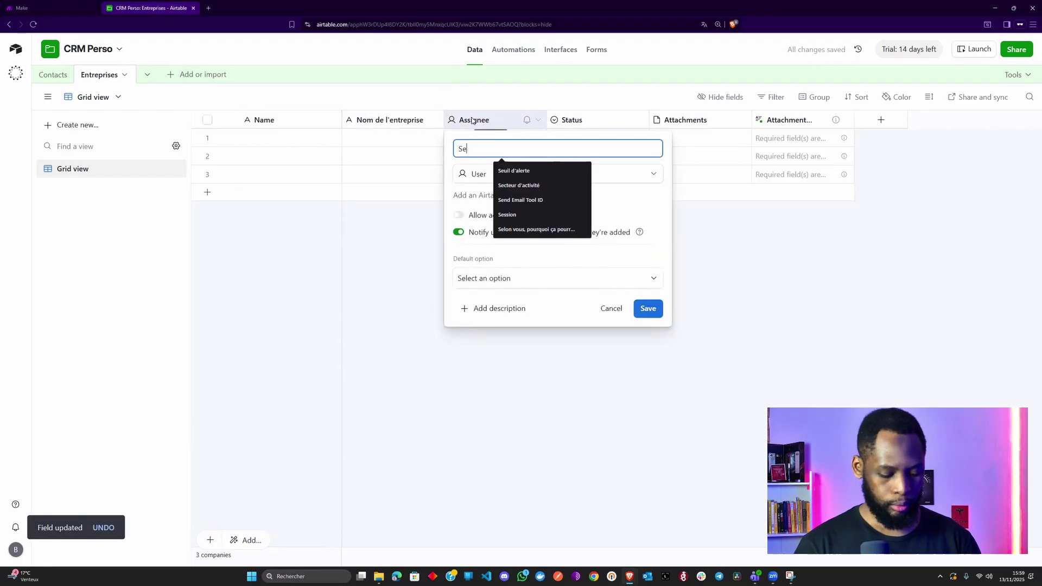
pyautogui.write("cteur d'")
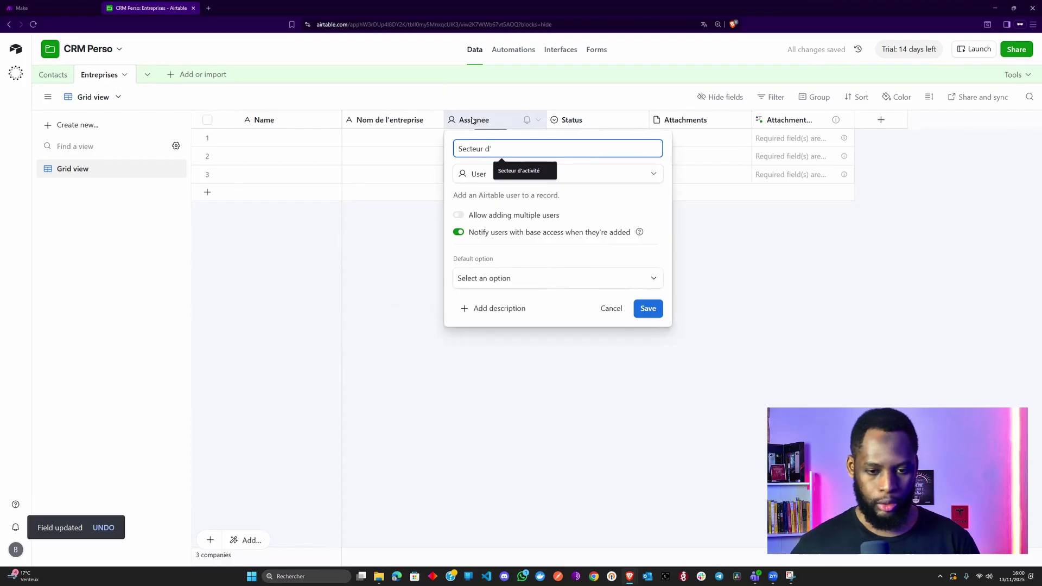
pyautogui.write('activité')
pyautogui.click(522, 175)
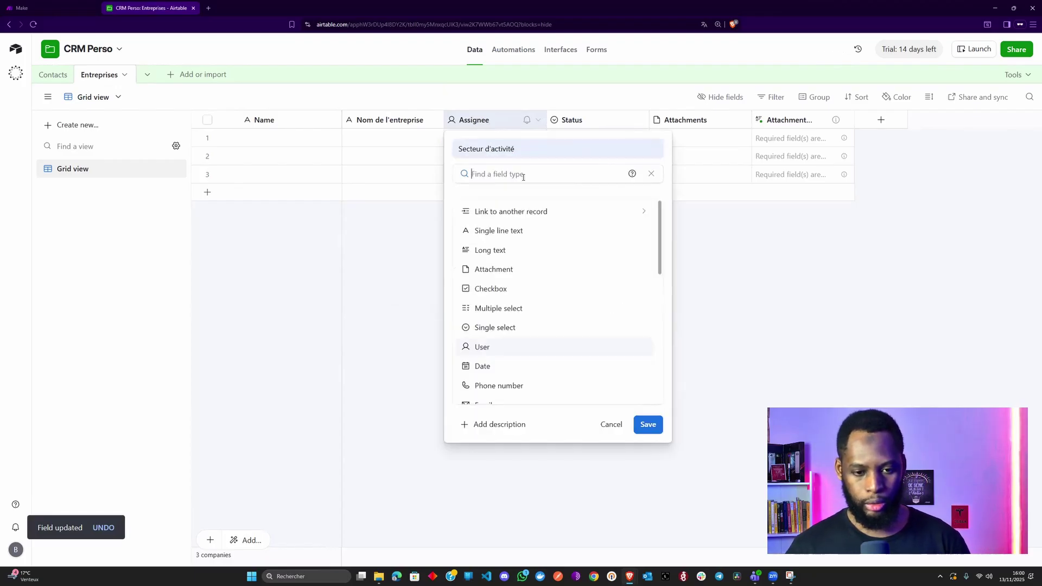
pyautogui.write('text')
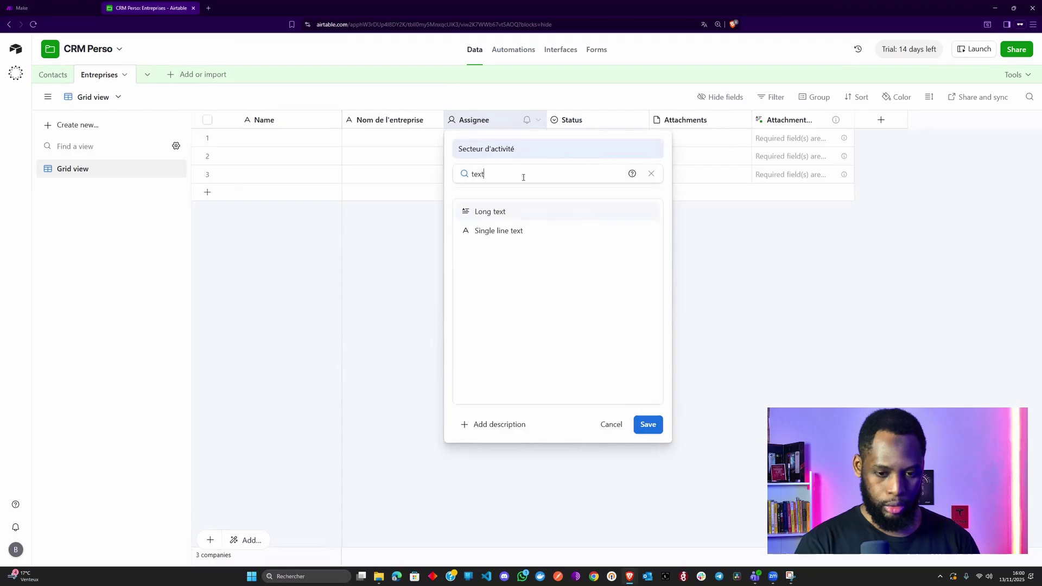
pyautogui.press('Down')
pyautogui.press('Return')
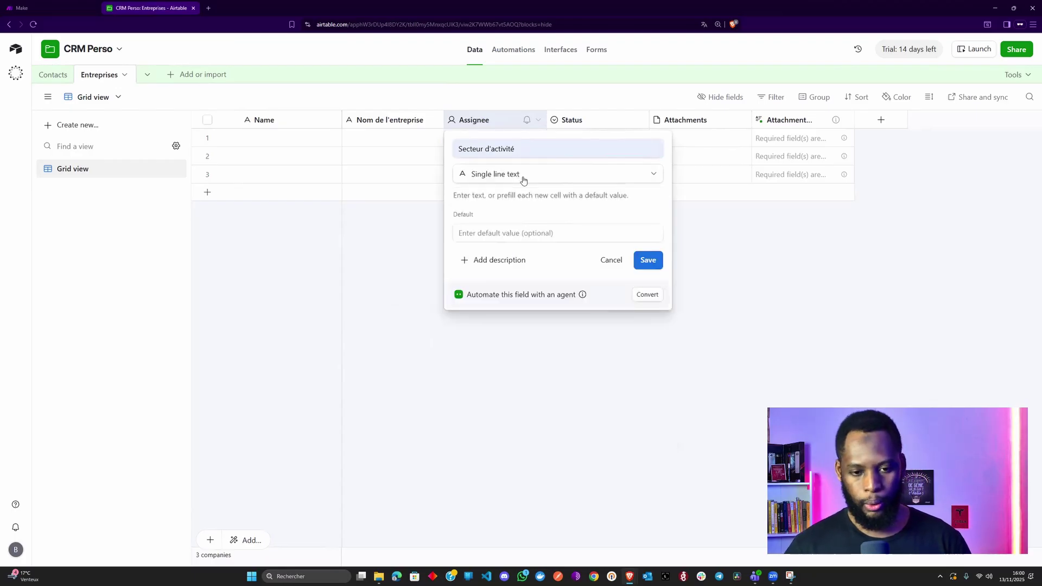
pyautogui.click(653, 258)
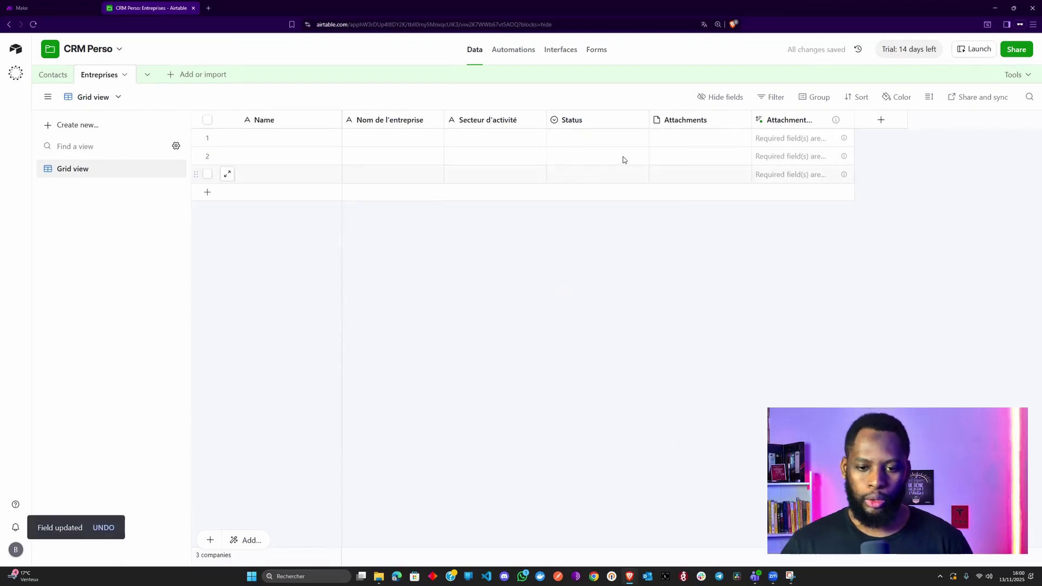
# - Delete the extra attachment field and rename Attachments to 'Logo de l'entreprise'
pyautogui.rightClick(776, 124)
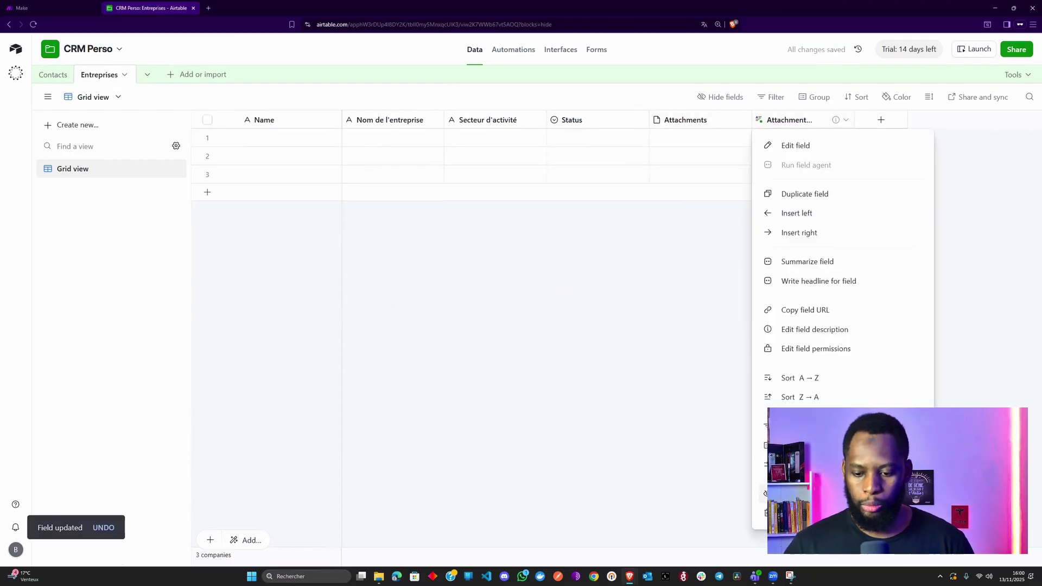
pyautogui.click(799, 512)
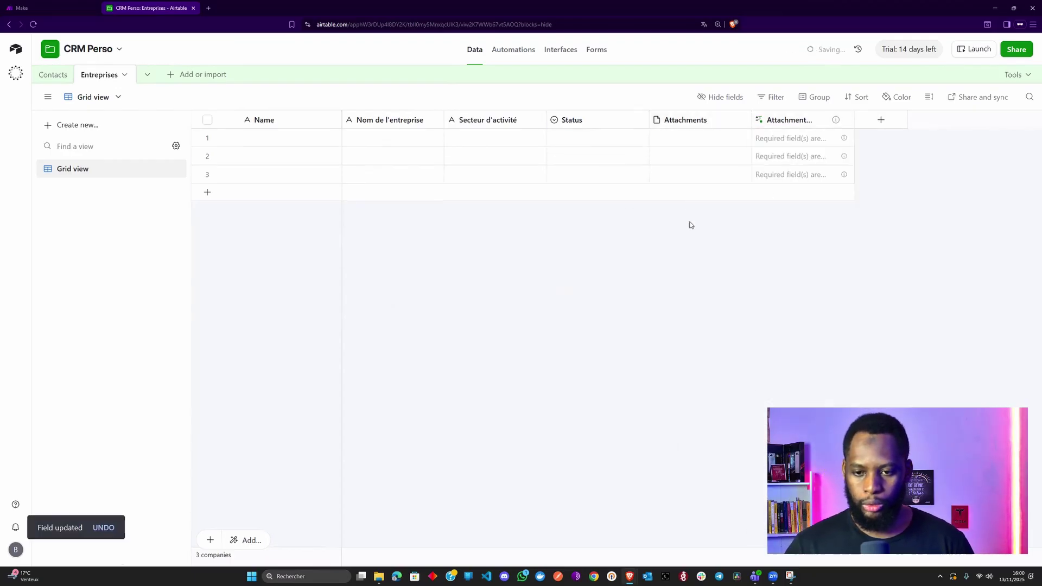
pyautogui.doubleClick(701, 120)
pyautogui.write('logo')
pyautogui.press('Delete')
pyautogui.write('L')
pyautogui.press('End')
pyautogui.write("de l'entreprise")
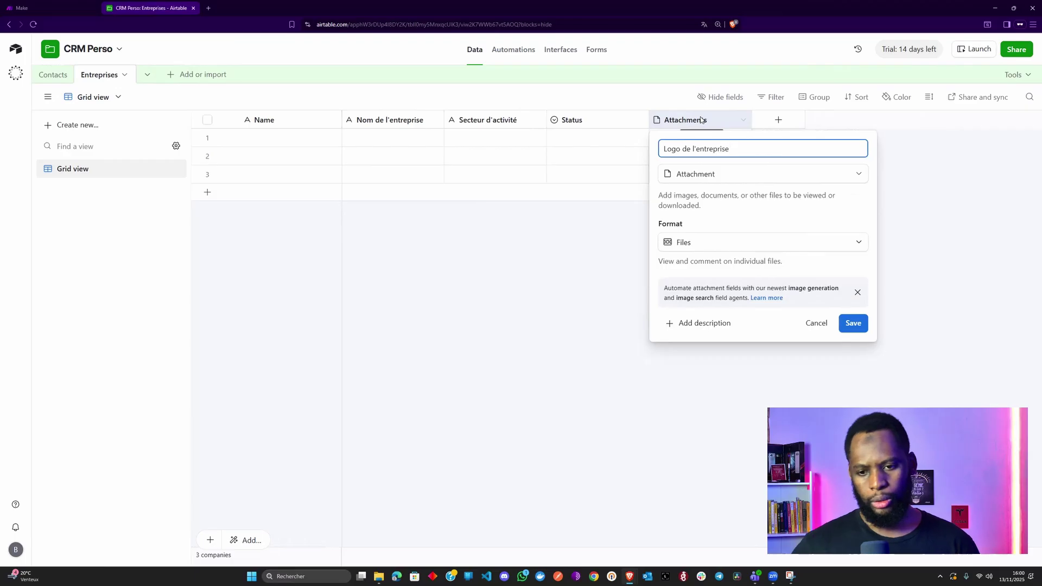
pyautogui.click(850, 323)
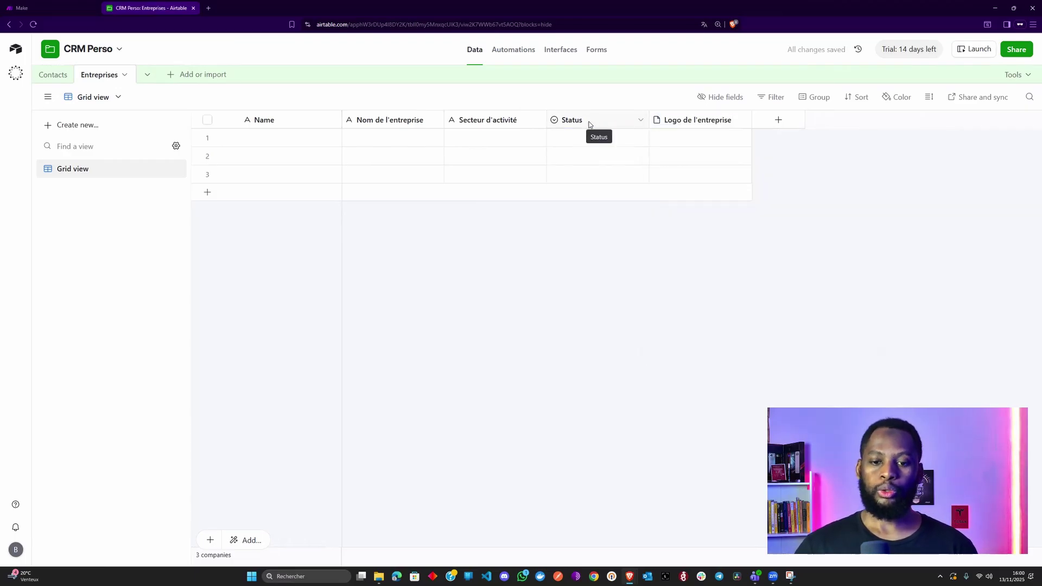
# - Turn the Status field into a URL field named 'Site internet'
pyautogui.doubleClick(589, 124)
pyautogui.write('Site')
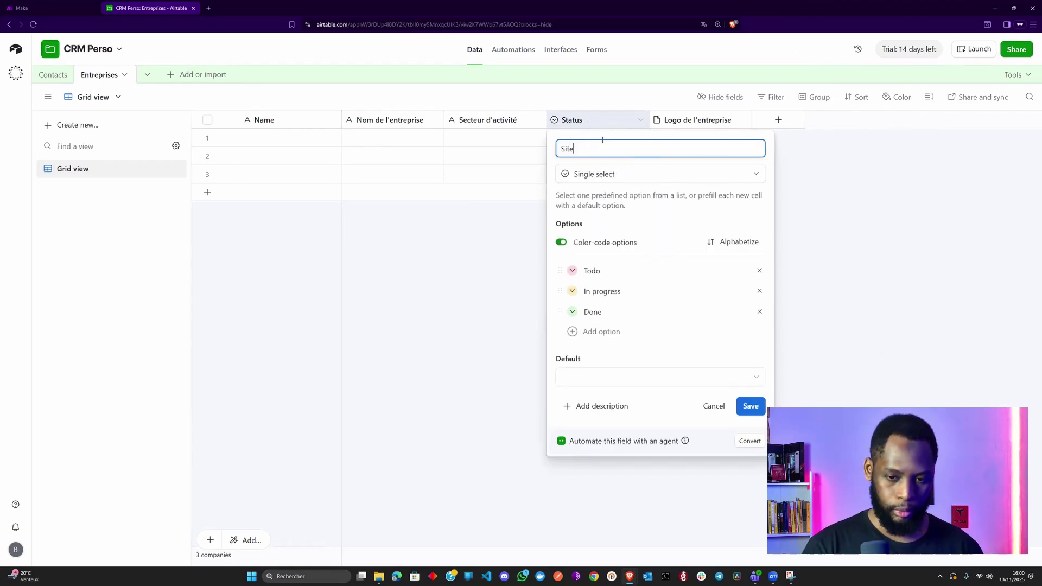
pyautogui.write(' internet')
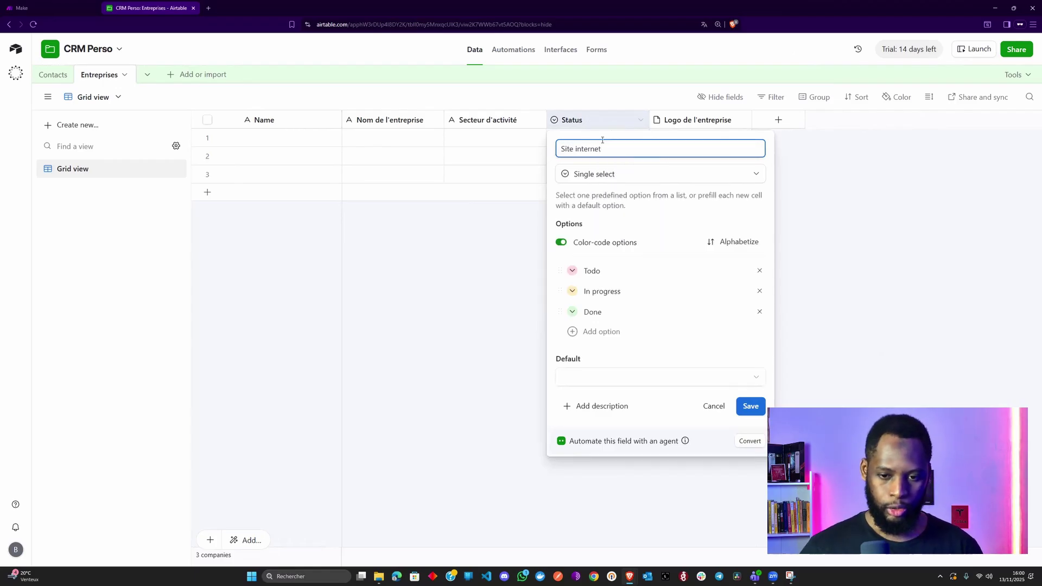
pyautogui.click(606, 175)
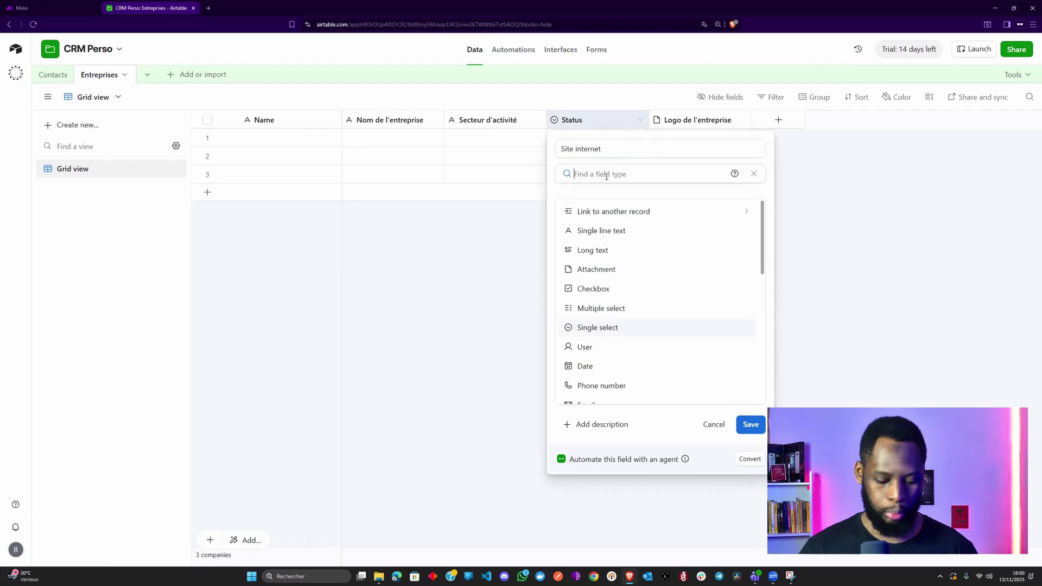
pyautogui.write('u')
pyautogui.click(604, 215)
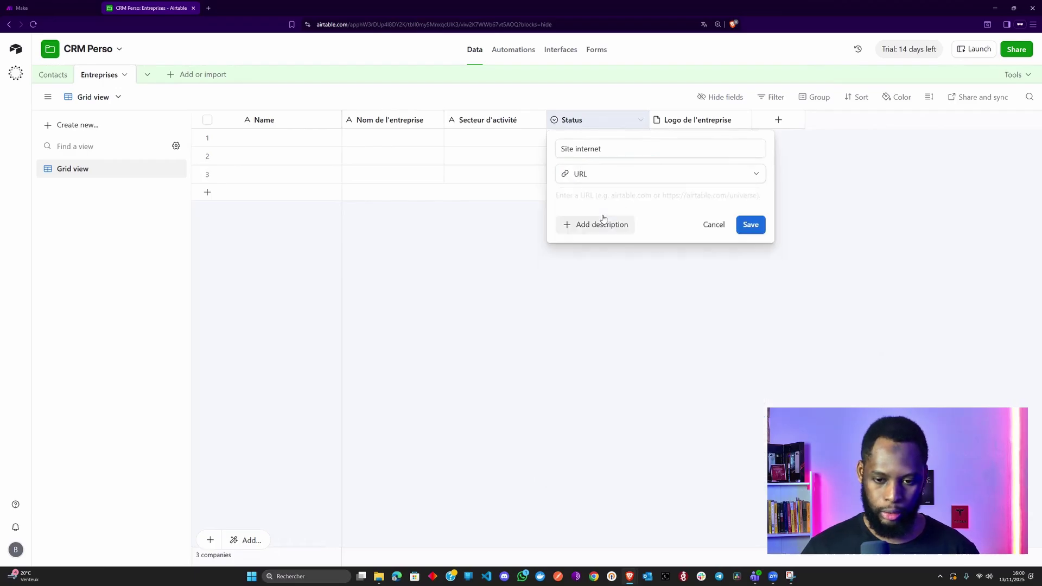
pyautogui.click(756, 225)
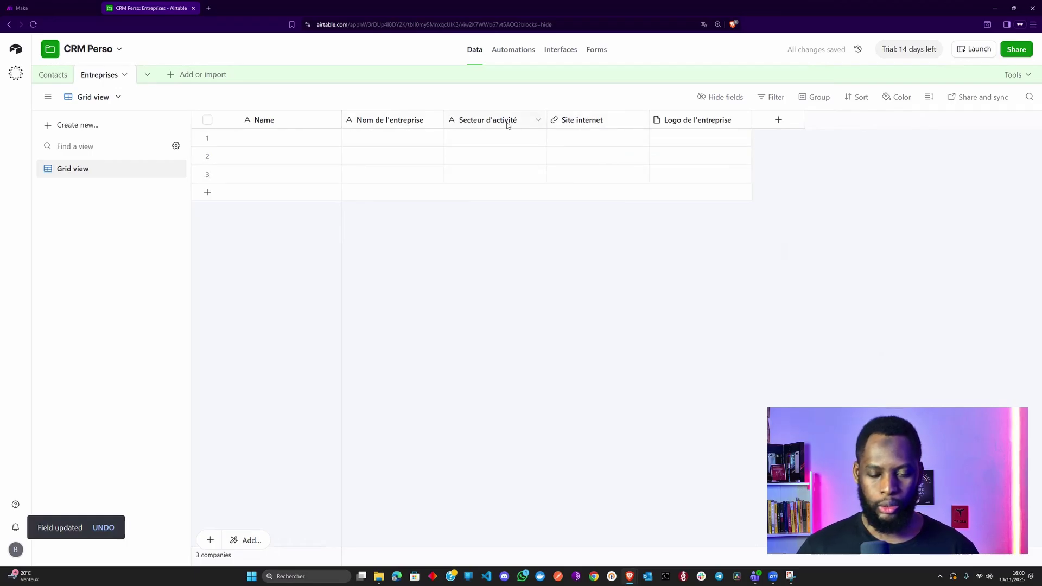
# - Add a Single line text field named 'Numéro SIREN'
pyautogui.click(777, 121)
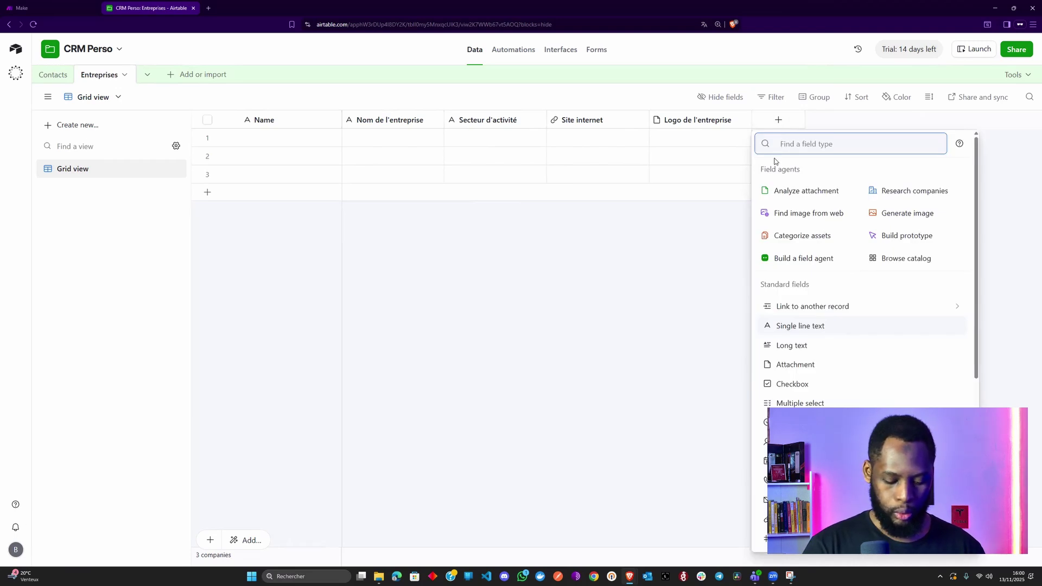
pyautogui.write('in')
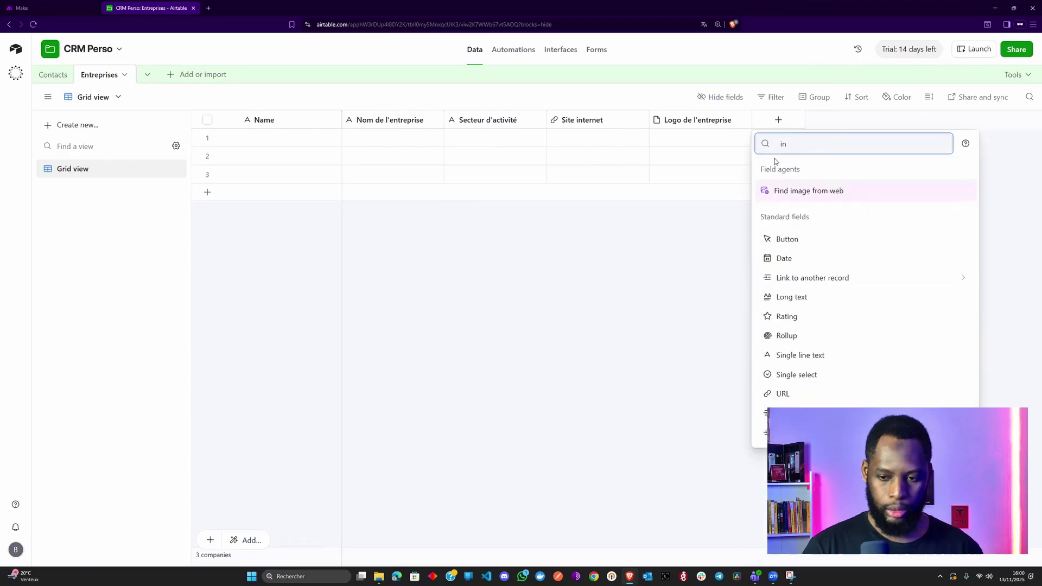
pyautogui.press('BackSpace')
pyautogui.press('BackSpace')
pyautogui.write('text')
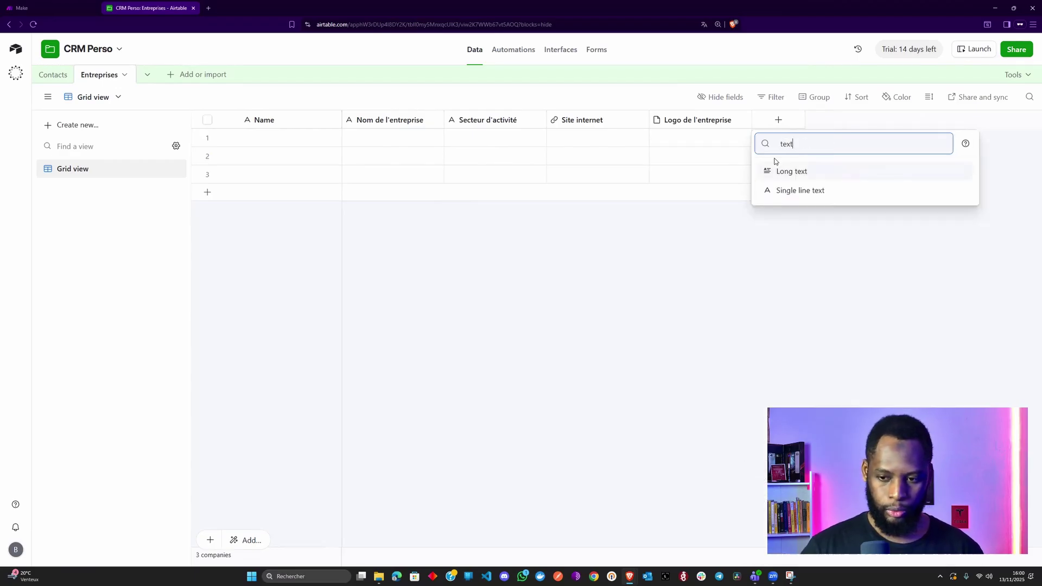
pyautogui.press('Down')
pyautogui.press('Return')
pyautogui.write('Numé')
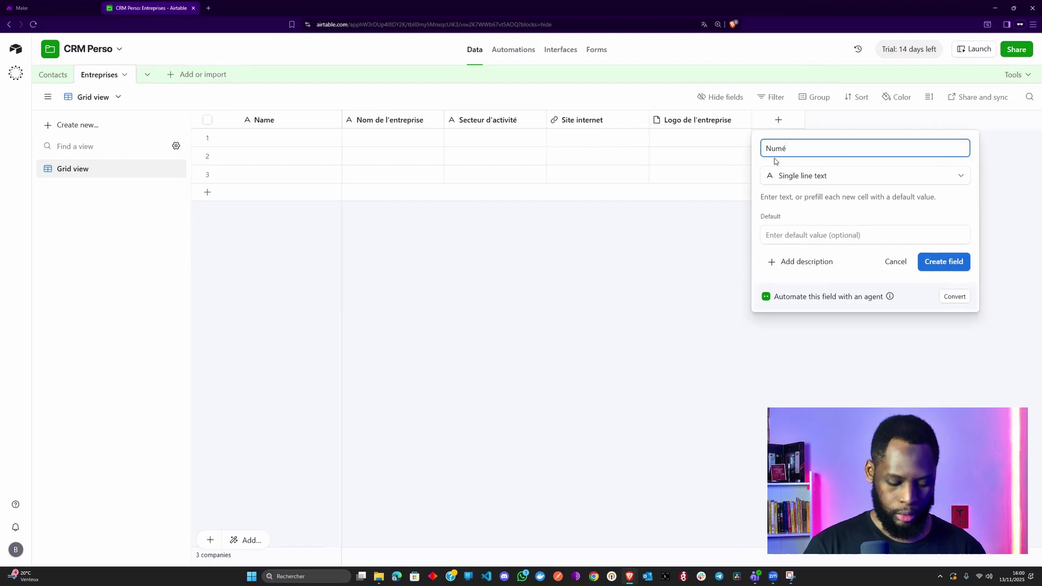
pyautogui.write('ro SIREN')
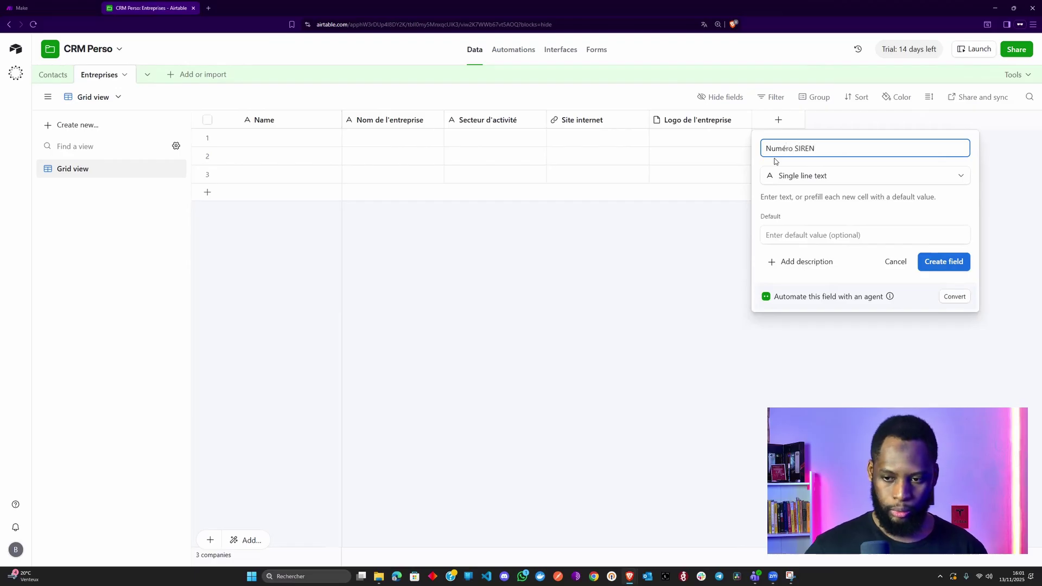
pyautogui.click(936, 269)
# - Add a Single line text field 'Adresse de l'entreprise' and widen it to show its full name
pyautogui.click(884, 123)
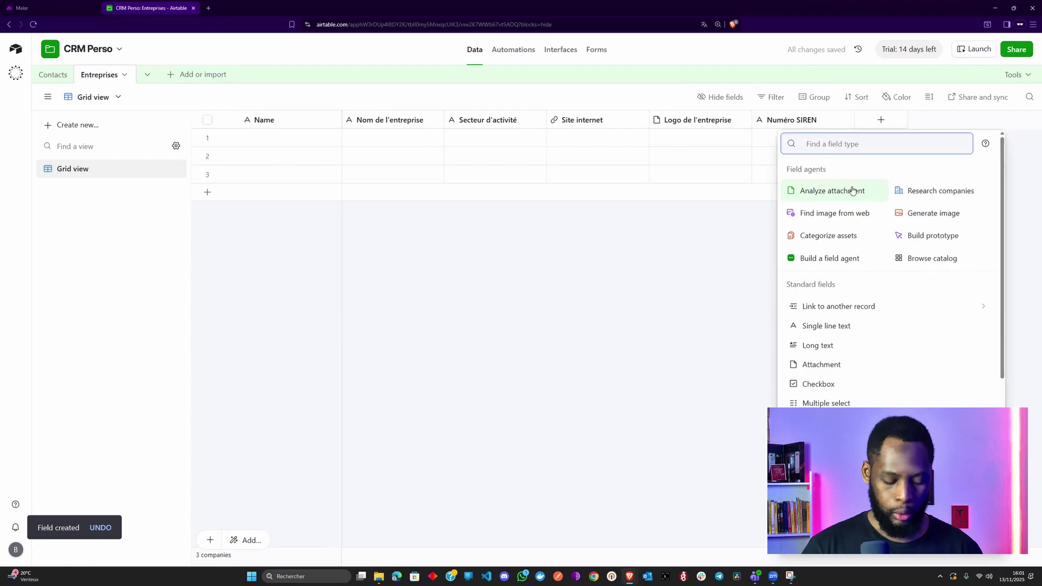
pyautogui.write('ad')
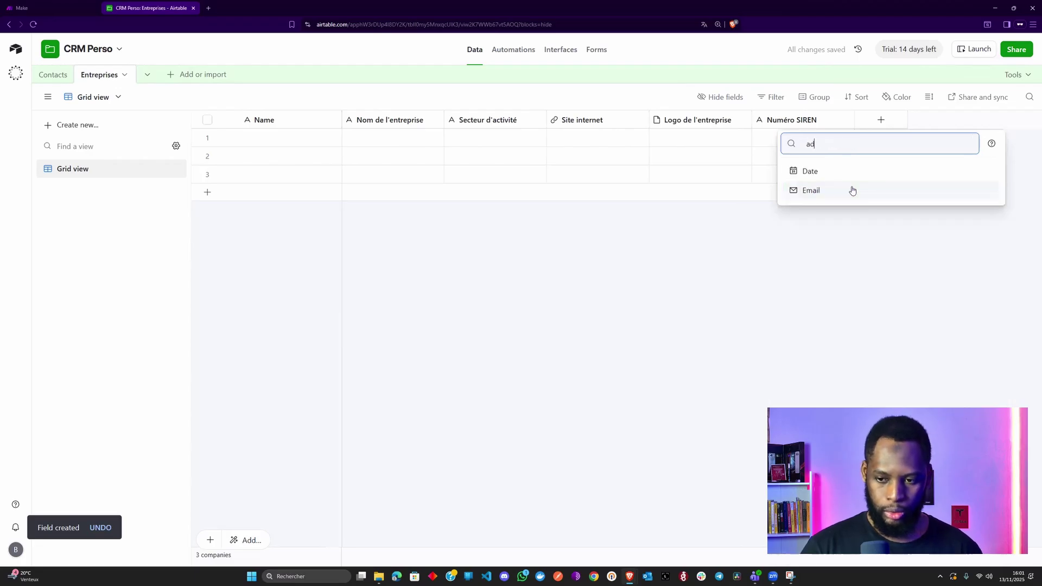
pyautogui.press('BackSpace')
pyautogui.press('BackSpace')
pyautogui.write('text')
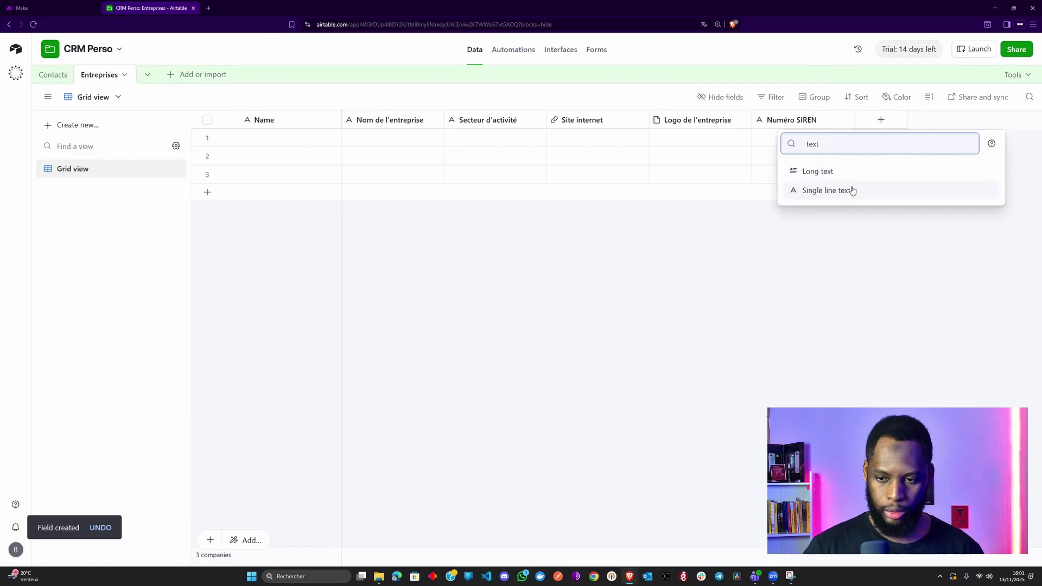
pyautogui.click(852, 190)
pyautogui.write('Add')
pyautogui.press('BackSpace')
pyautogui.write('resse de')
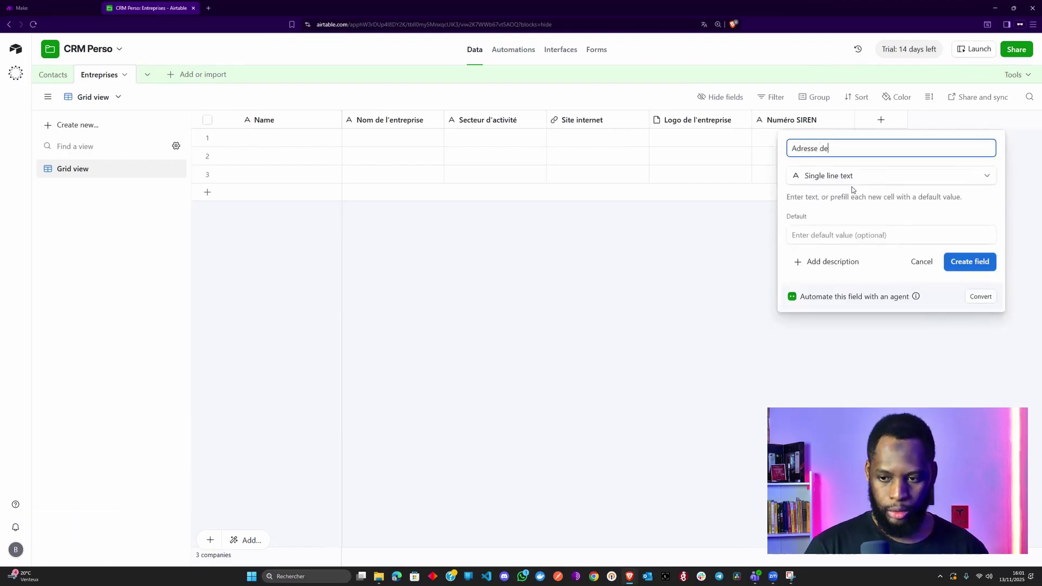
pyautogui.write(" l'entreprise")
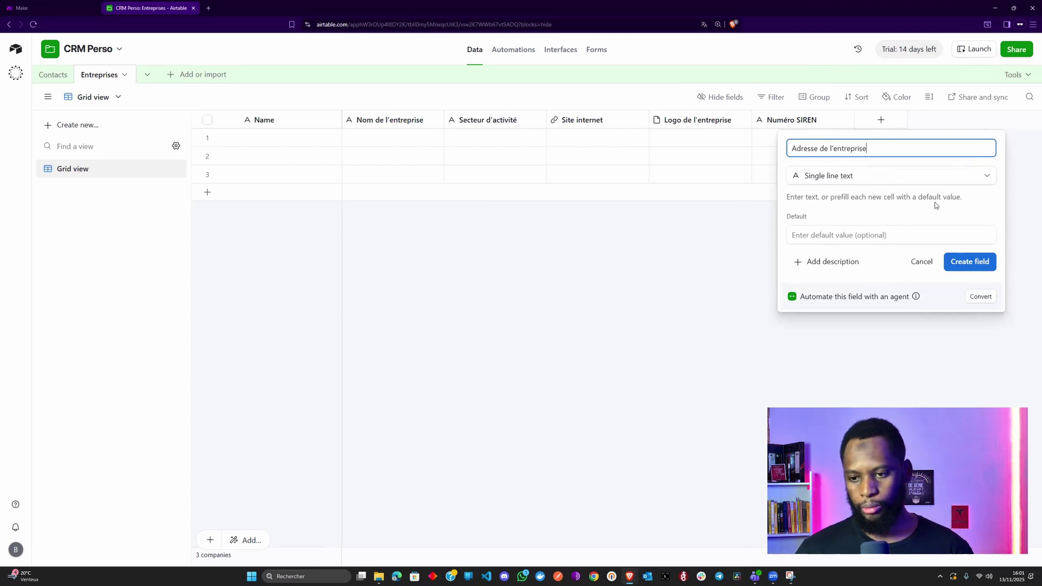
pyautogui.click(970, 263)
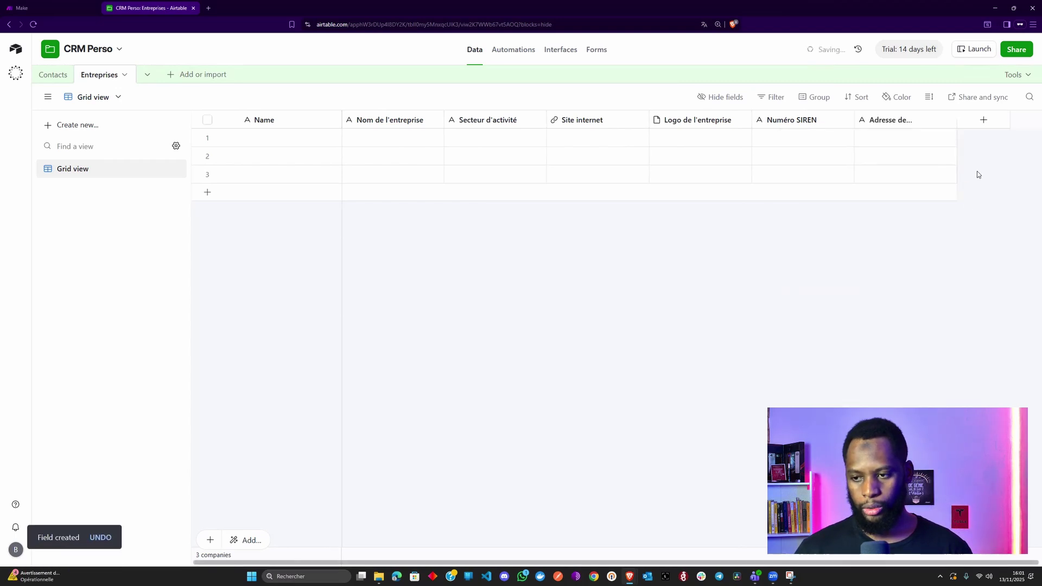
pyautogui.moveTo(1013, 119); pyautogui.dragTo(976, 120)
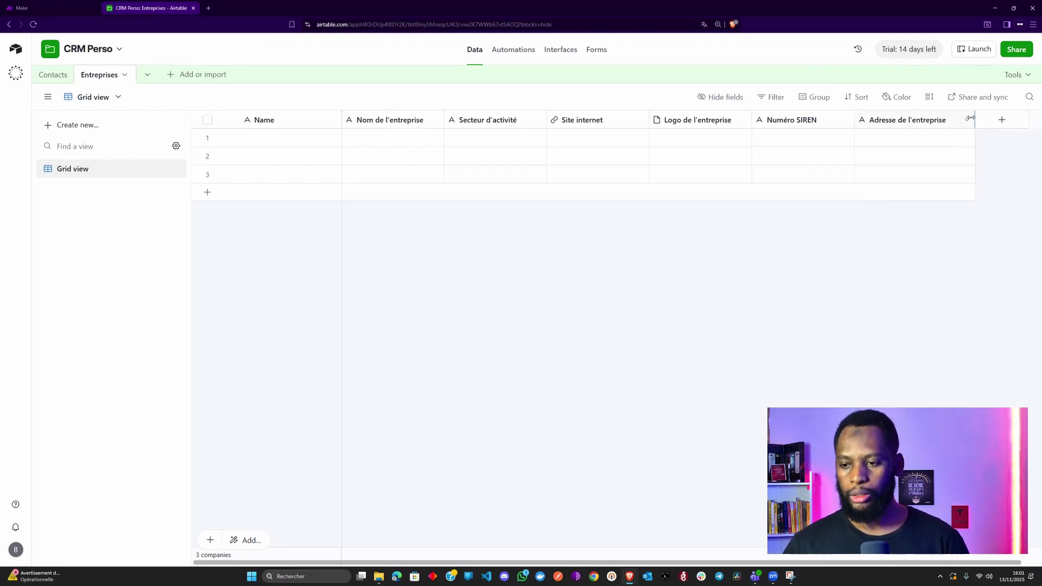
pyautogui.moveTo(970, 118); pyautogui.dragTo(1007, 118)
# - Rename the primary Name field to 'Nom de l'entreprise'
pyautogui.click(920, 139)
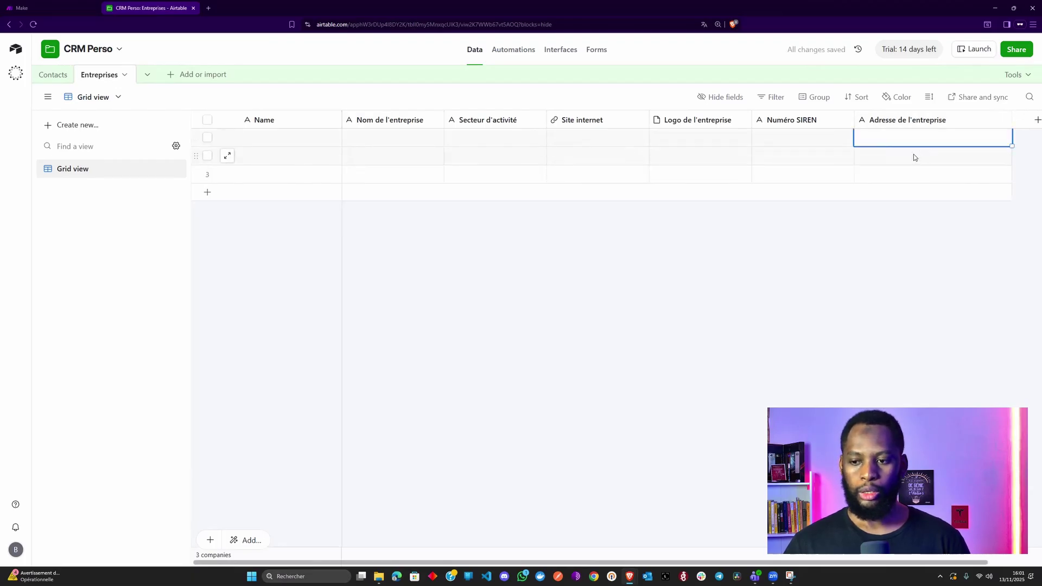
pyautogui.click(635, 254)
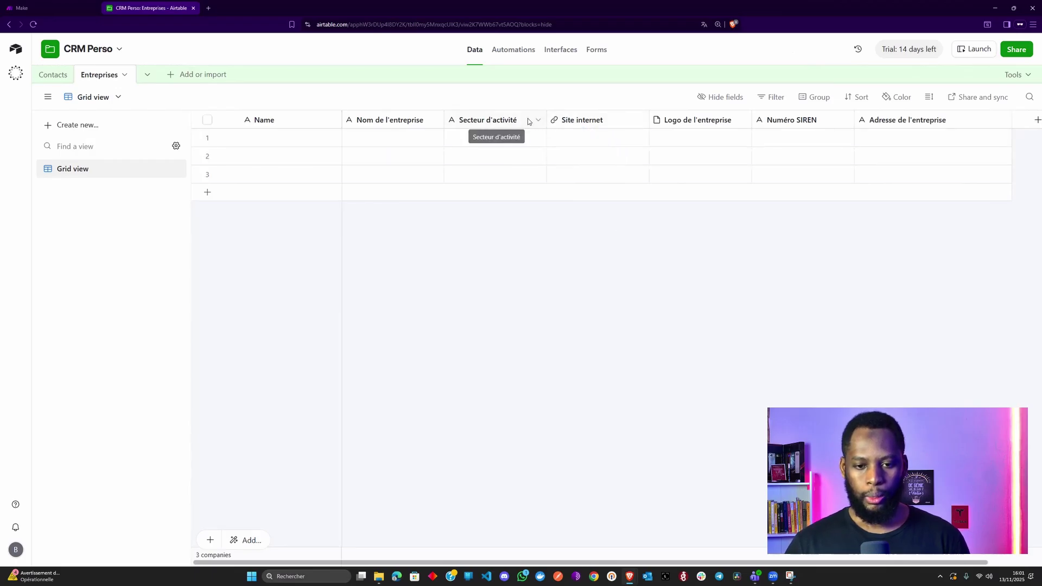
pyautogui.doubleClick(260, 120)
pyautogui.click(410, 124)
pyautogui.doubleClick(409, 122)
pyautogui.hotkey('ctrl', 'c')
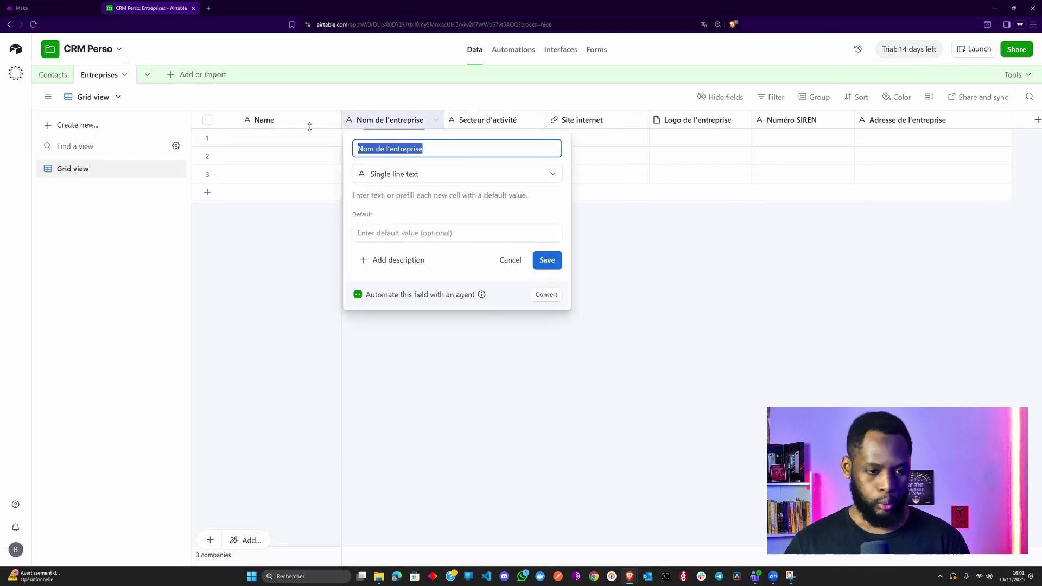
pyautogui.click(293, 123)
pyautogui.doubleClick(293, 122)
pyautogui.hotkey('ctrl', 'v')
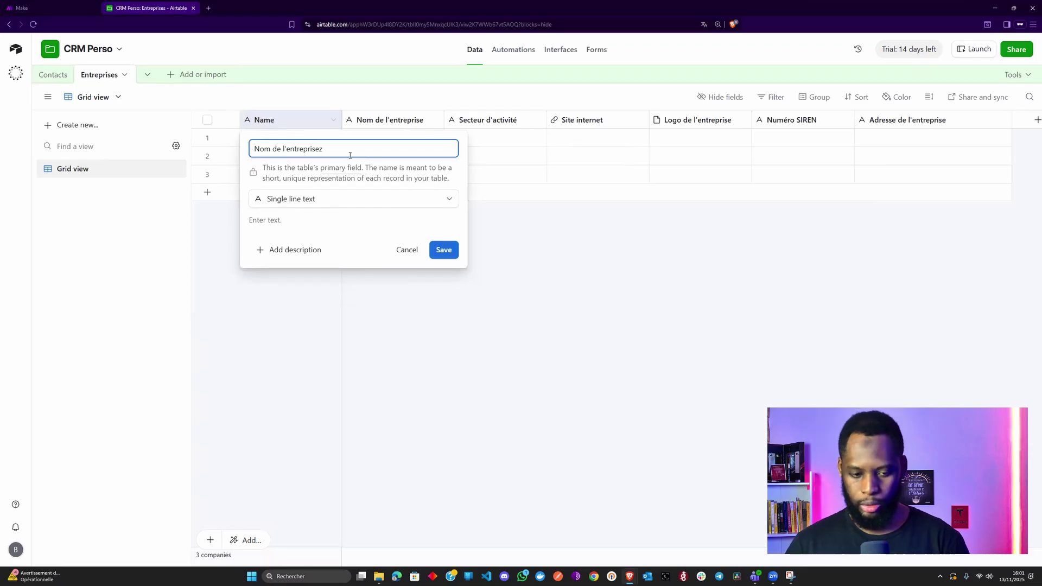
pyautogui.click(444, 265)
# - Delete the duplicate 'Nom de l'entreprise' column and correct the primary field's name
pyautogui.rightClick(392, 118)
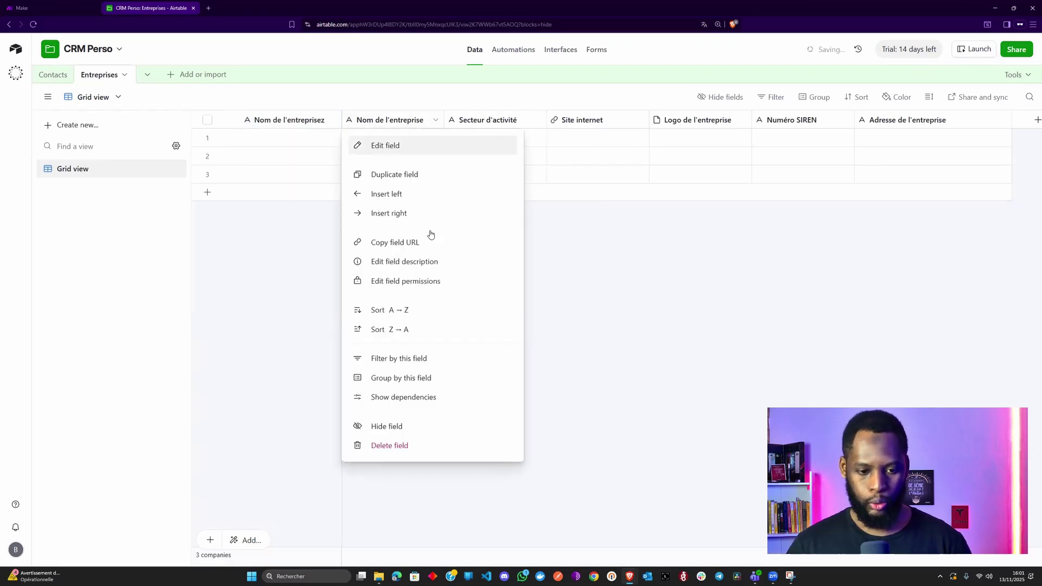
pyautogui.click(323, 211)
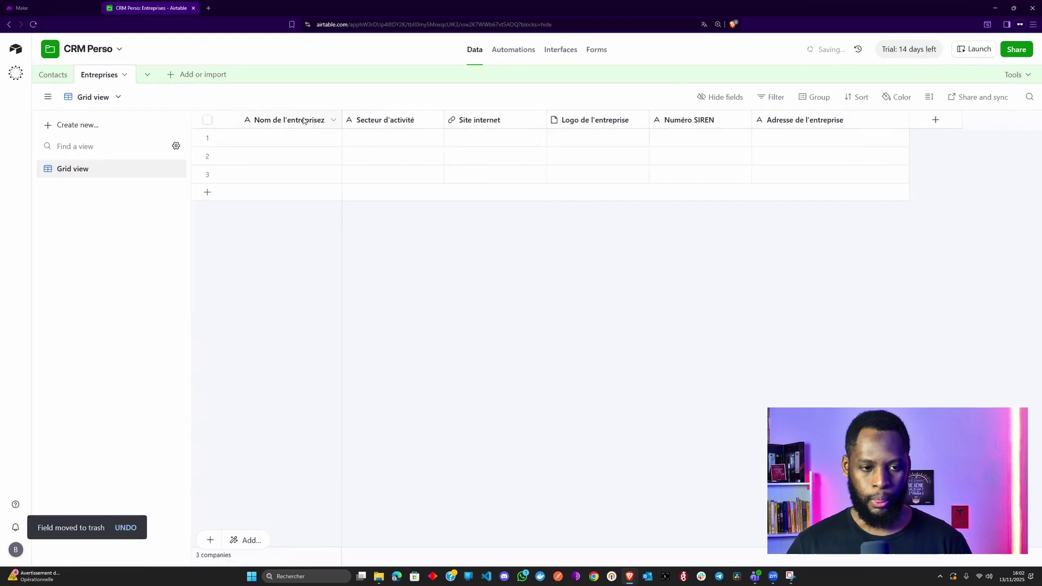
pyautogui.doubleClick(324, 127)
pyautogui.press('End')
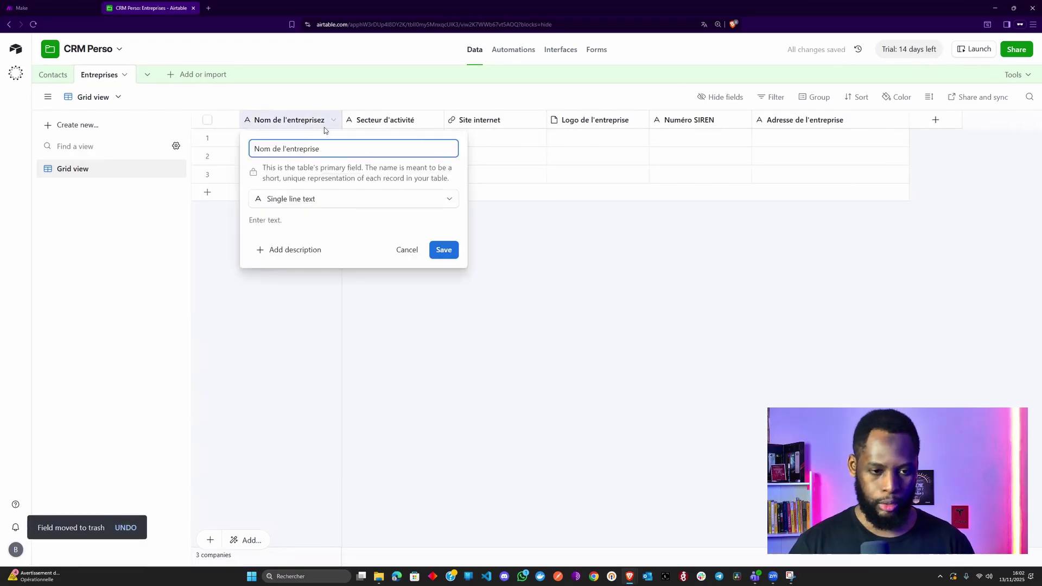
pyautogui.click(439, 249)
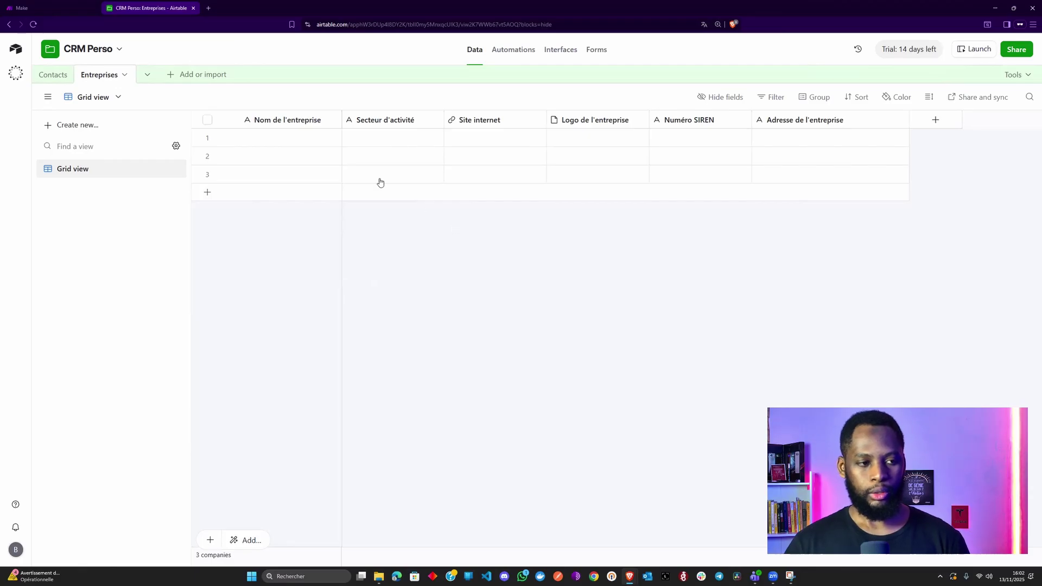
# - In Contacts, add an 'Entreprise' link field to Entreprises allowing only one company per contact
pyautogui.click(47, 81)
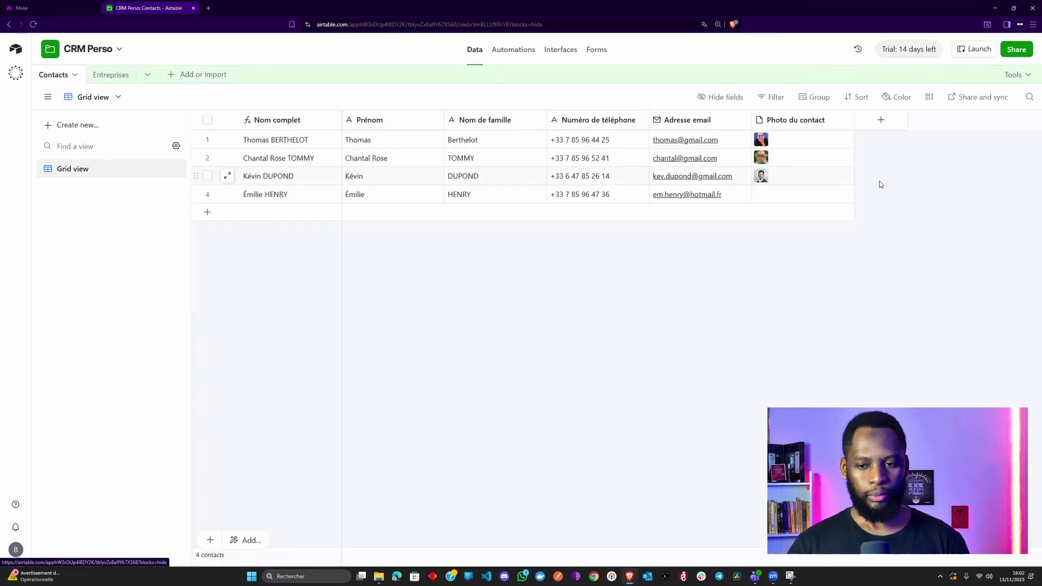
pyautogui.click(886, 123)
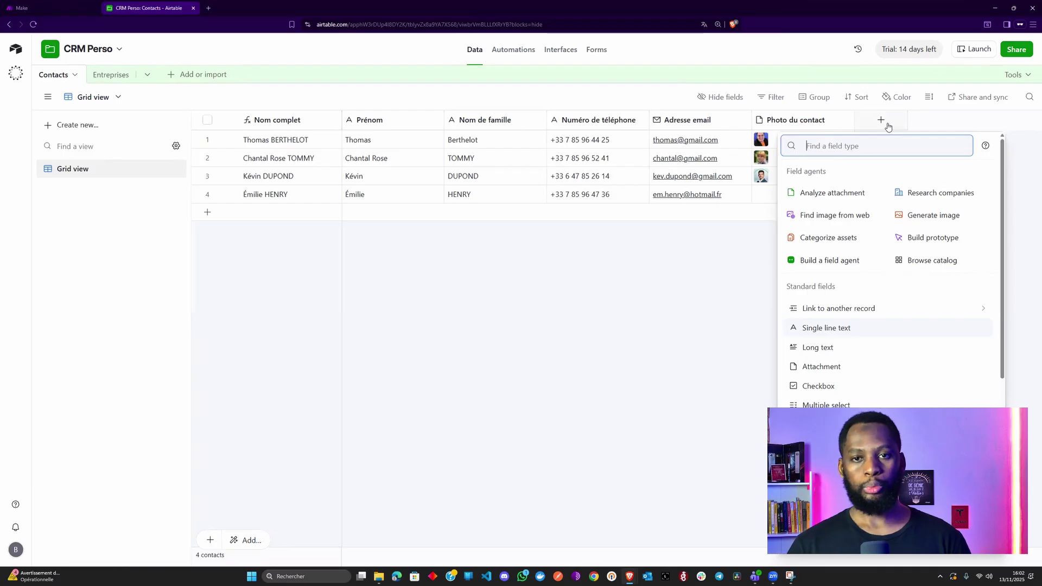
pyautogui.write('li')
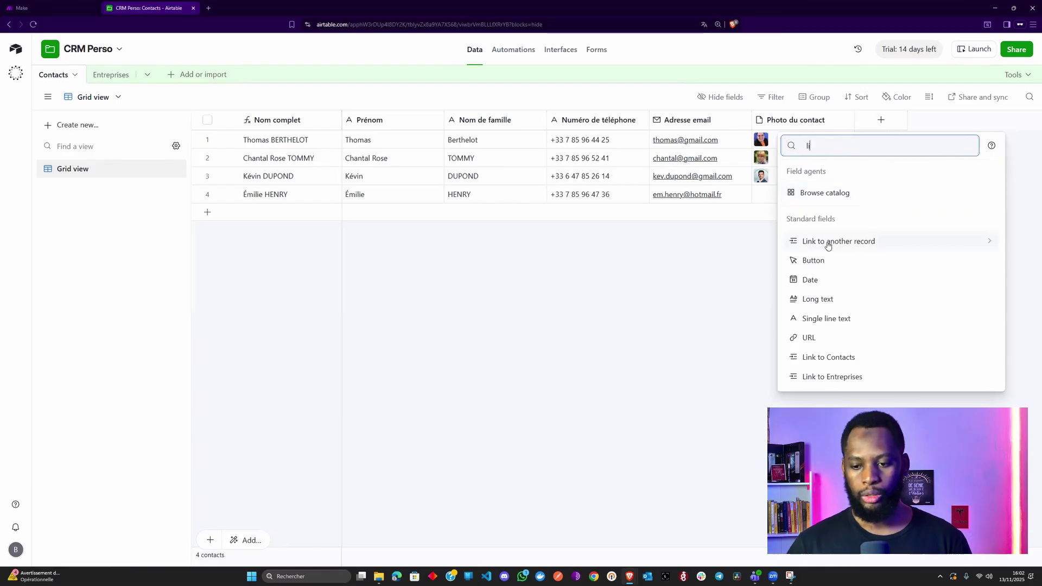
pyautogui.click(863, 242)
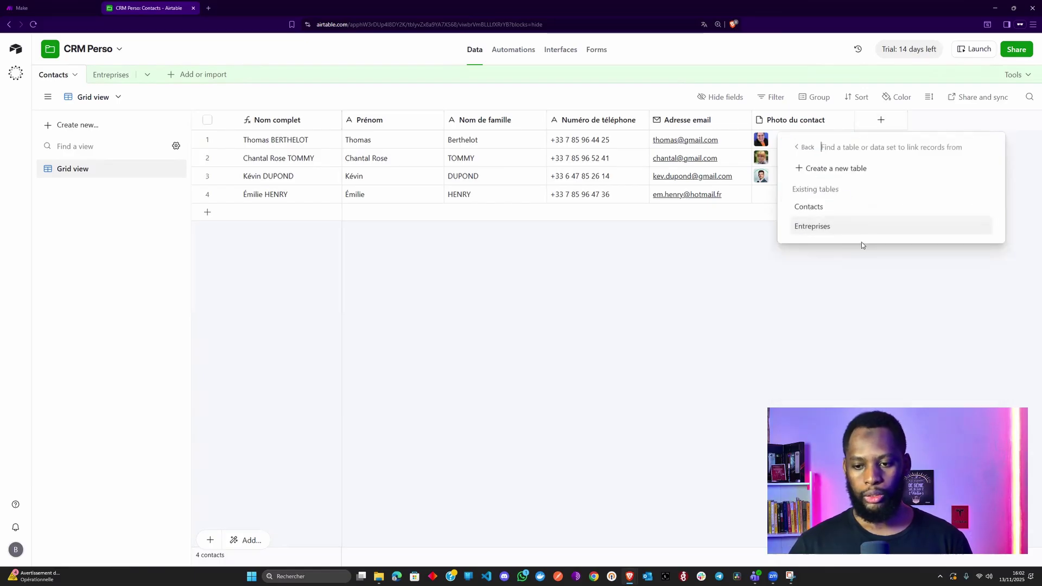
pyautogui.click(829, 231)
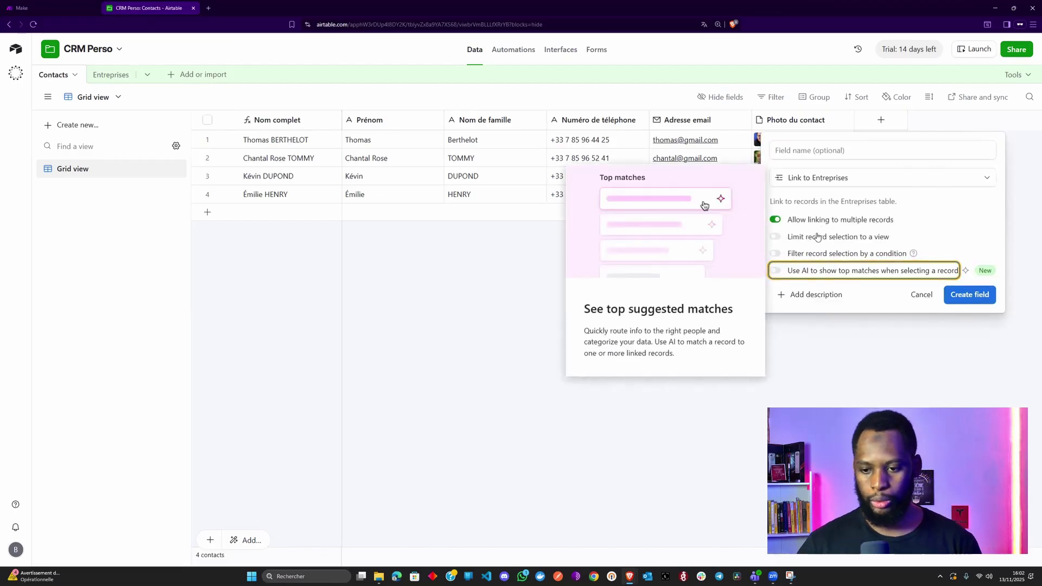
pyautogui.click(872, 152)
pyautogui.write('Entreprise')
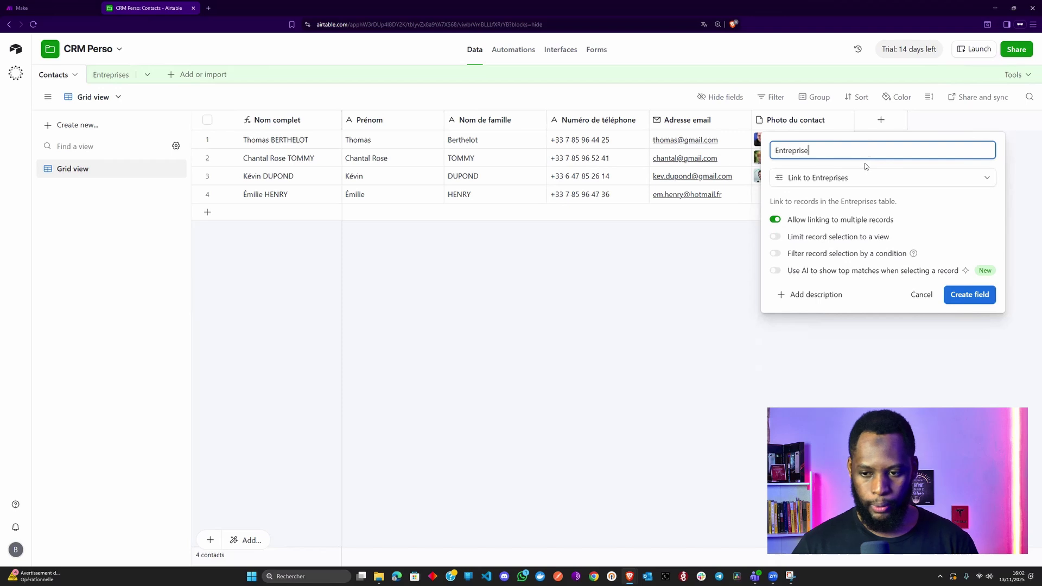
pyautogui.click(817, 219)
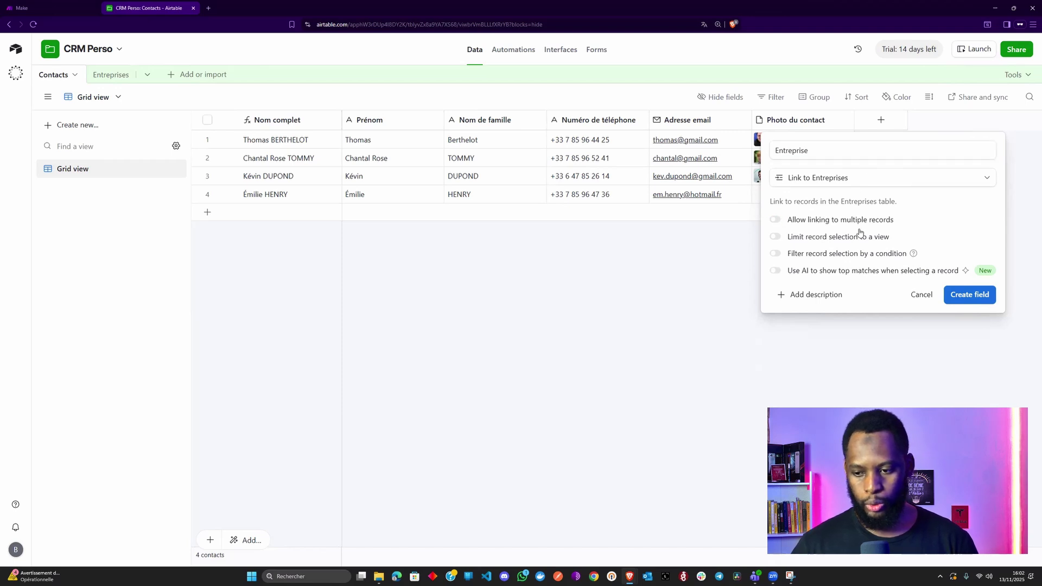
pyautogui.click(955, 292)
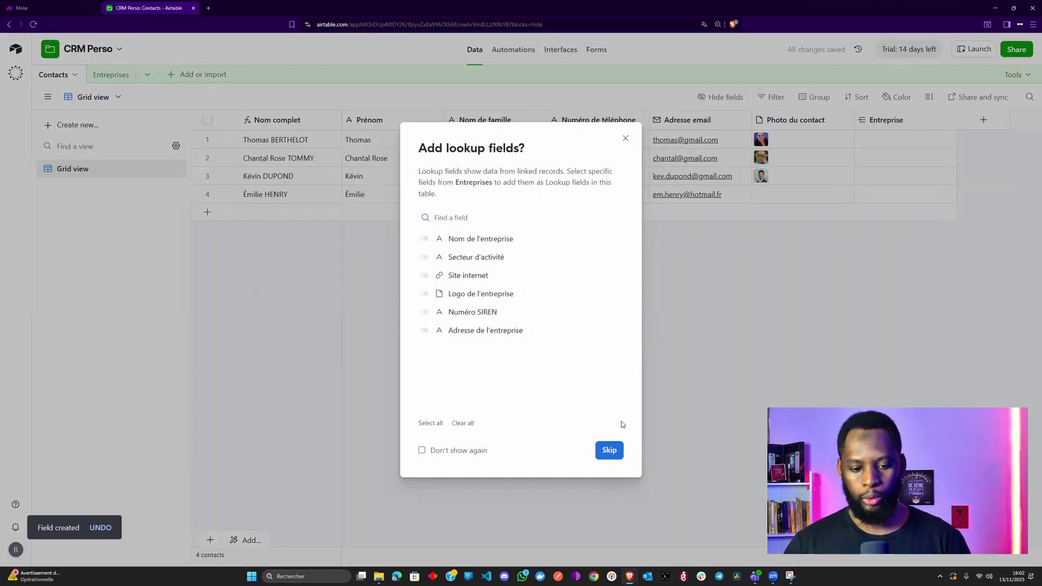
# - Skip lookup fields and add a Single line text field 'Intitulé du poste' to Contacts
pyautogui.click(610, 450)
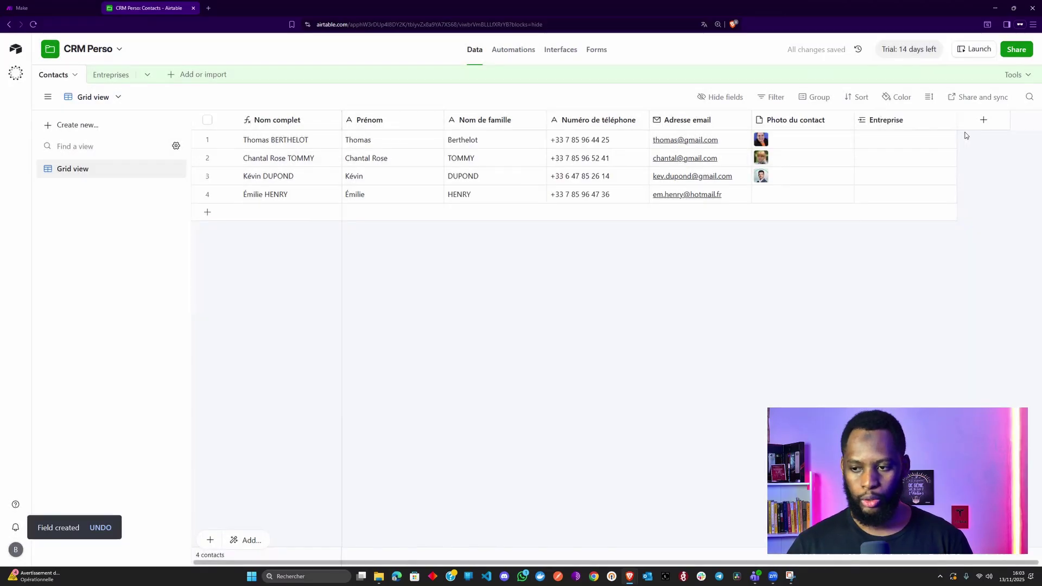
pyautogui.click(983, 120)
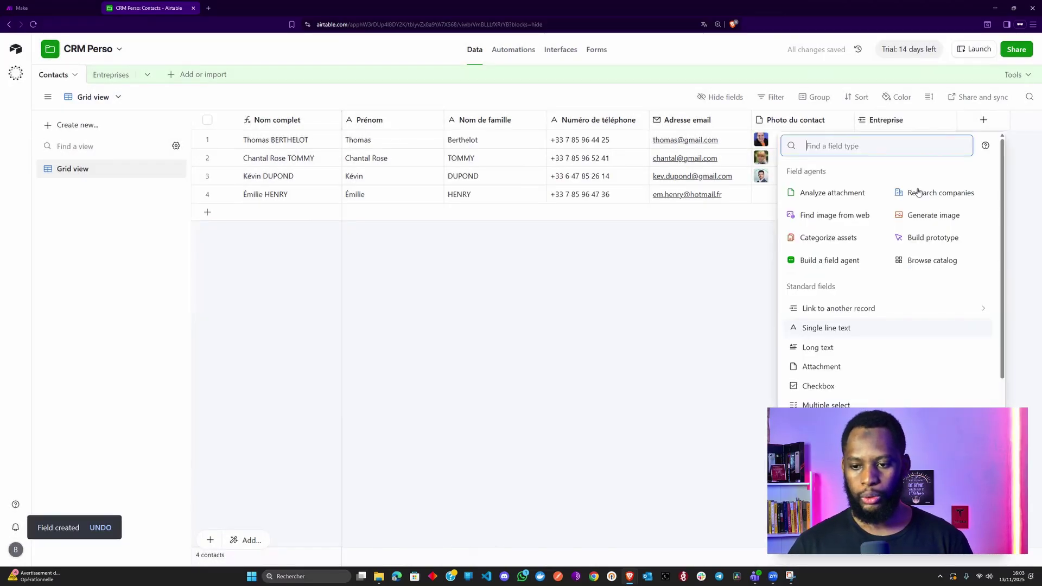
pyautogui.write('Intuti')
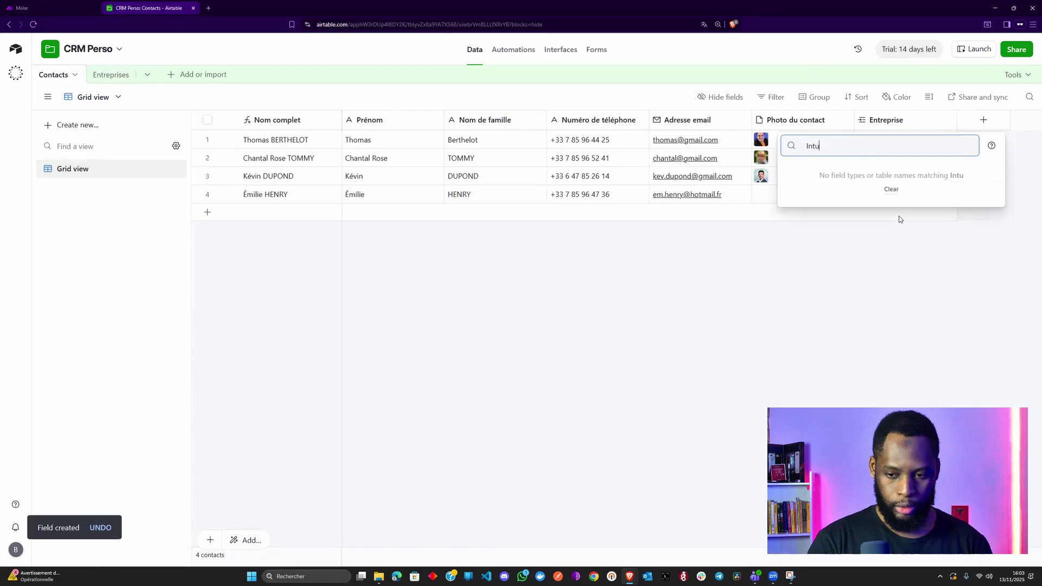
pyautogui.press('BackSpace')
pyautogui.press('BackSpace')
pyautogui.press('BackSpace')
pyautogui.press('BackSpace')
pyautogui.press('BackSpace')
pyautogui.press('BackSpace')
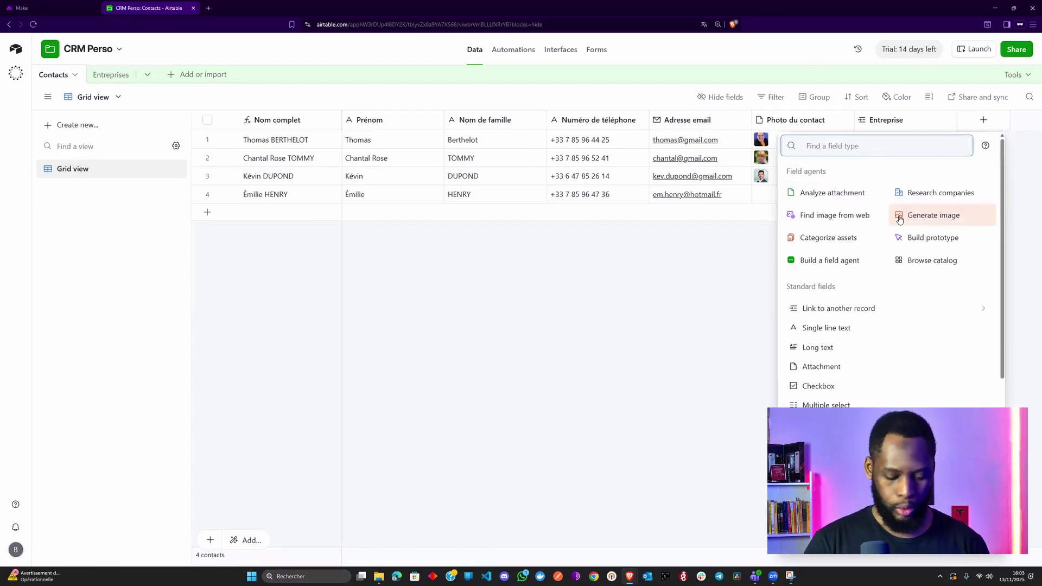
pyautogui.write('in')
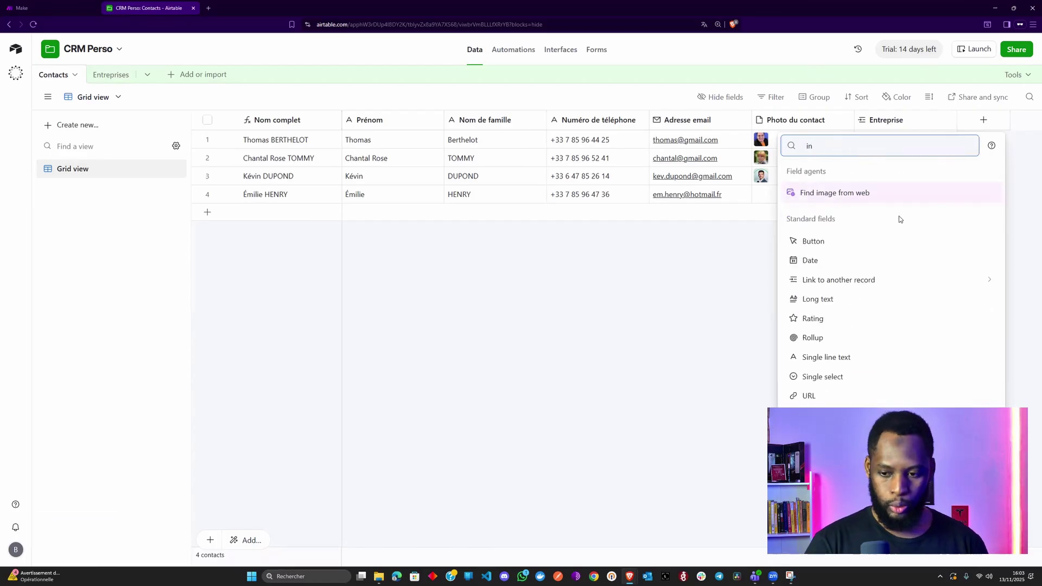
pyautogui.press('BackSpace')
pyautogui.press('BackSpace')
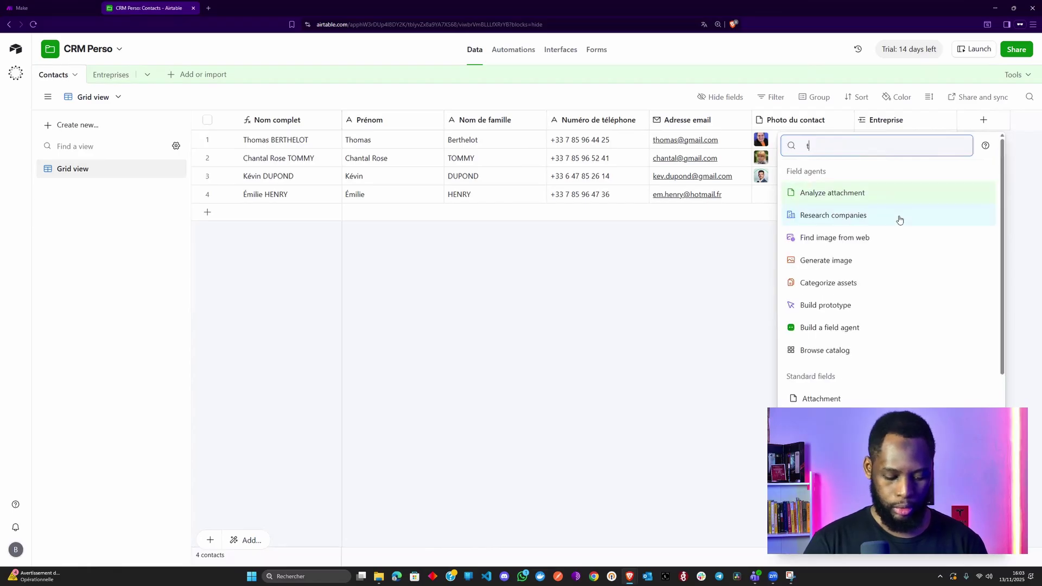
pyautogui.write('tex')
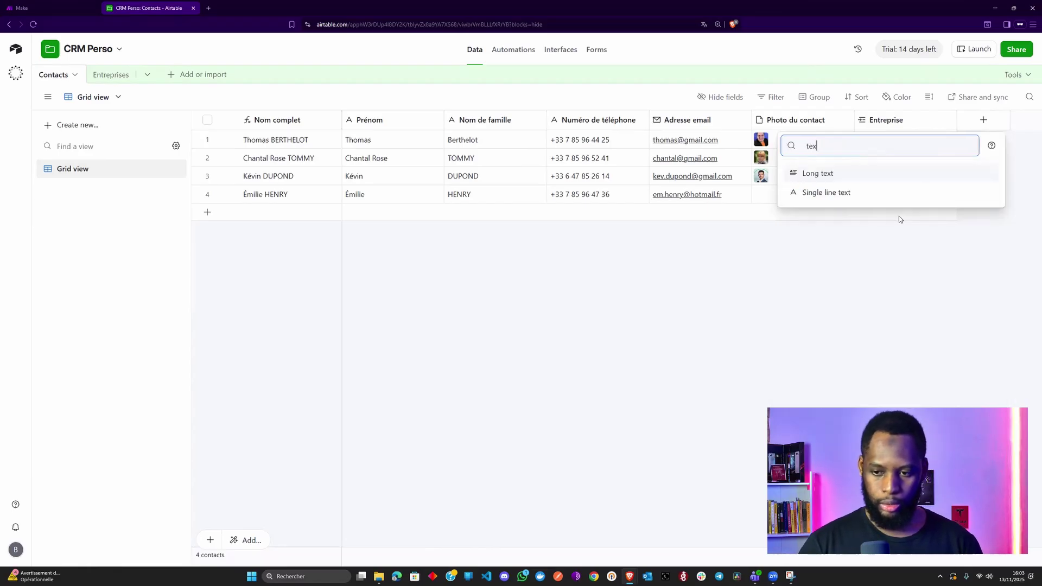
pyautogui.press('Down')
pyautogui.press('Return')
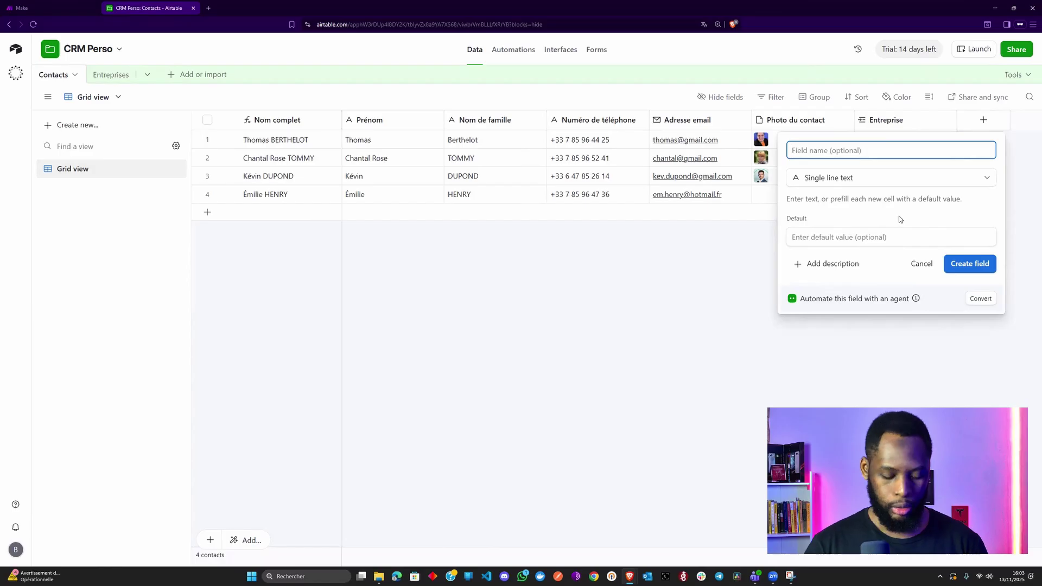
pyautogui.write('Intitu')
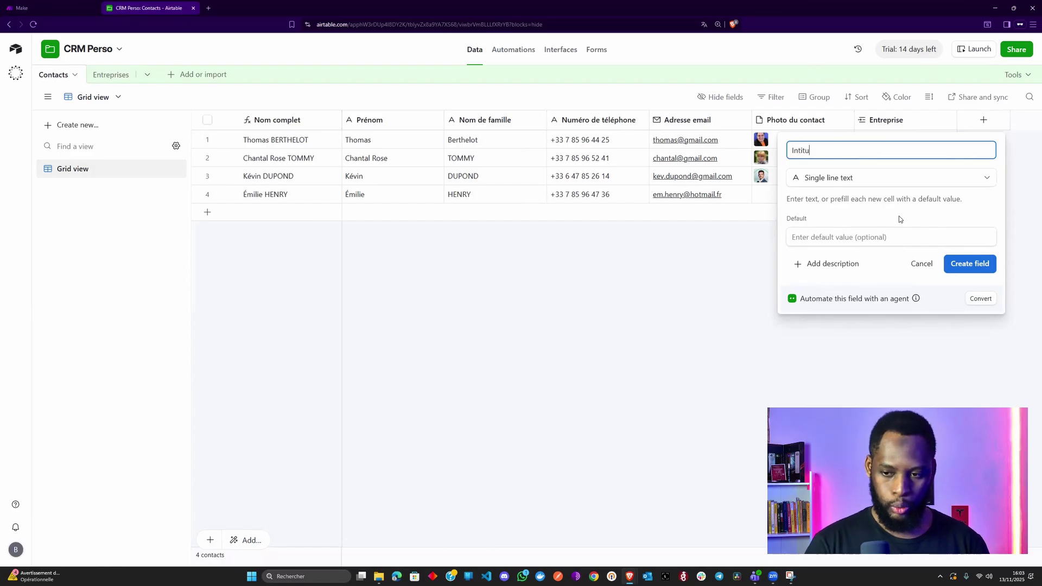
pyautogui.write('lé du post')
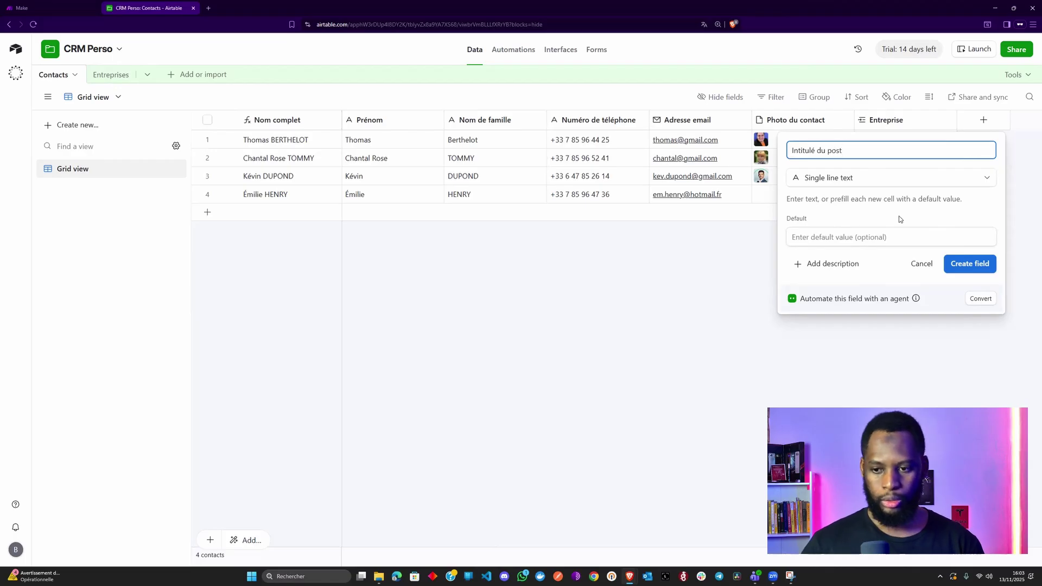
pyautogui.write('e')
pyautogui.click(959, 264)
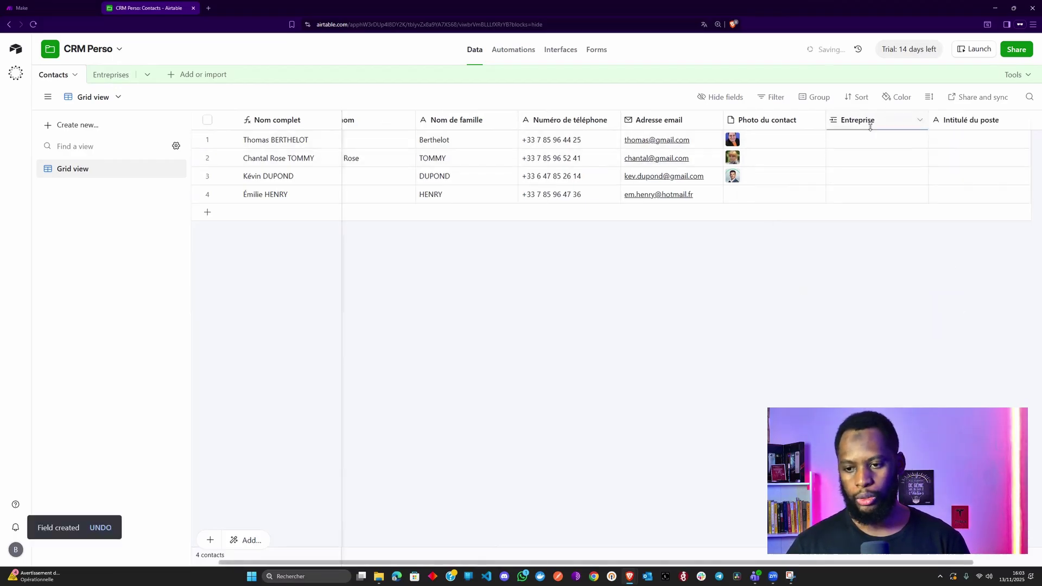
# - Adjust the column width and switch to the Entreprises table
pyautogui.moveTo(880, 123); pyautogui.dragTo(860, 120)
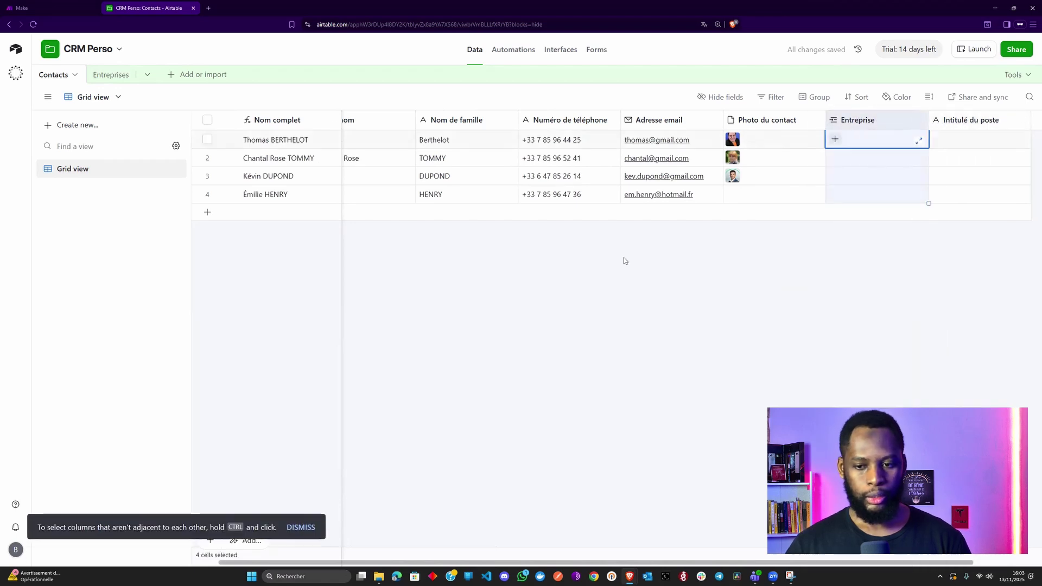
pyautogui.click(663, 267)
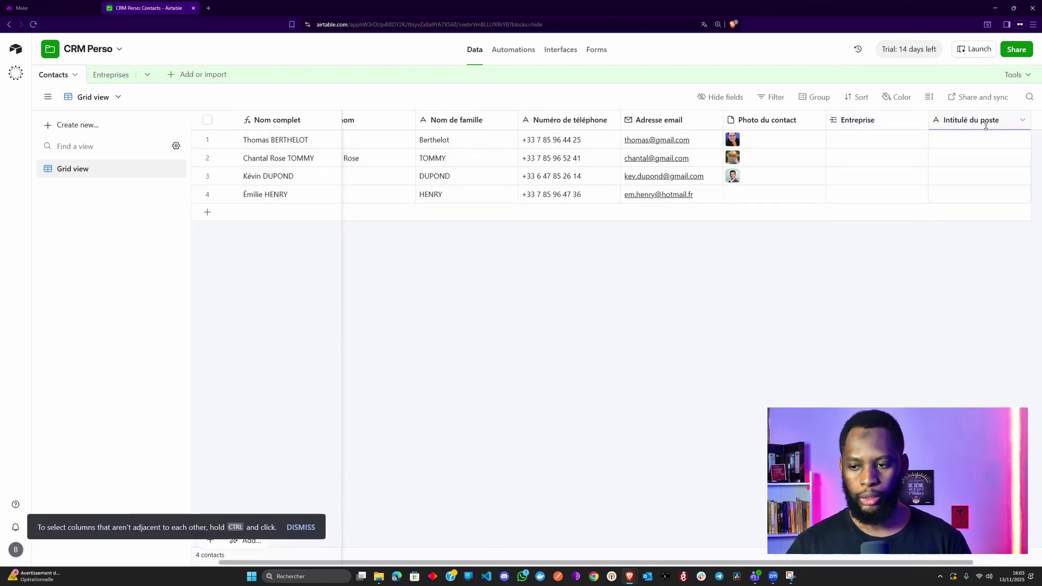
pyautogui.click(109, 75)
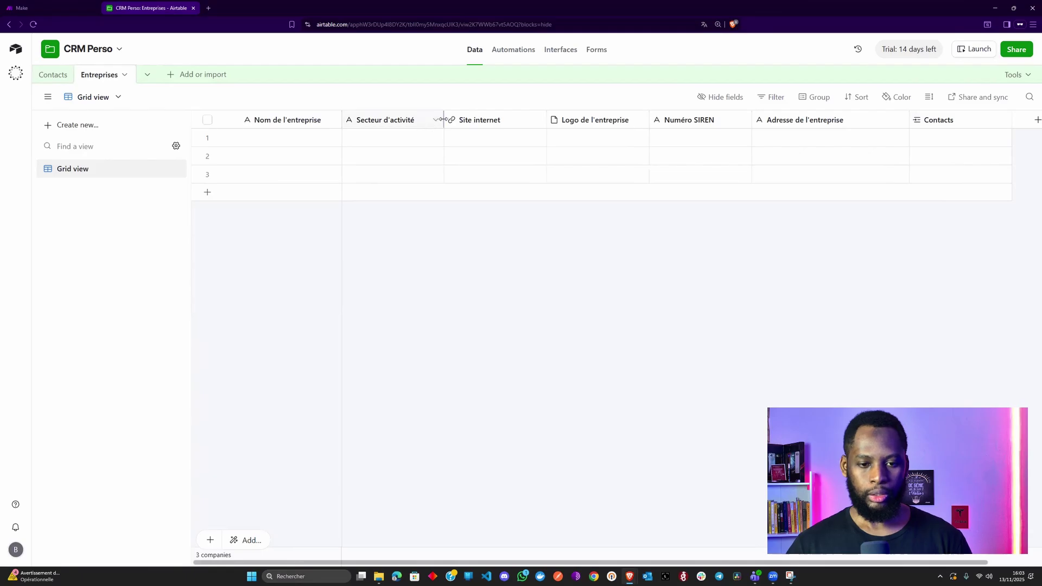
pyautogui.moveTo(443, 119); pyautogui.dragTo(485, 119)
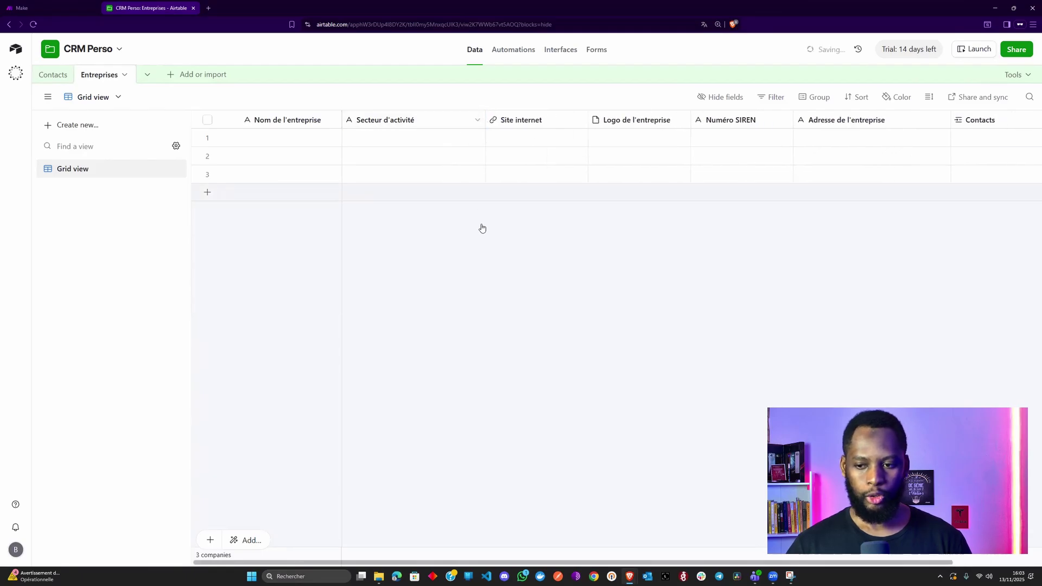
pyautogui.click(301, 137)
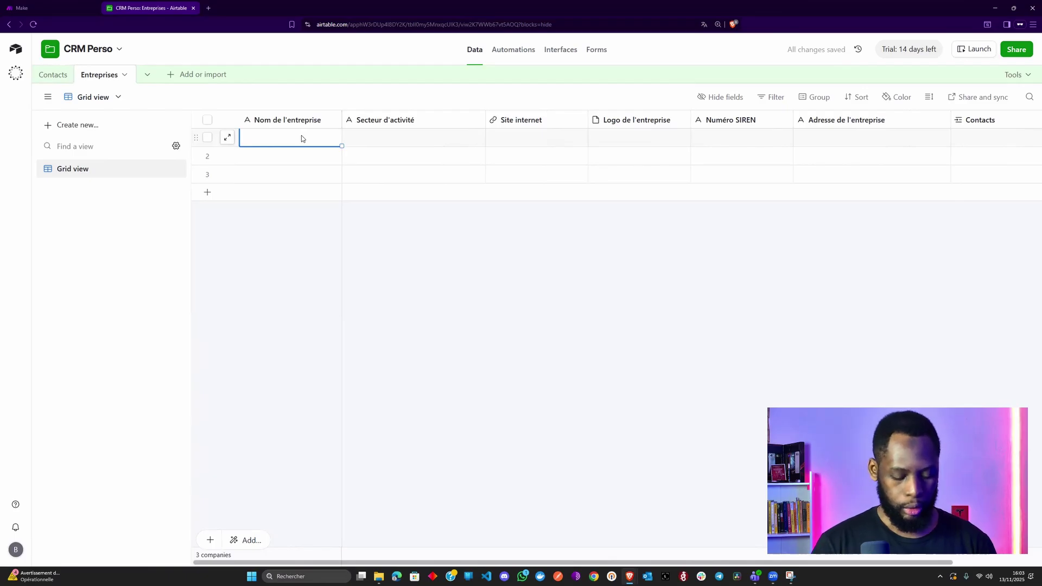
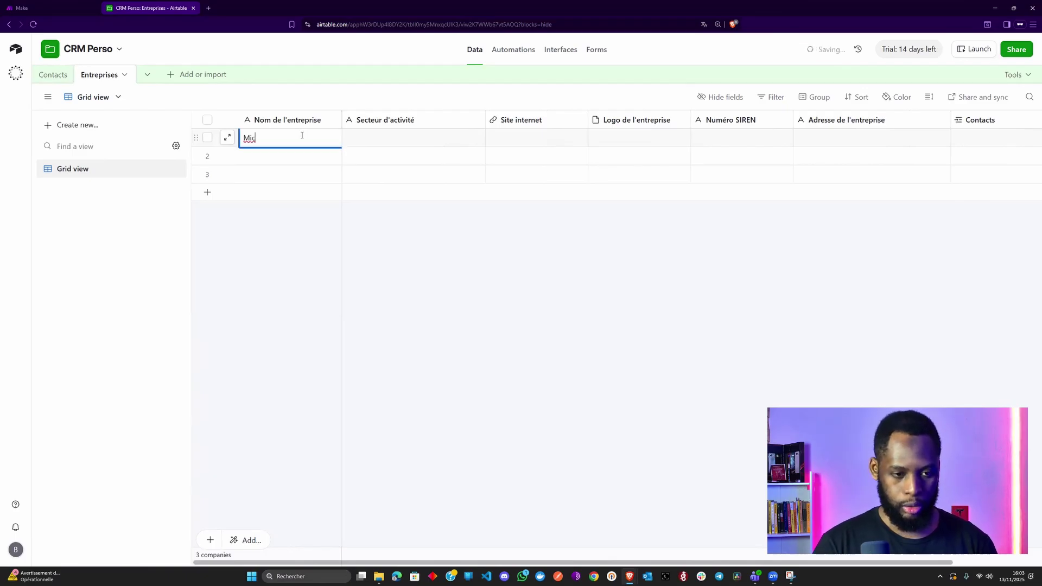
pyautogui.press('Tab')
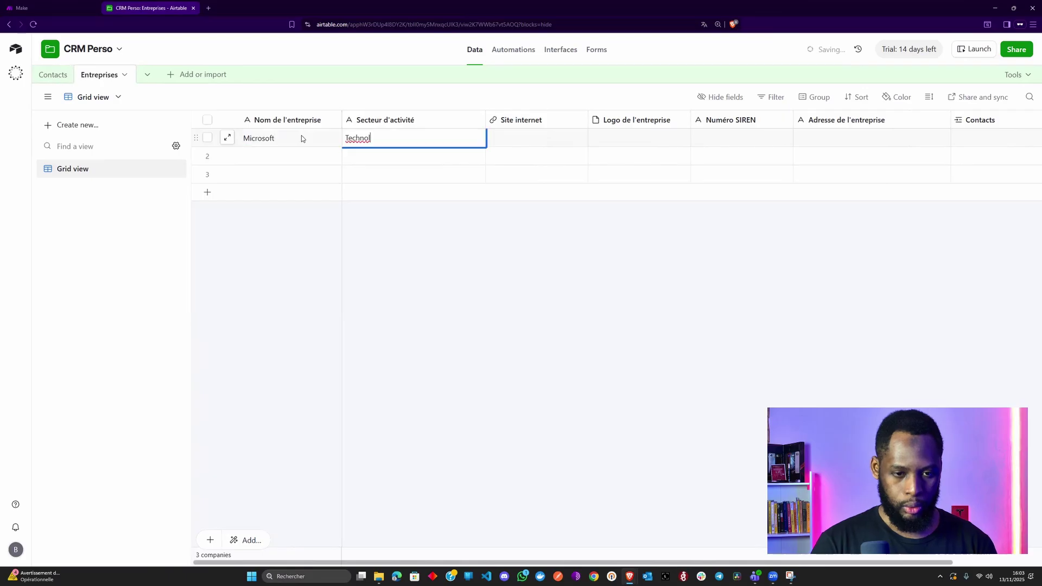
pyautogui.press('Tab')
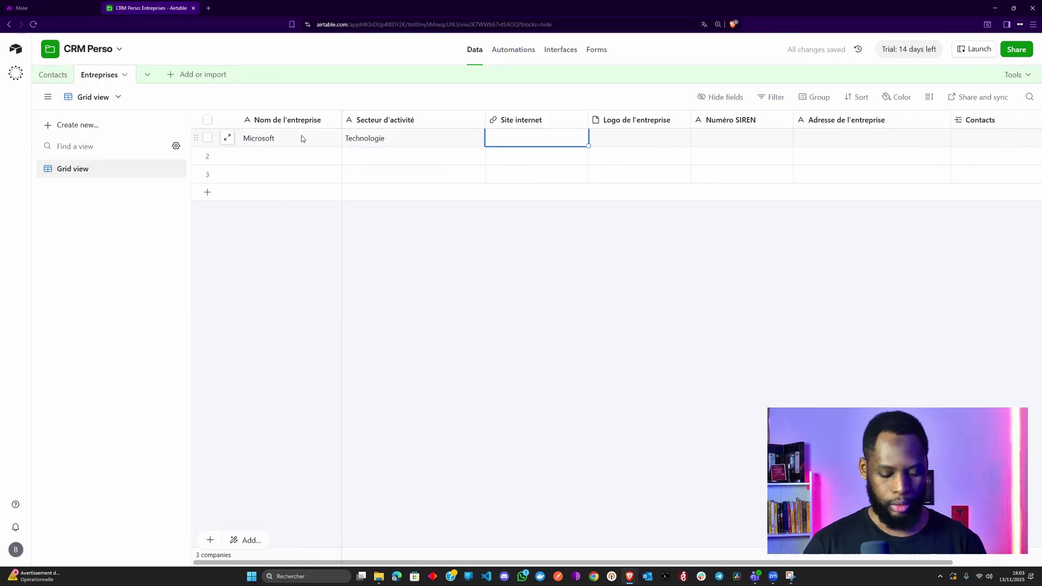
pyautogui.press('Tab')
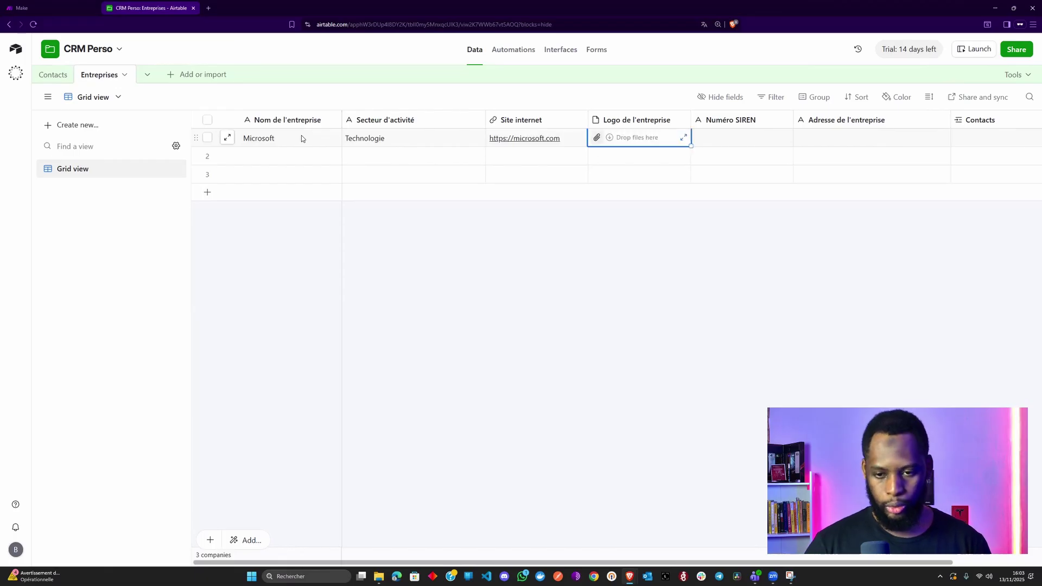
pyautogui.press('Tab')
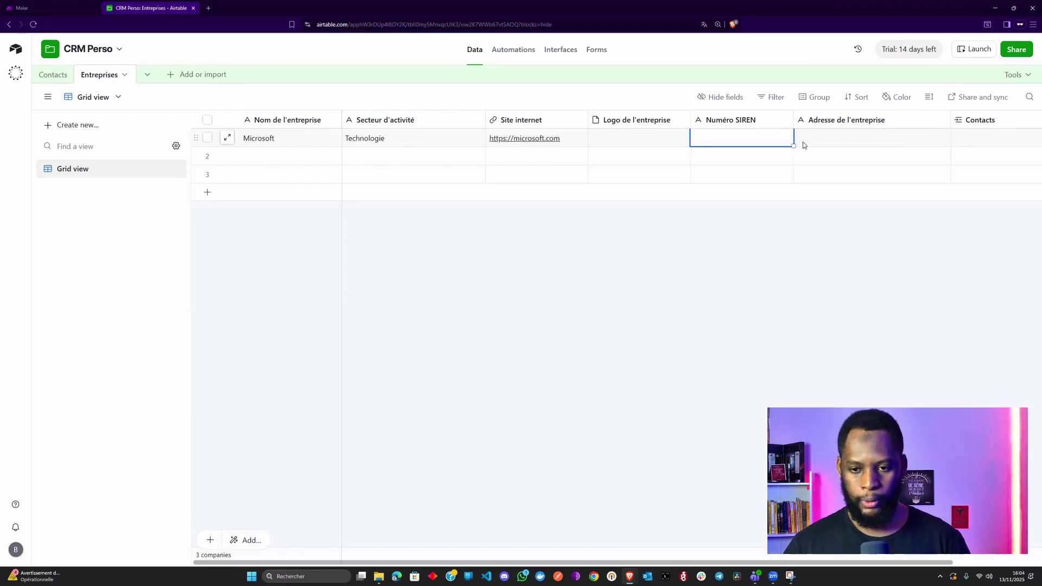
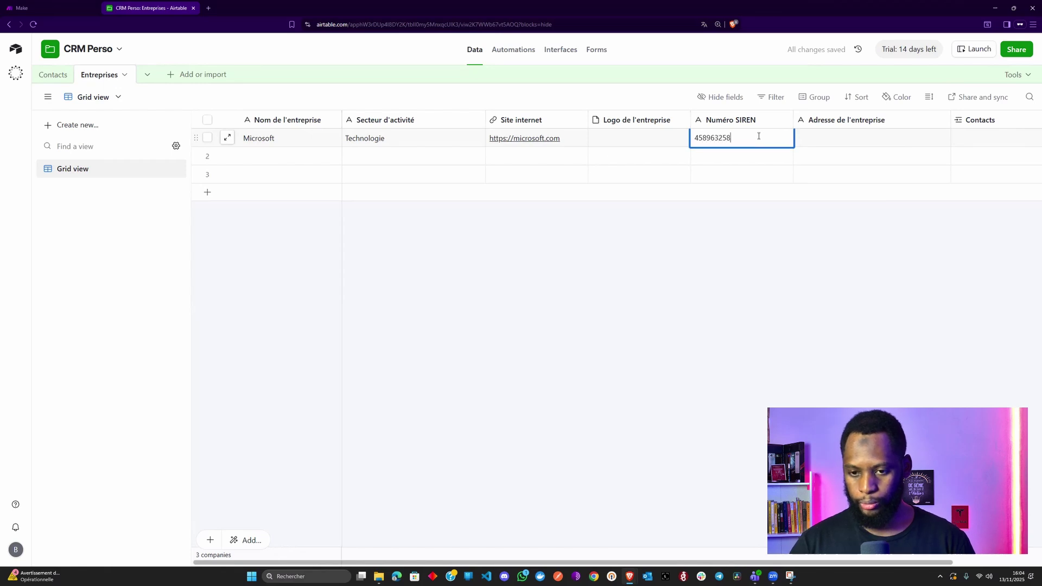
pyautogui.press('Tab')
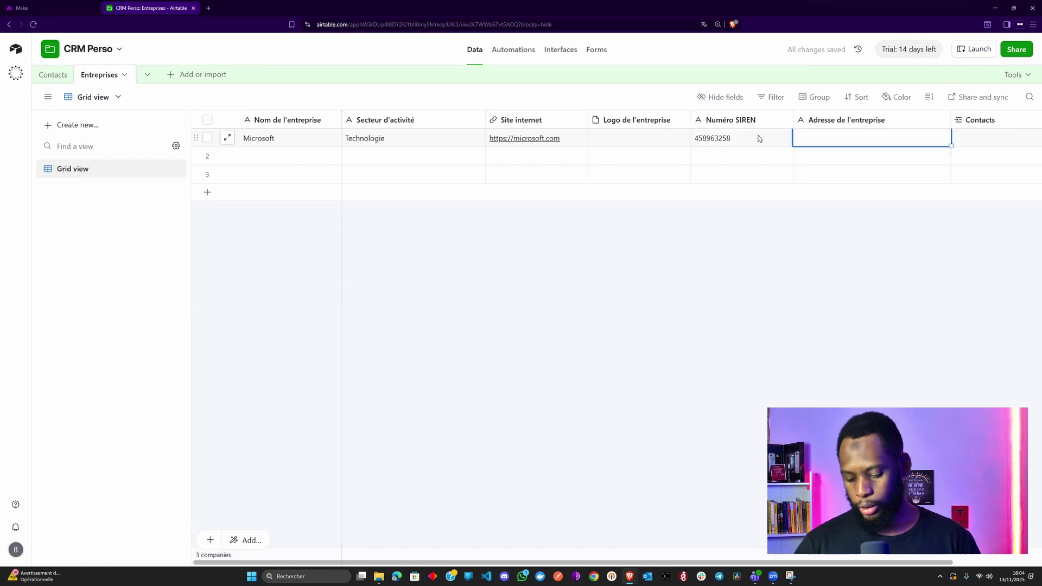
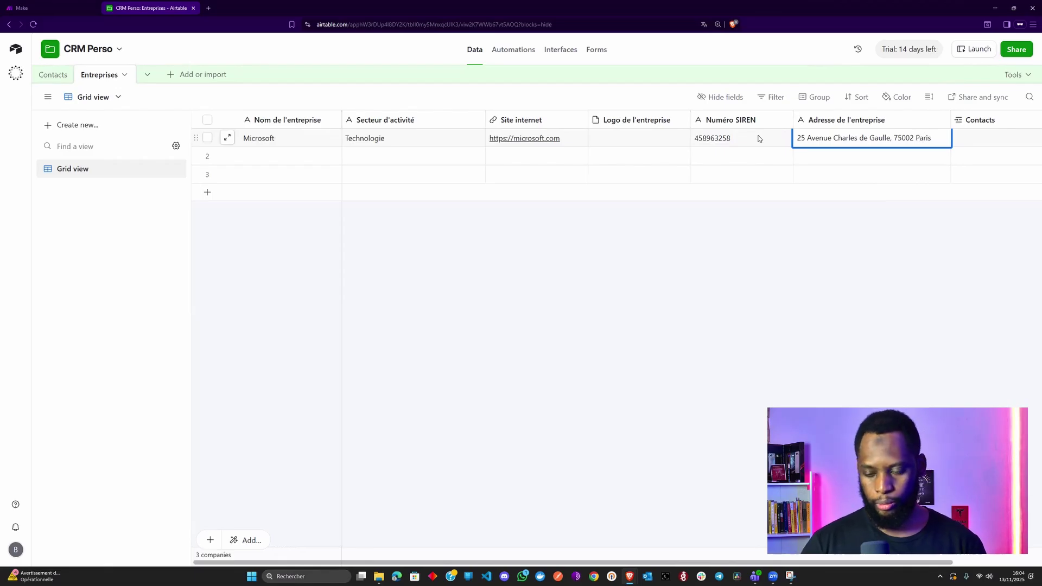
pyautogui.click(769, 160)
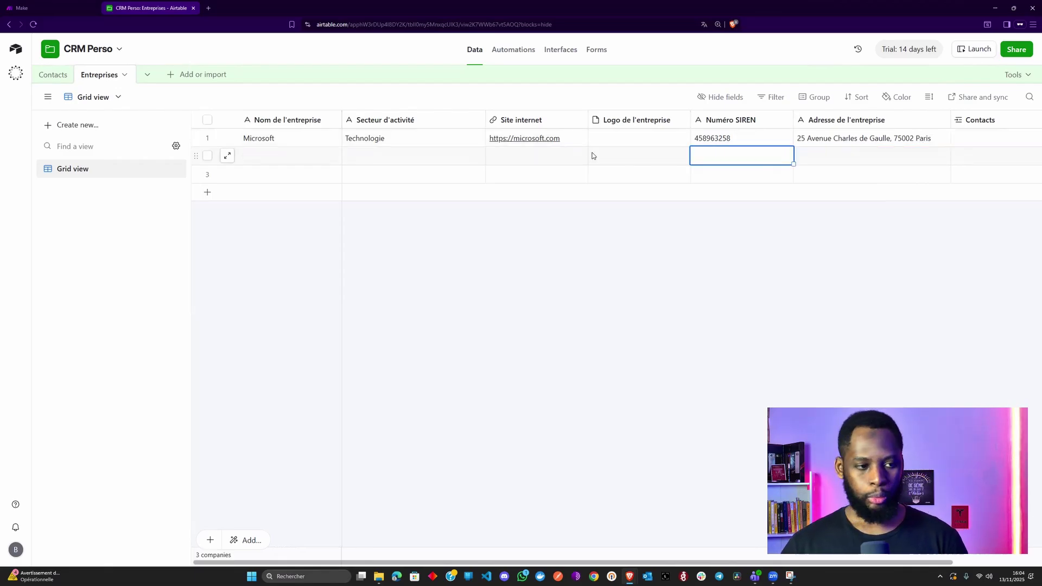
pyautogui.click(53, 80)
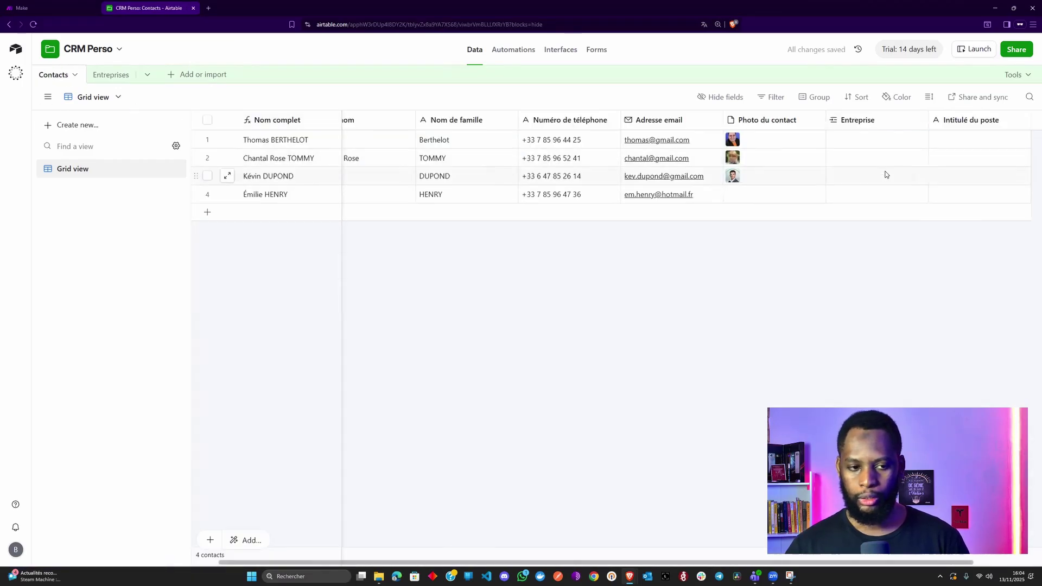
pyautogui.click(112, 77)
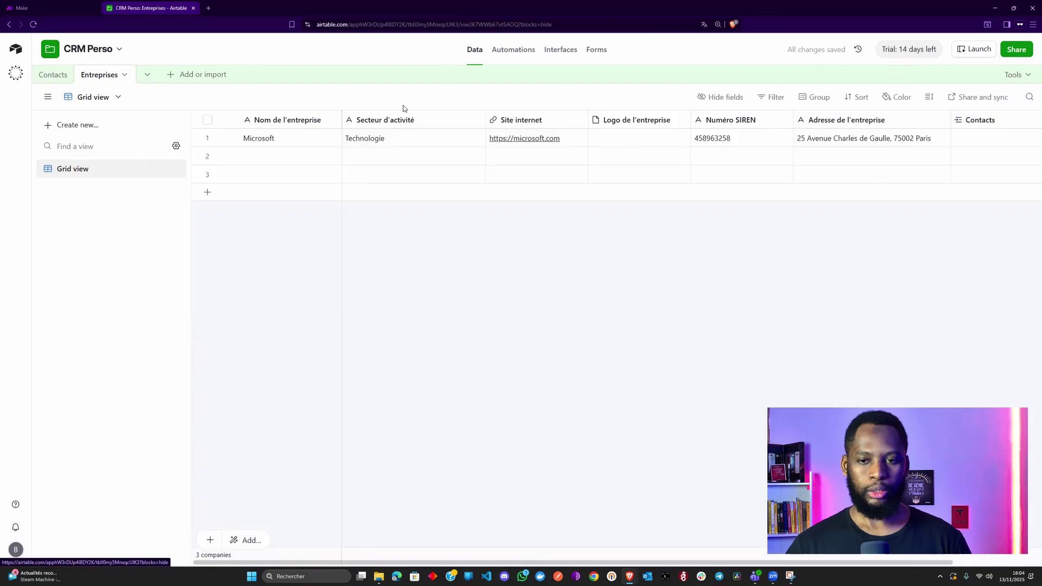
pyautogui.hscroll(3, 664, 114)
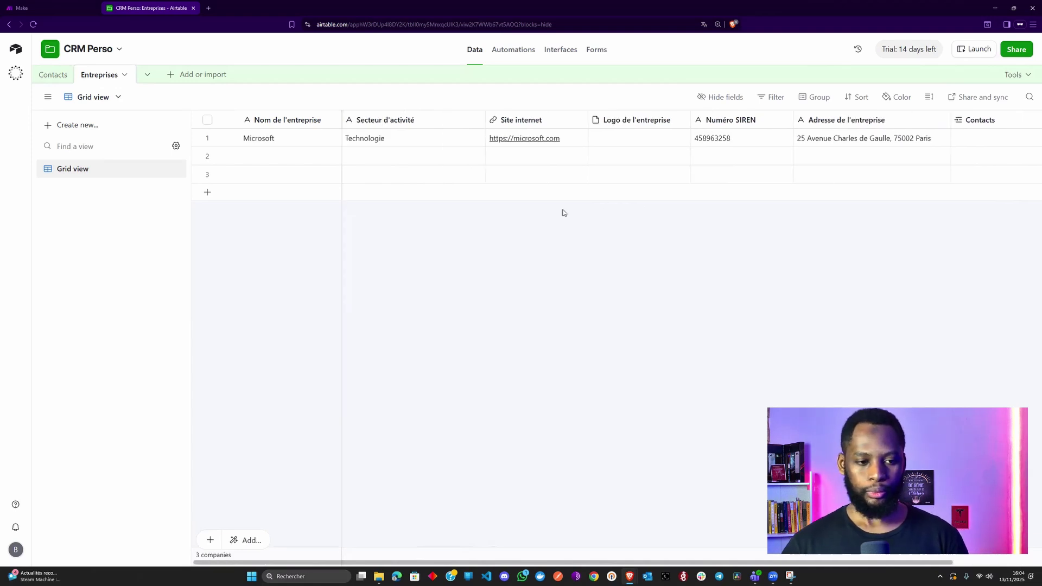
pyautogui.click(307, 161)
pyautogui.press('Tab')
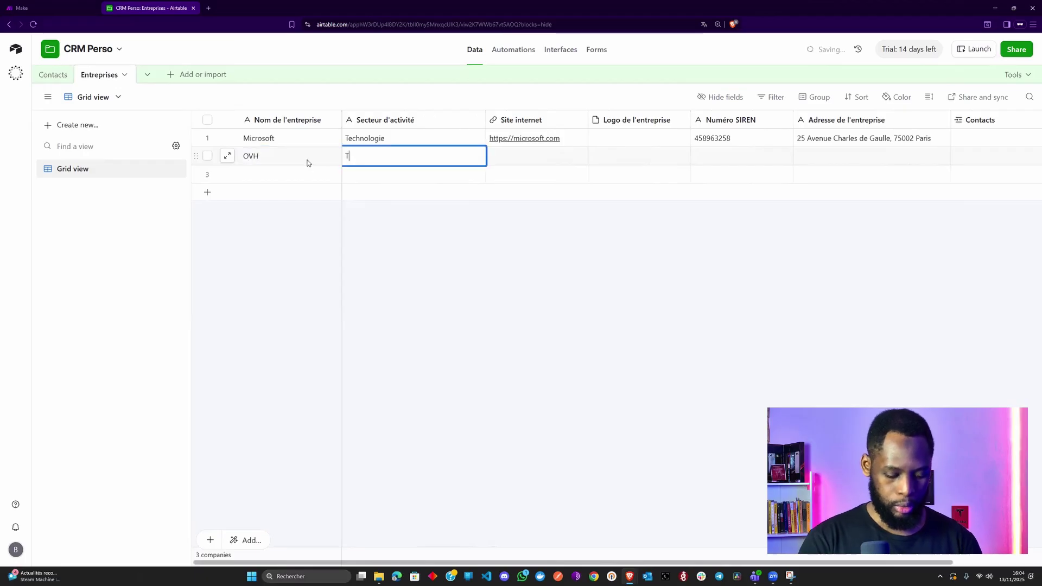
pyautogui.press('Tab')
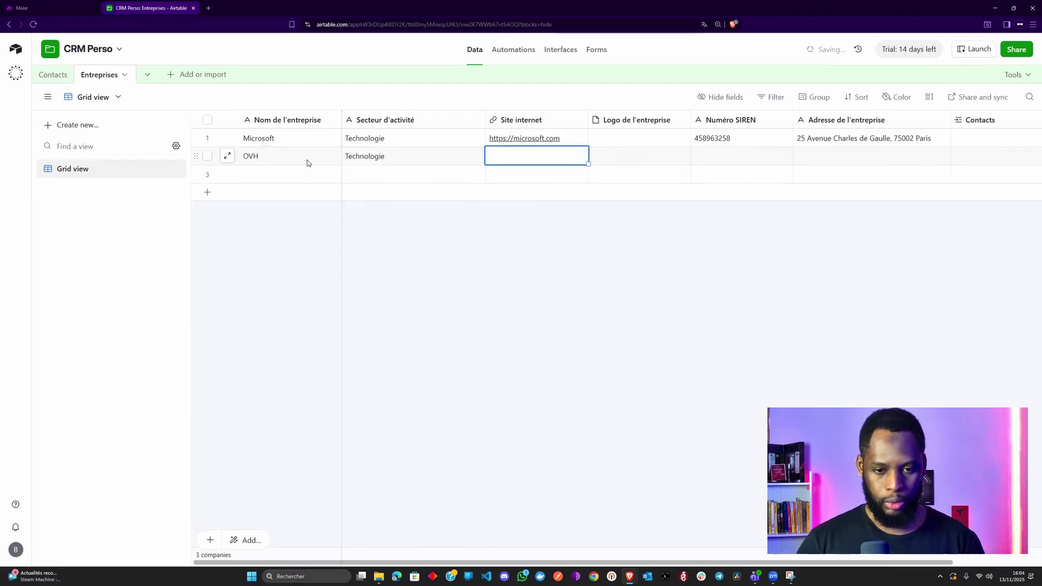
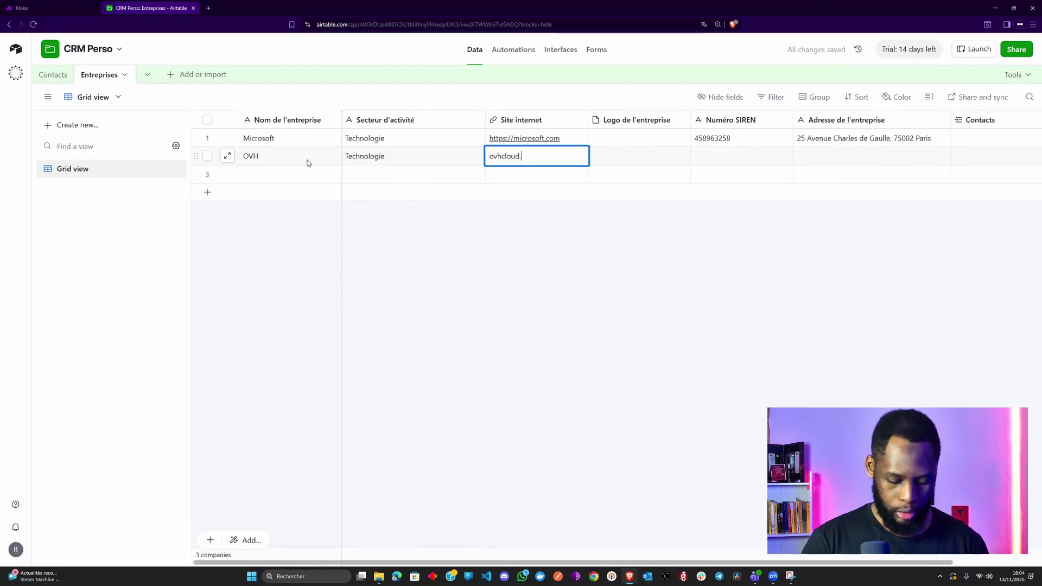
pyautogui.hotkey('shift', 'Left')
pyautogui.hotkey('shift', 'Left')
pyautogui.hotkey('shift', 'Left')
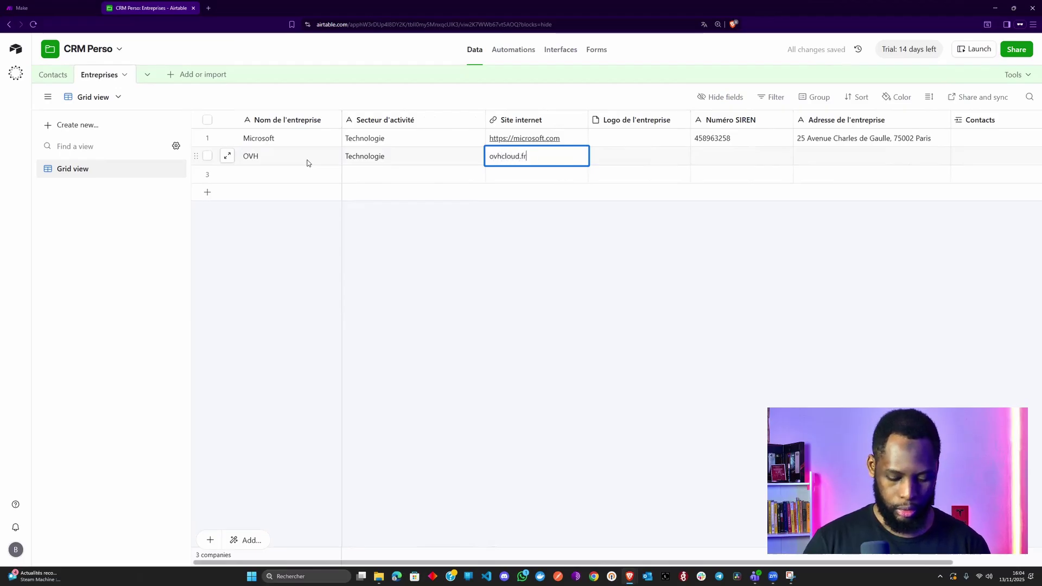
pyautogui.press('Home')
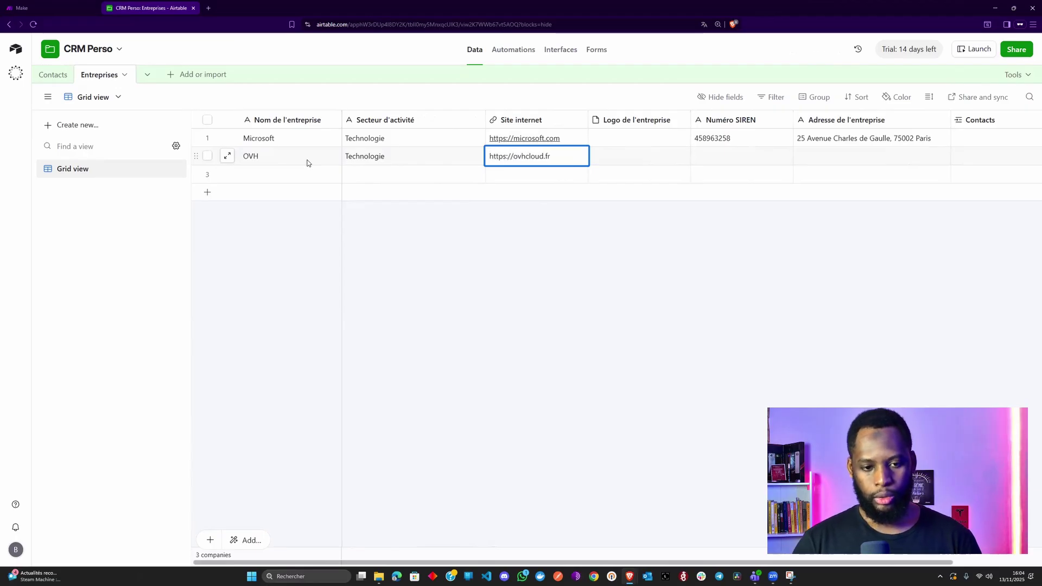
pyautogui.press('Tab')
pyautogui.press('Tab')
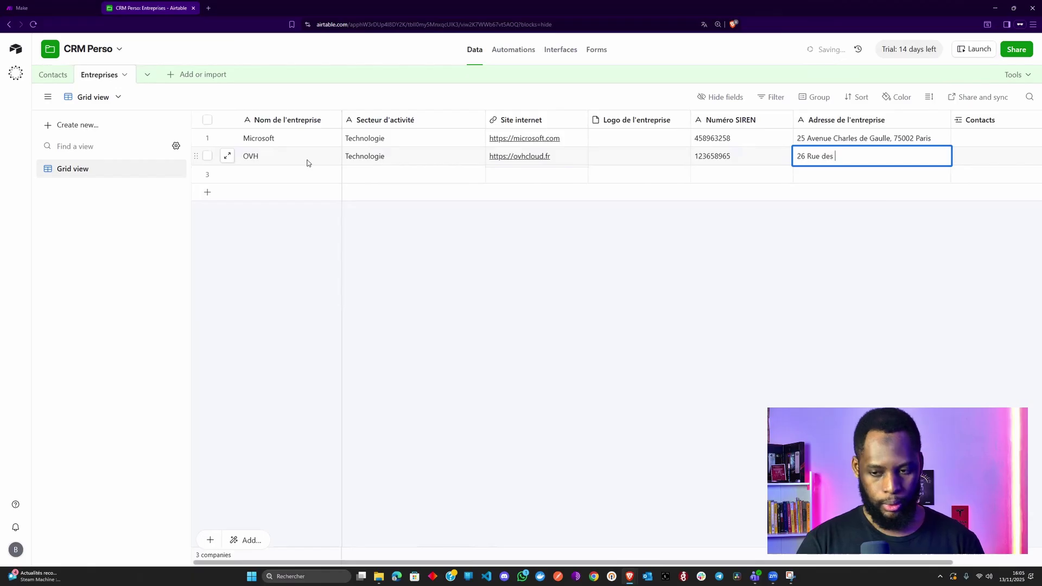
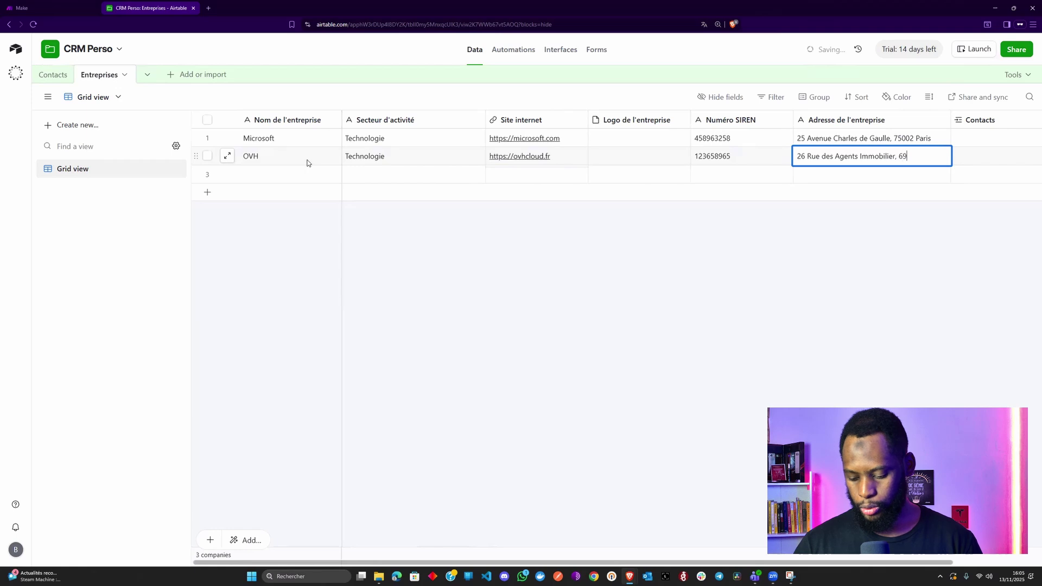
pyautogui.press('Tab')
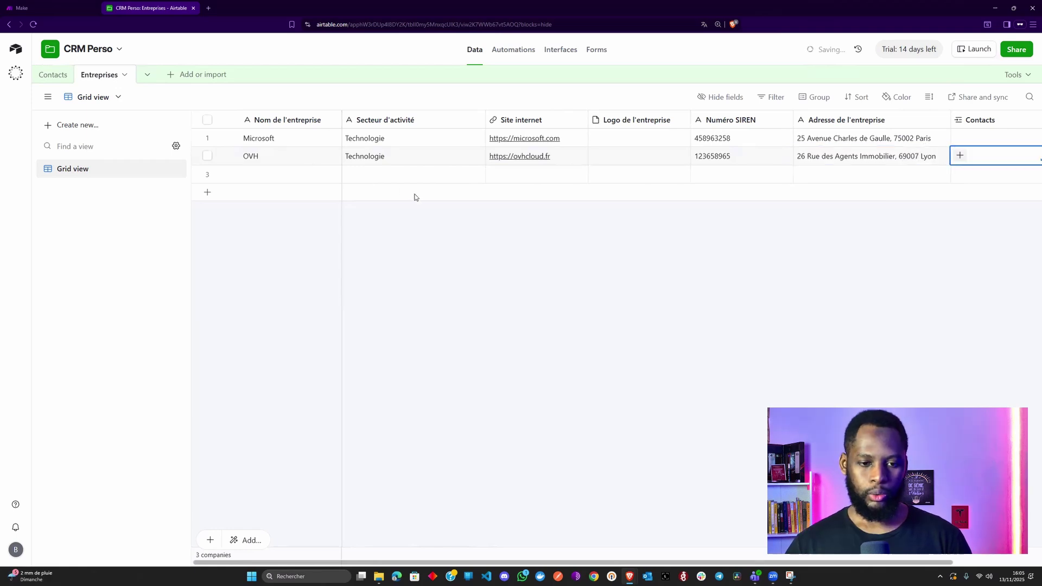
pyautogui.click(265, 182)
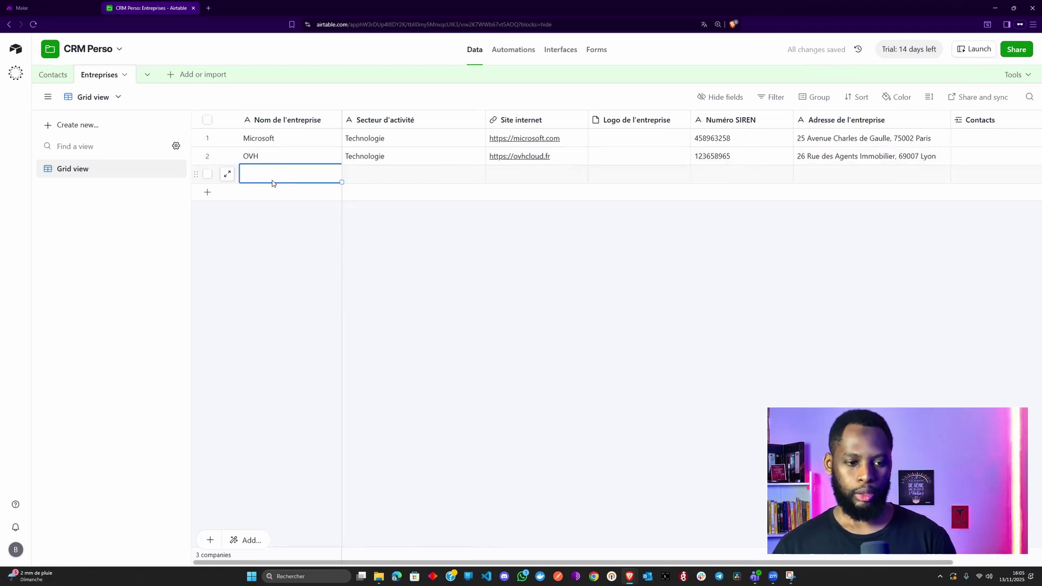
pyautogui.write('Facebook')
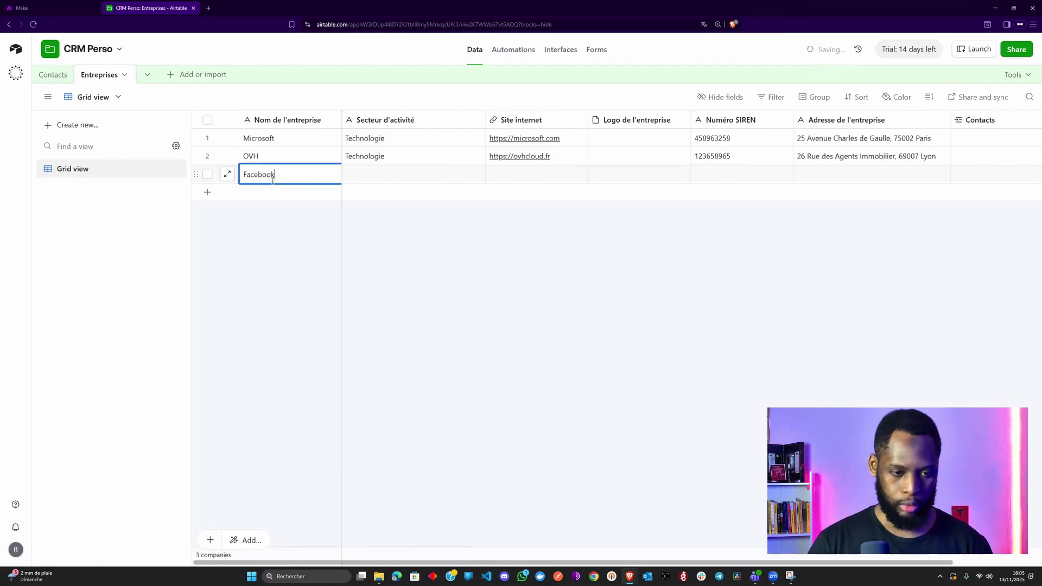
pyautogui.doubleClick(274, 179)
pyautogui.press('Tab')
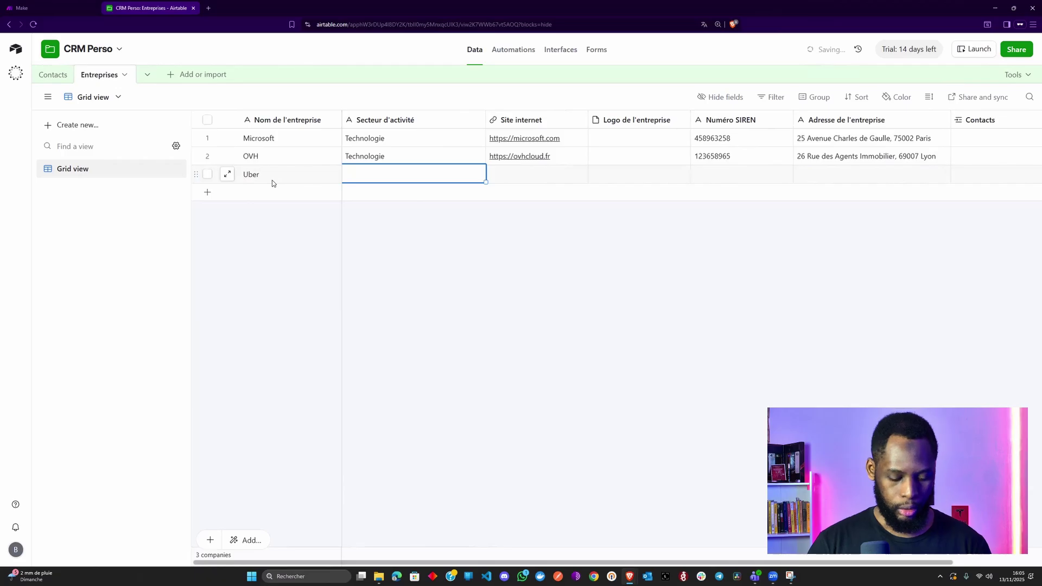
pyautogui.press('Tab')
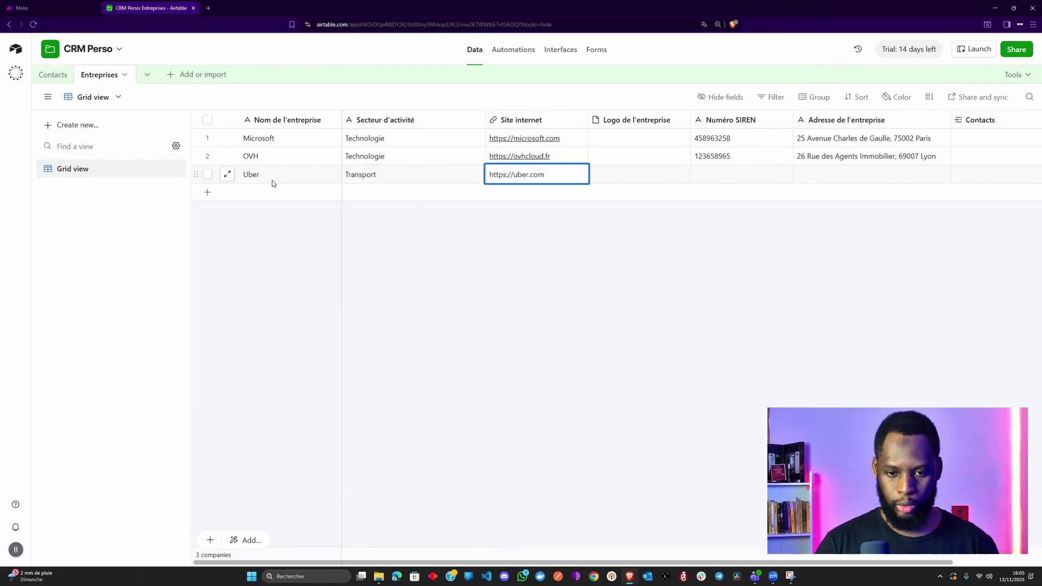
pyautogui.press('Tab')
pyautogui.press('Tab')
pyautogui.press('Tab')
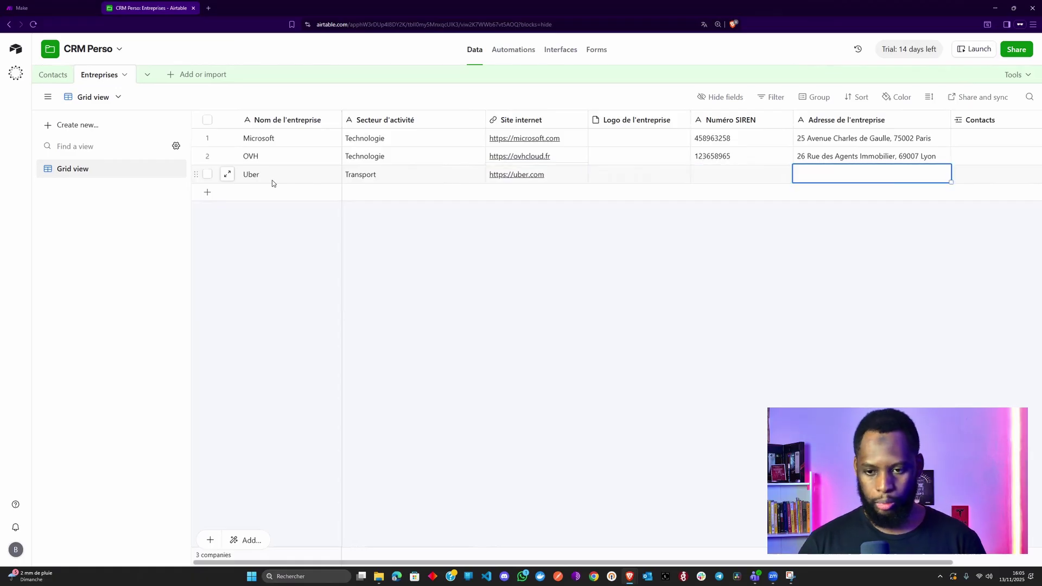
pyautogui.hotkey('shift', 'Tab')
pyautogui.press('Tab')
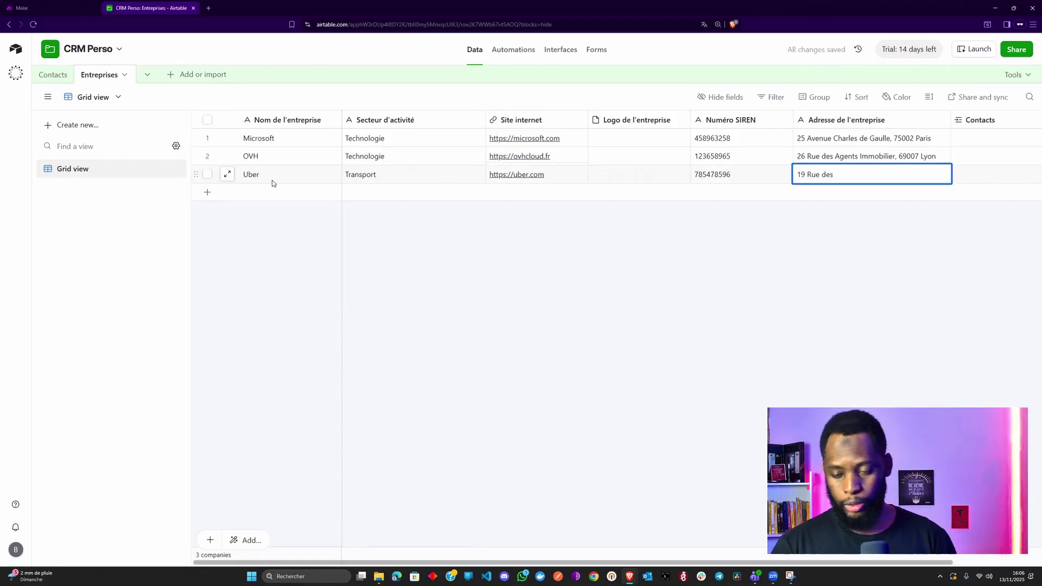
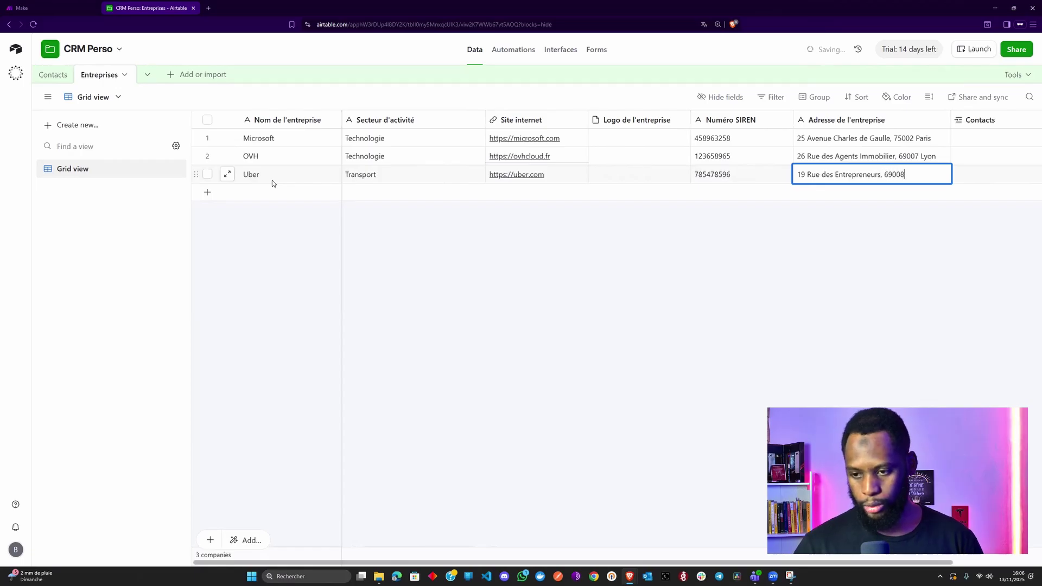
pyautogui.press('Tab')
pyautogui.click(585, 239)
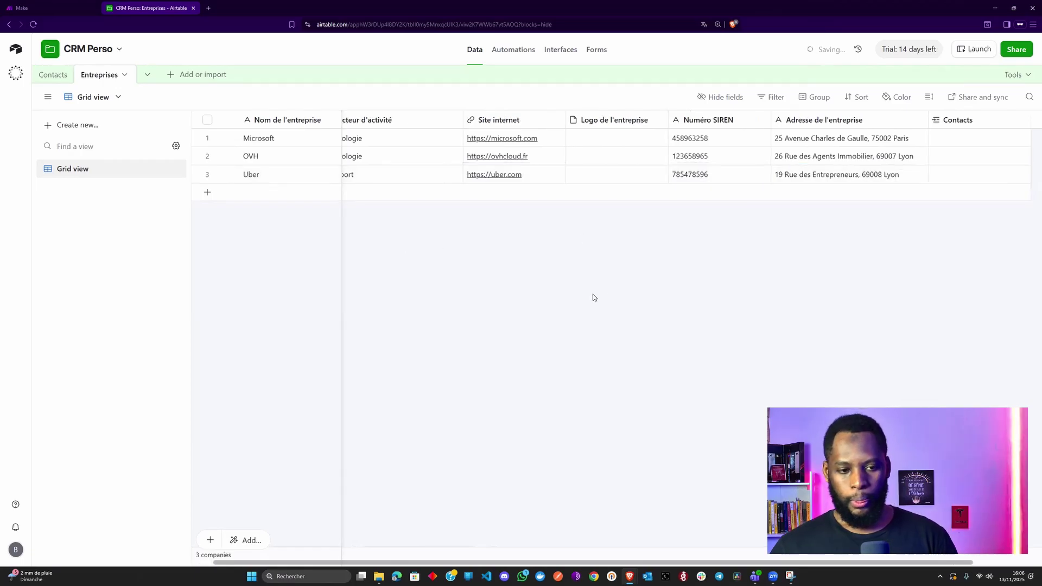
pyautogui.hscroll(-1, 594, 297)
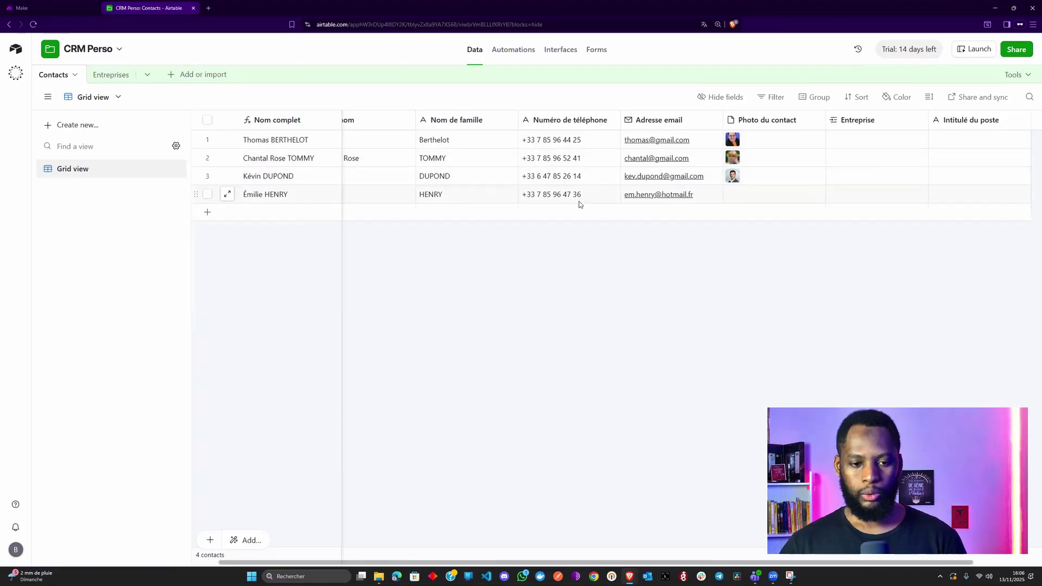
# - Check the Entreprises table, then go to the Interfaces designer's Gestion des contacts page
pyautogui.hscroll(2, 729, 166)
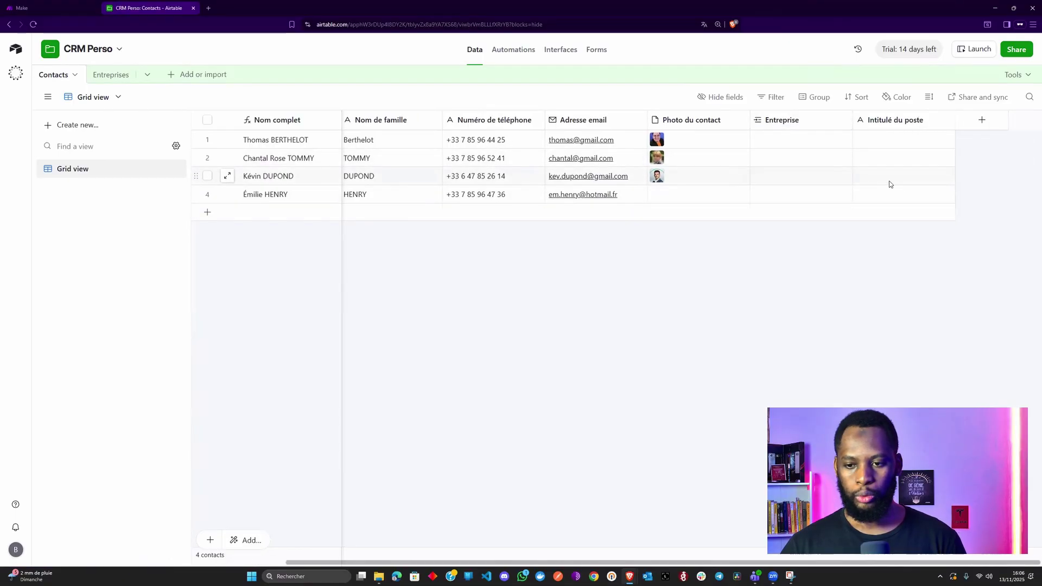
pyautogui.click(106, 75)
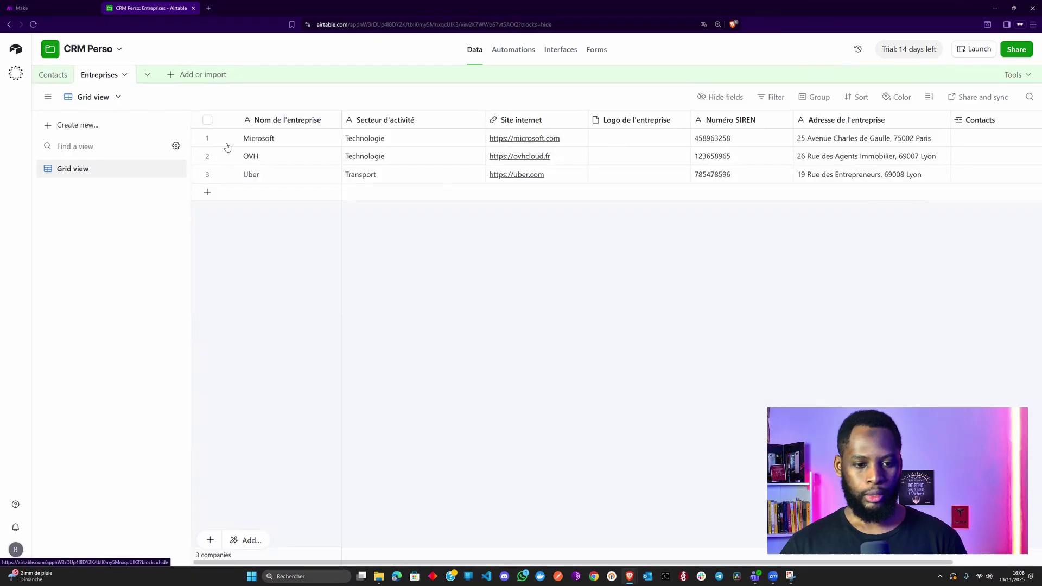
pyautogui.hscroll(2, 511, 158)
pyautogui.hscroll(1, 510, 158)
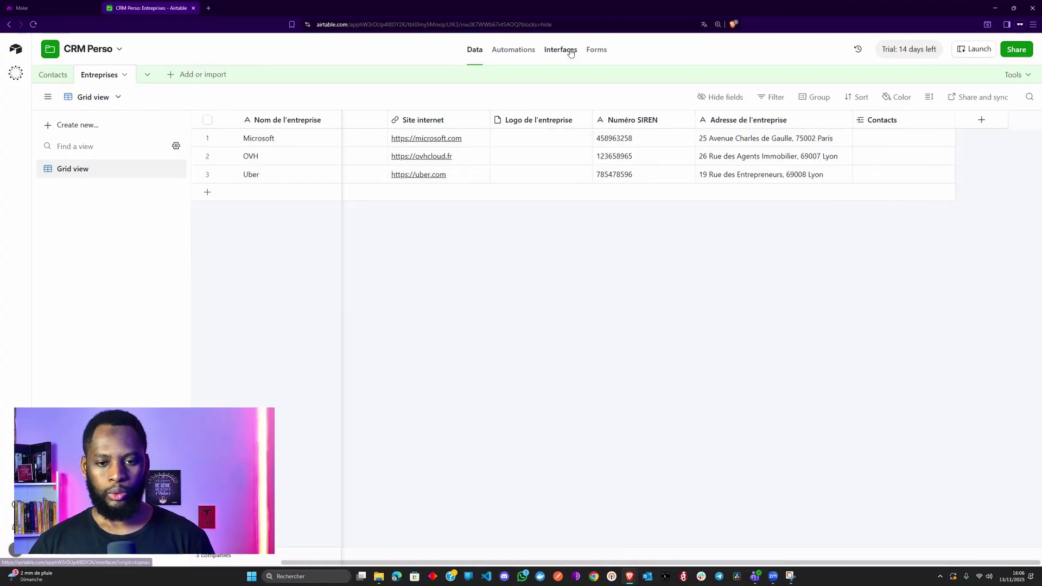
pyautogui.click(552, 49)
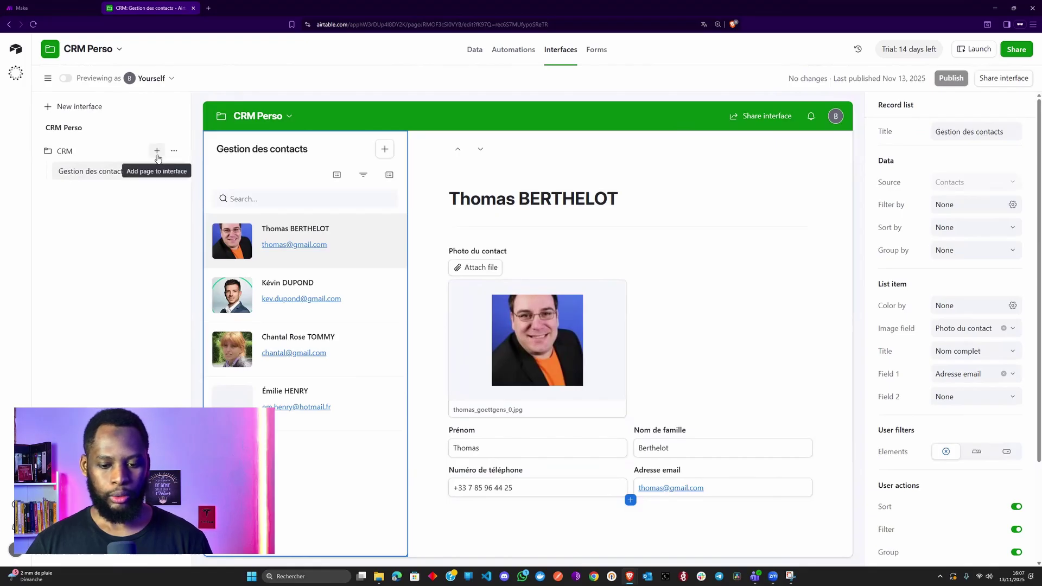
# - Create a Record review page on the Entreprises table named 'Entreprises'
pyautogui.click(157, 151)
pyautogui.scroll(-2, 324, 380)
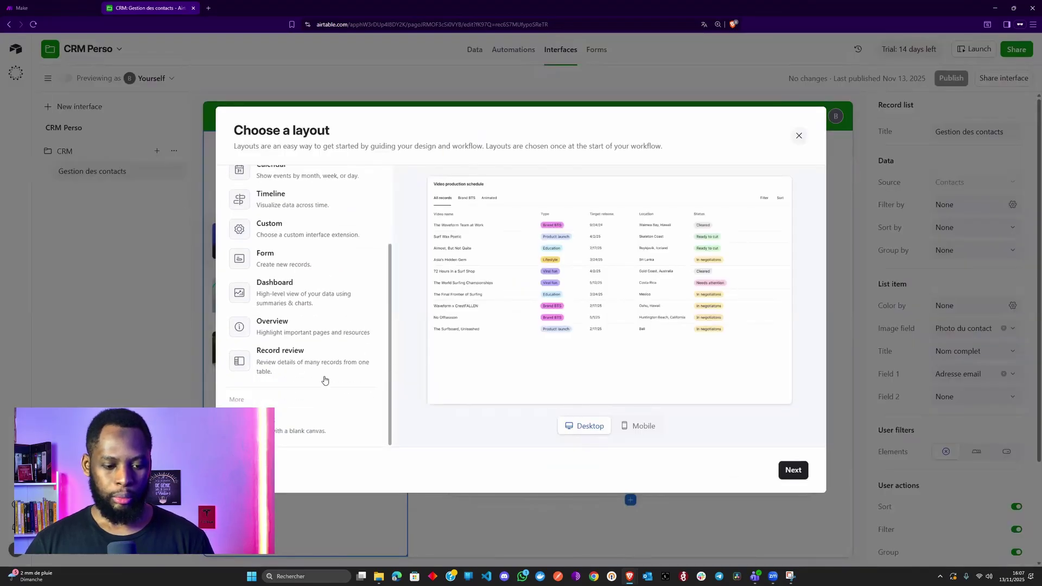
pyautogui.click(317, 360)
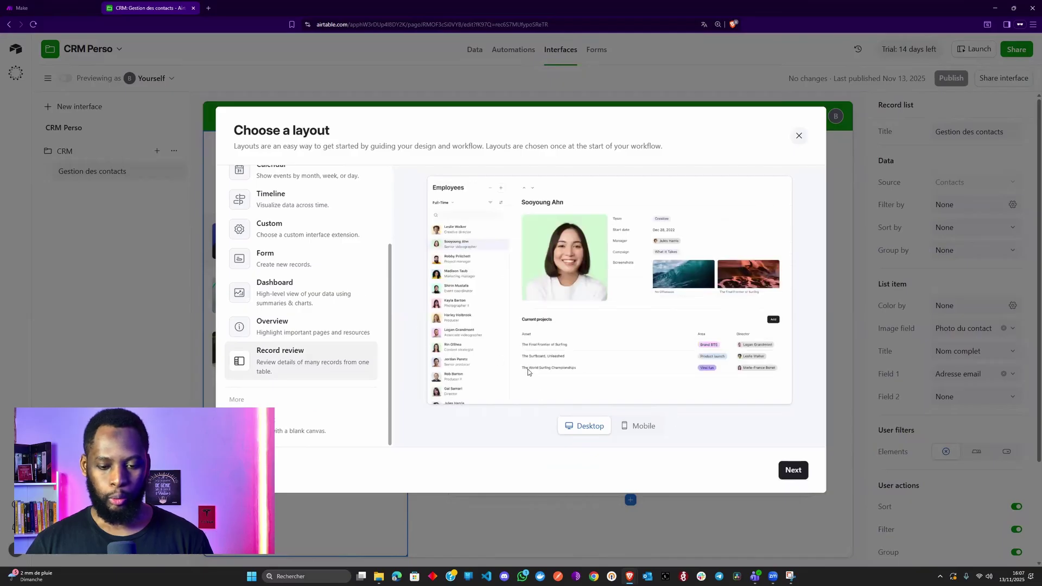
pyautogui.click(790, 470)
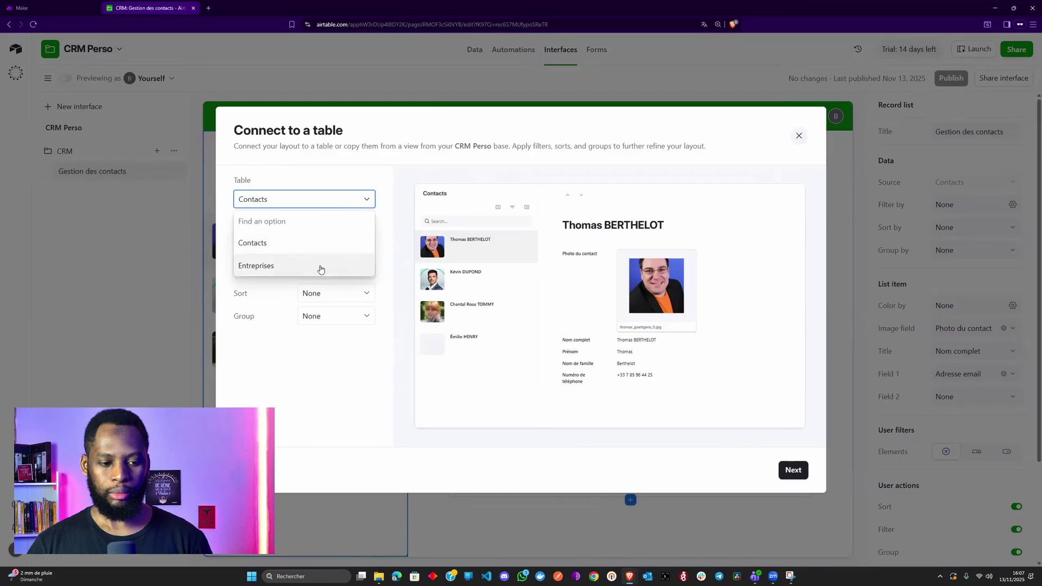
pyautogui.click(320, 265)
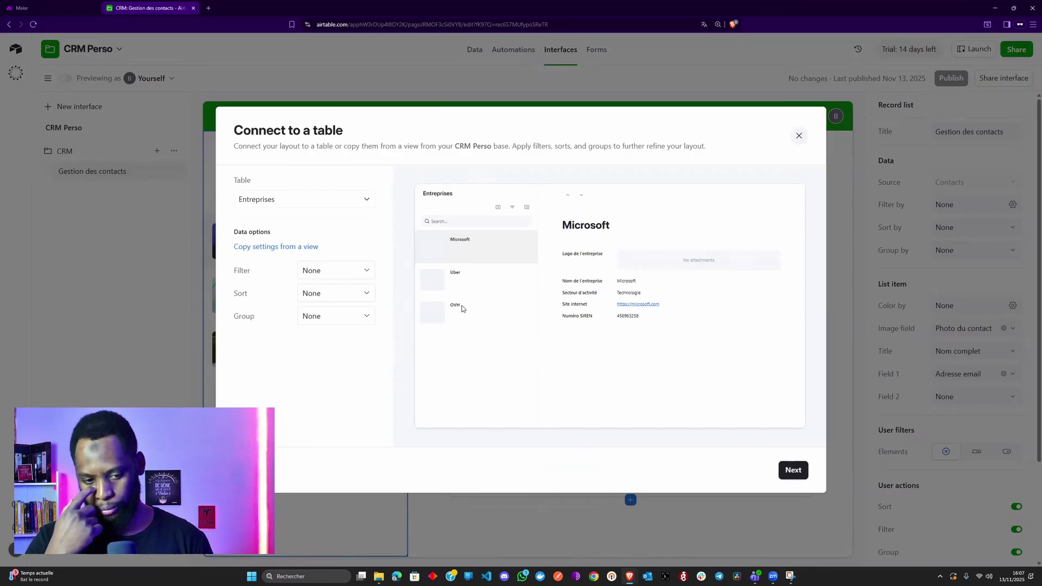
pyautogui.click(801, 477)
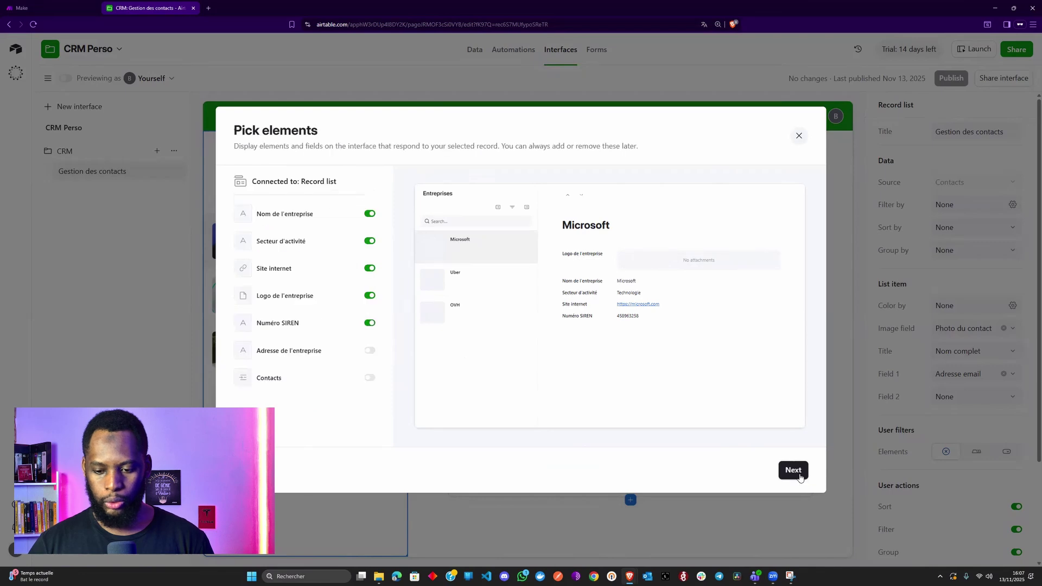
pyautogui.click(808, 475)
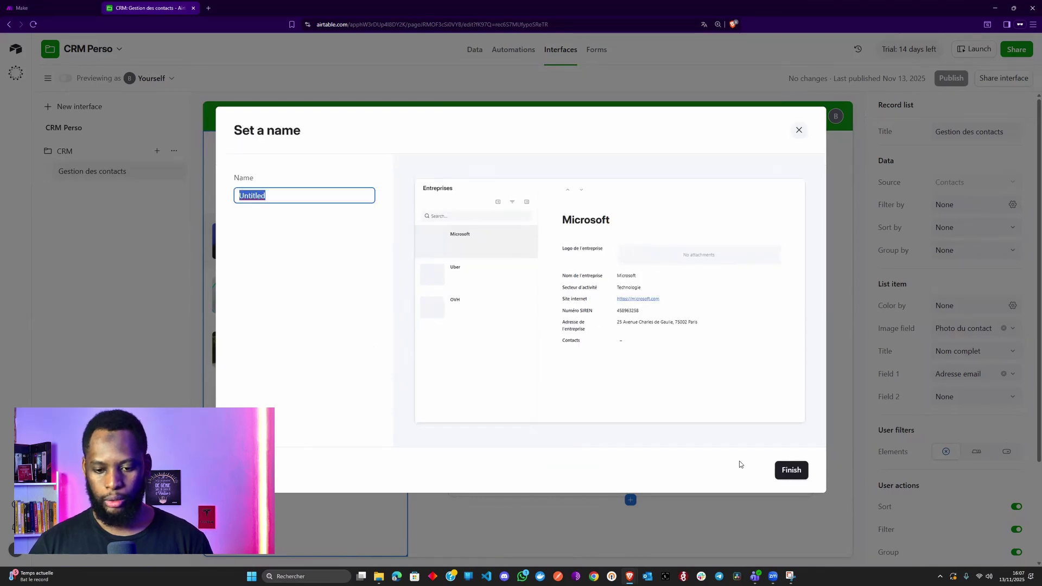
pyautogui.write('Entreprises')
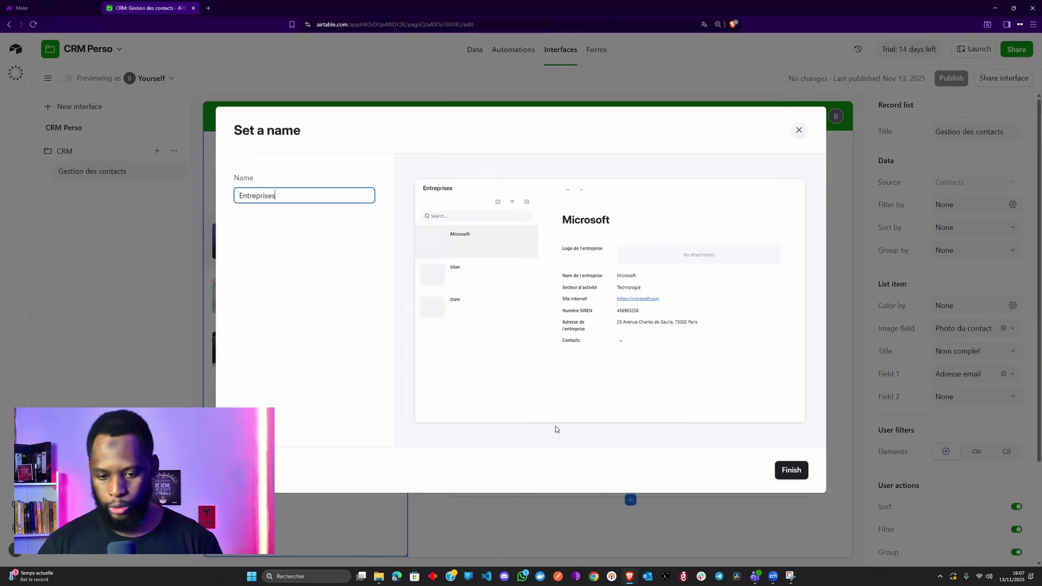
pyautogui.press('Return')
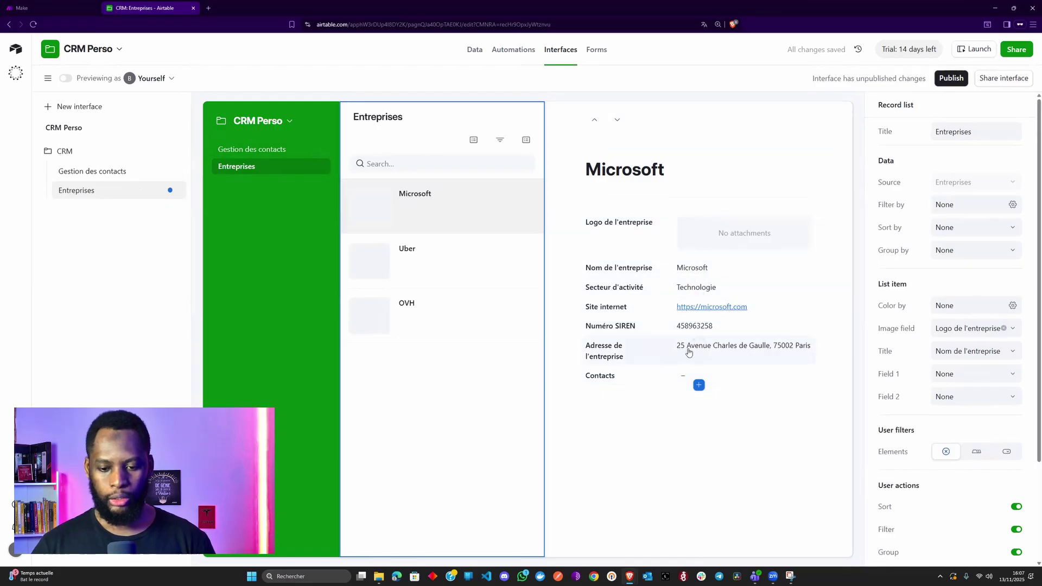
# - Show Contacts as a linked-record list, row height off, with link/unlink and add-contact enabled
pyautogui.click(654, 380)
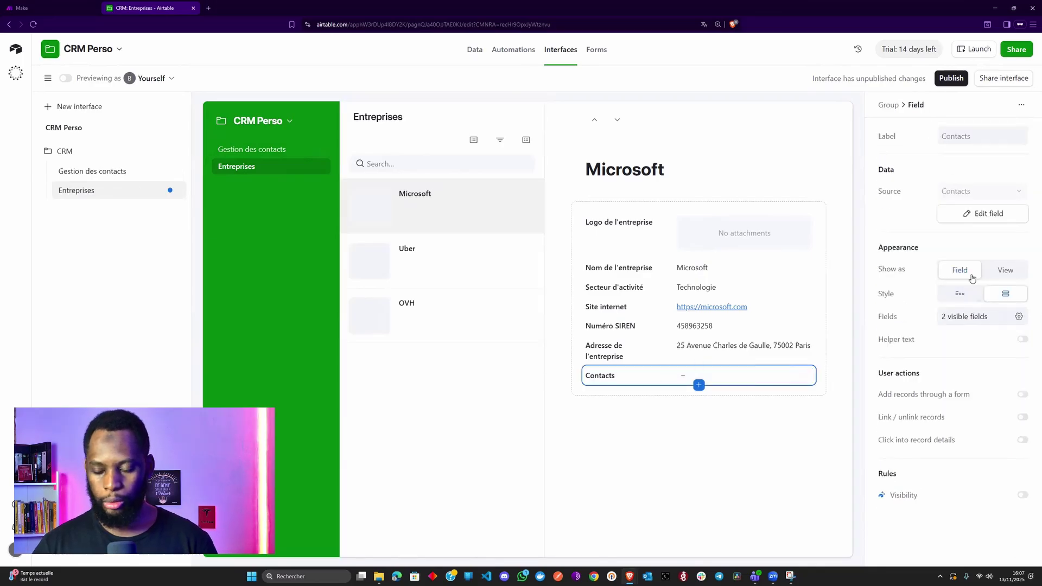
pyautogui.click(1006, 271)
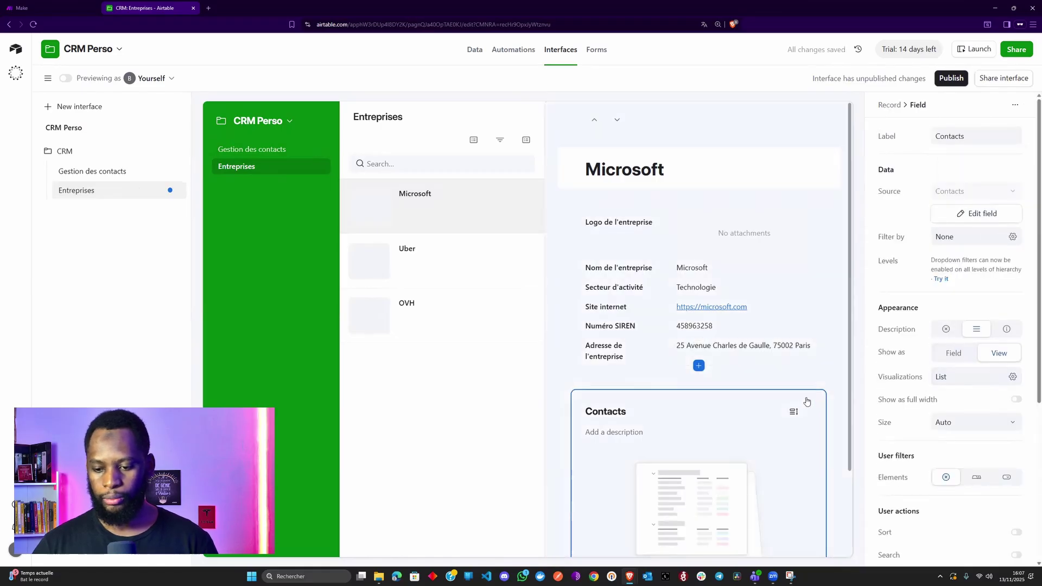
pyautogui.scroll(-3, 935, 427)
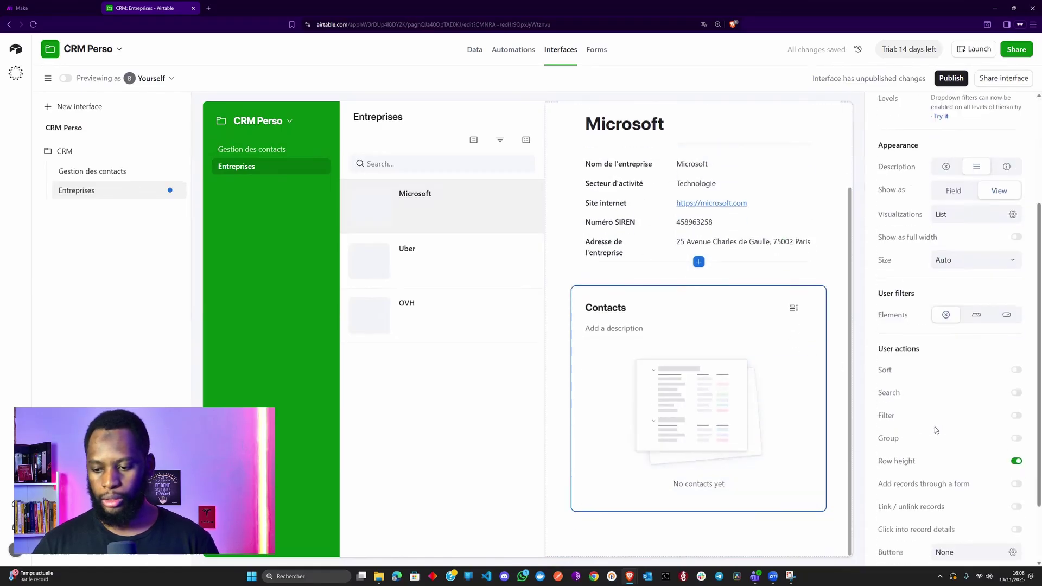
pyautogui.click(937, 462)
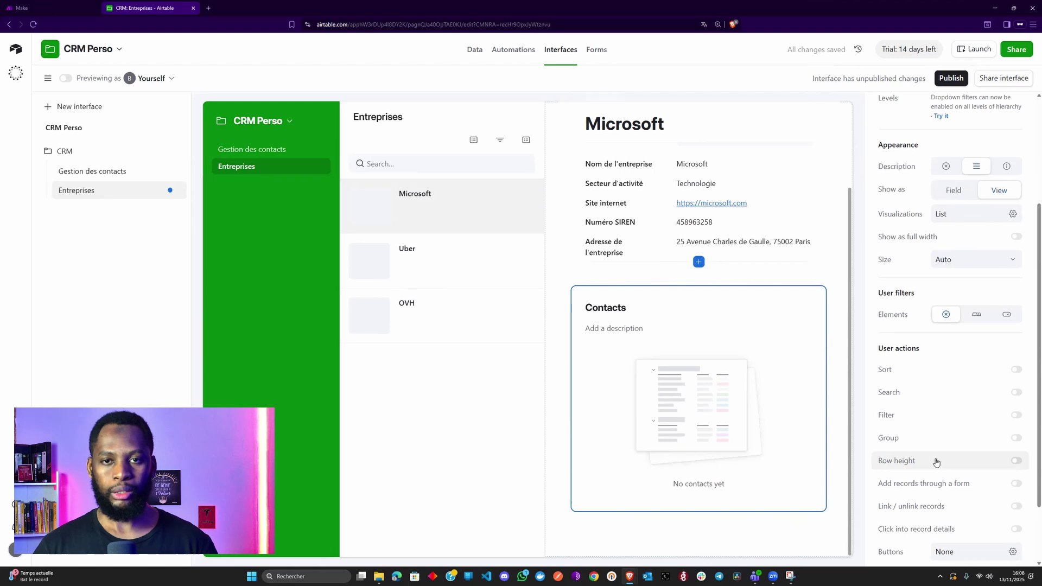
pyautogui.scroll(-3, 937, 462)
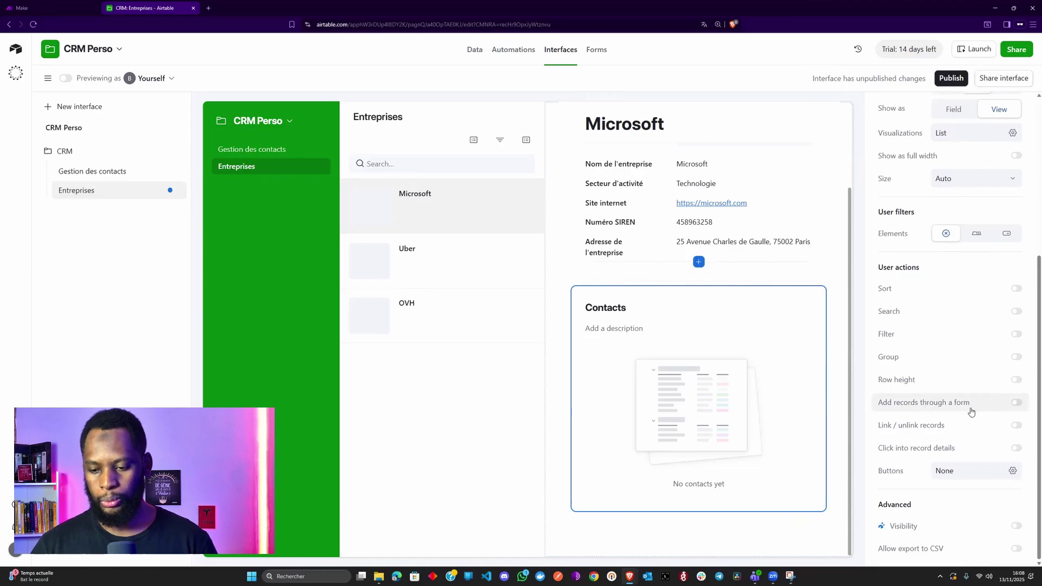
pyautogui.click(964, 426)
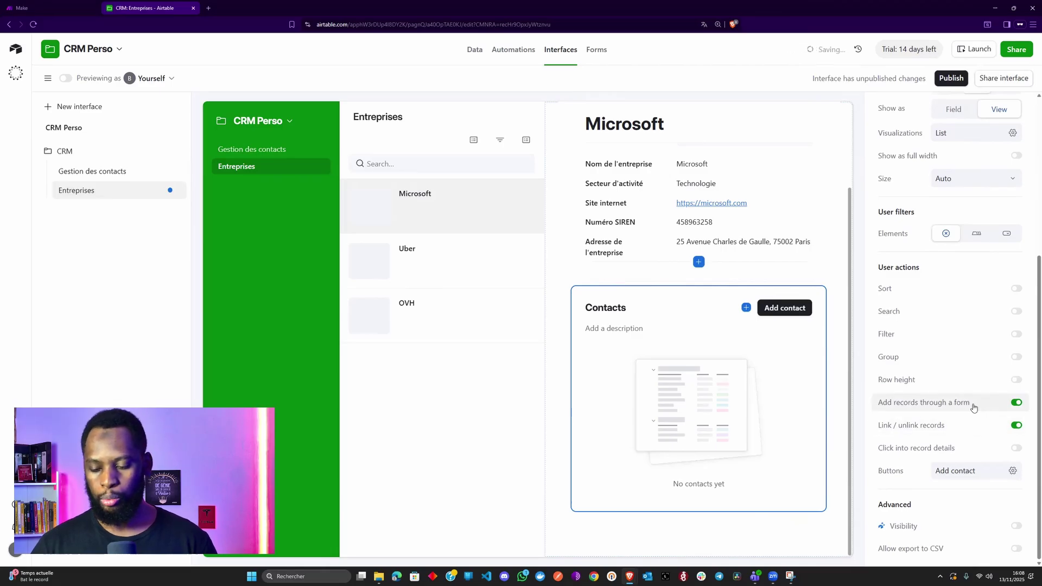
pyautogui.click(785, 310)
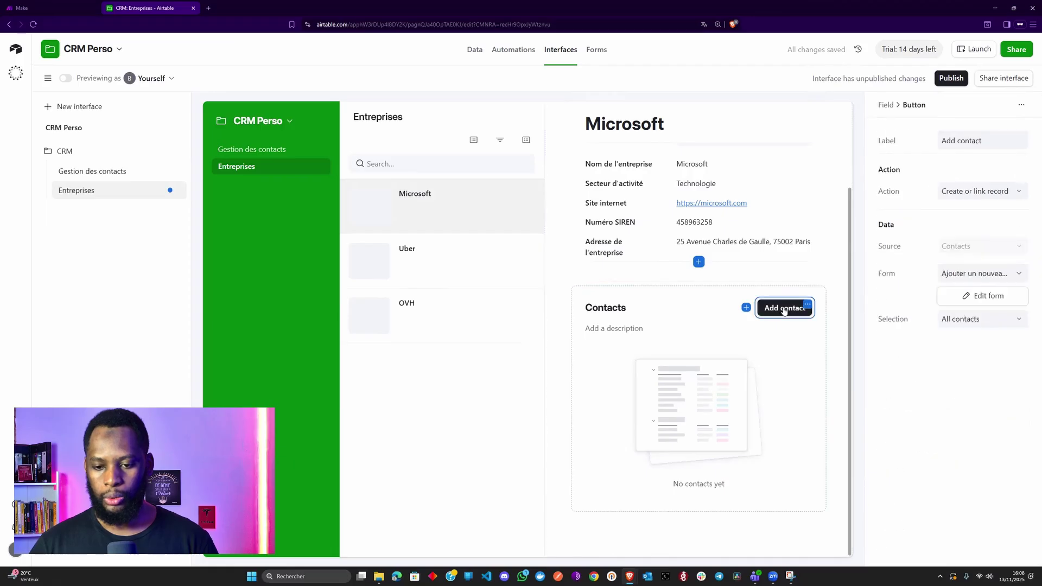
# - Move the Secteur d'activité field beside Nom de l'entreprise
pyautogui.scroll(2, 706, 294)
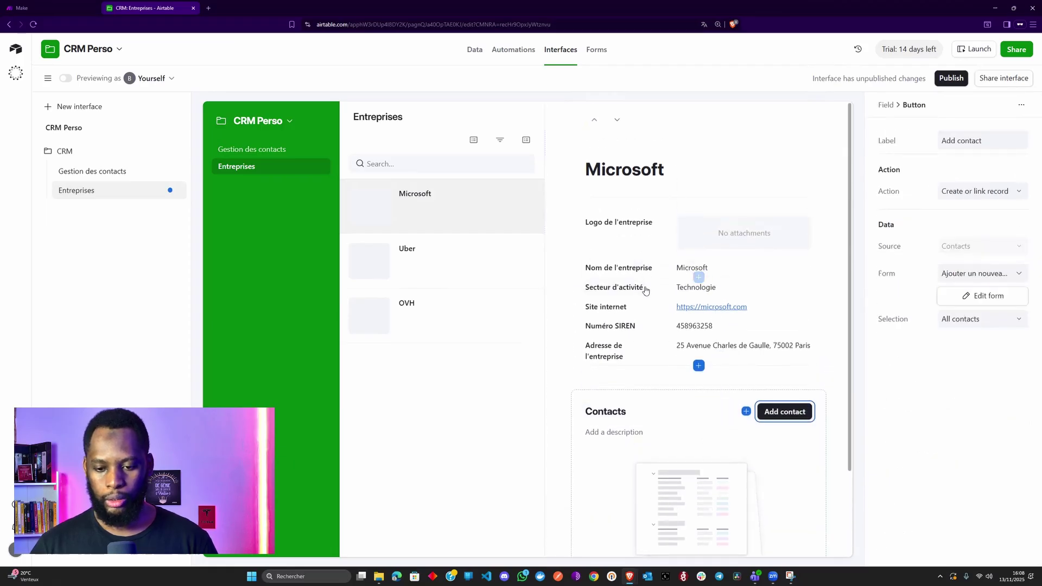
pyautogui.click(798, 287)
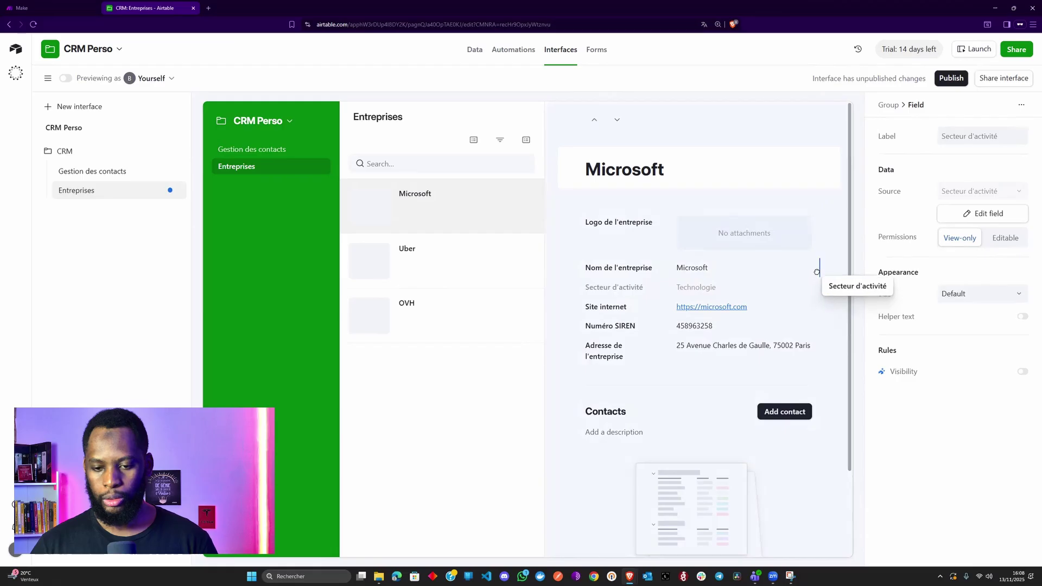
pyautogui.moveTo(817, 272); pyautogui.dragTo(815, 274)
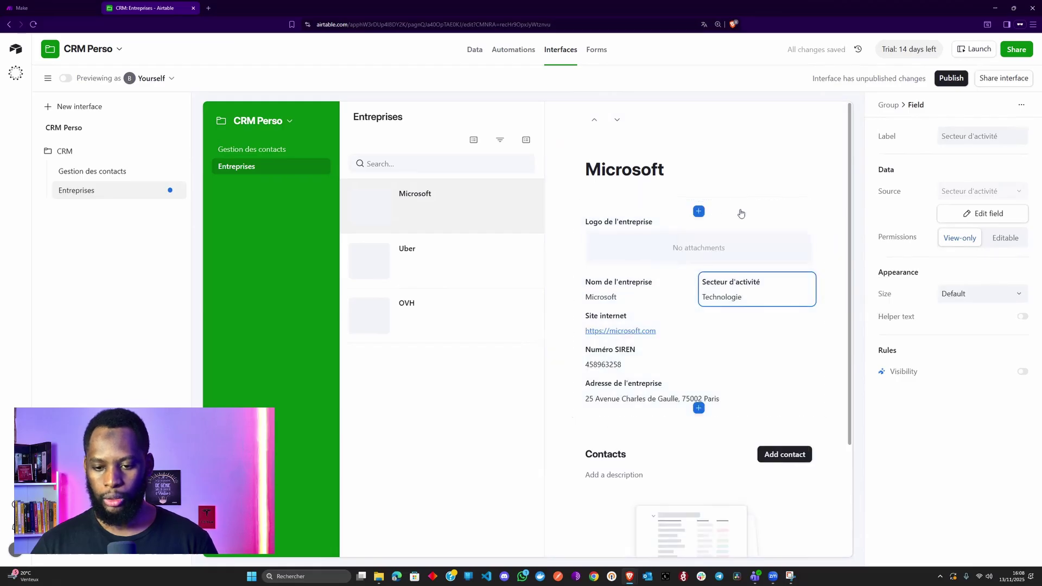
# - Set the company details field group's permissions to Editable
pyautogui.click(821, 234)
pyautogui.click(1006, 215)
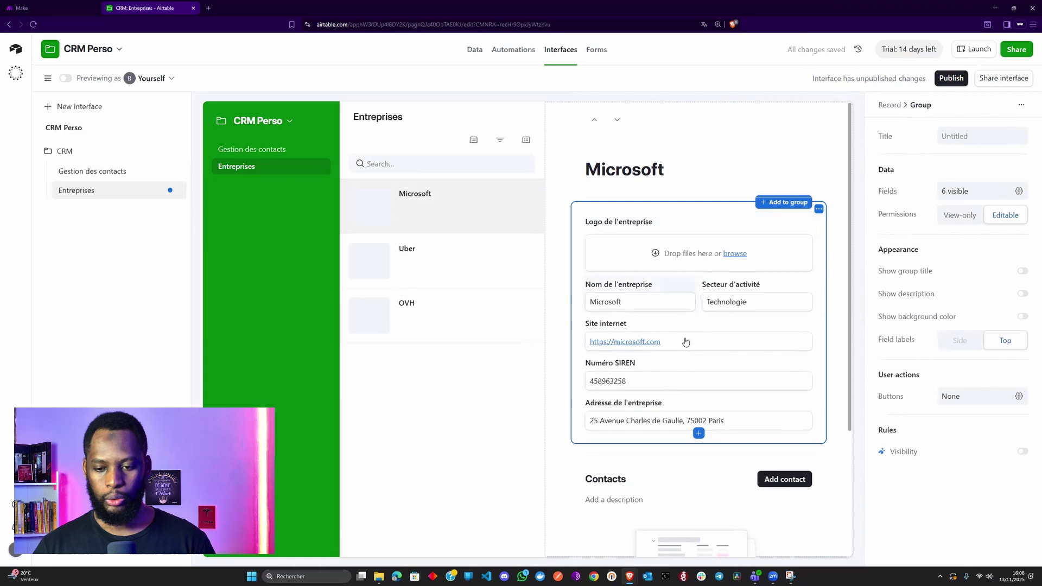
pyautogui.scroll(-3, 685, 342)
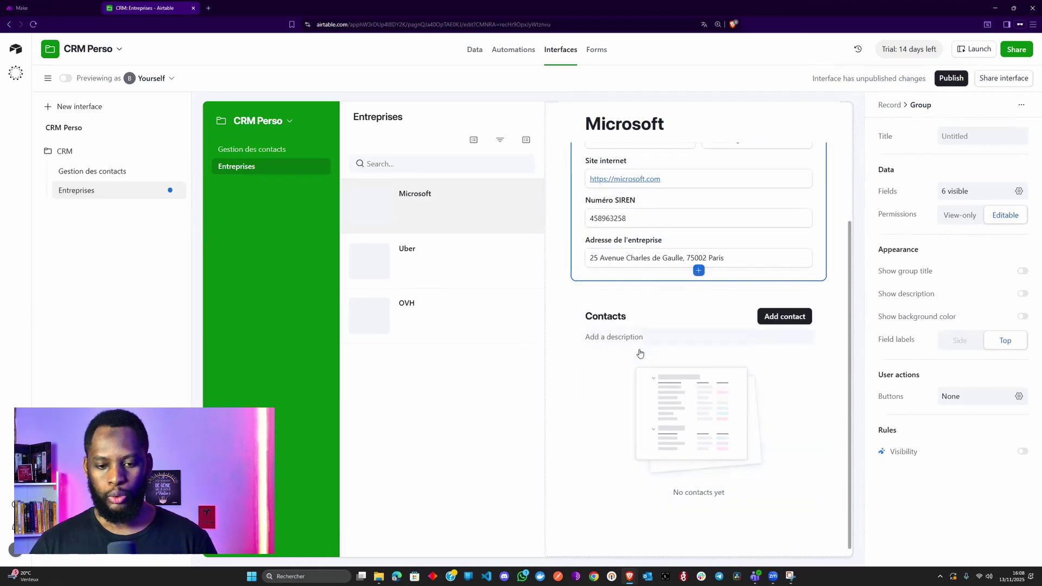
pyautogui.scroll(2, 624, 364)
pyautogui.scroll(-2, 614, 369)
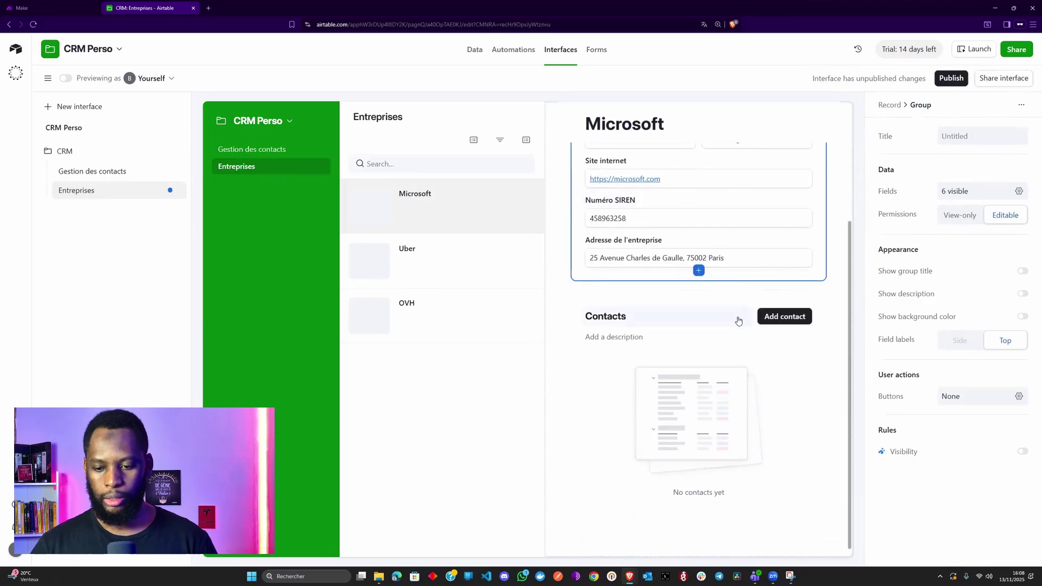
# - Relabel the Contacts button 'Ajouter un contact' and open its new-contact form for editing
pyautogui.click(780, 320)
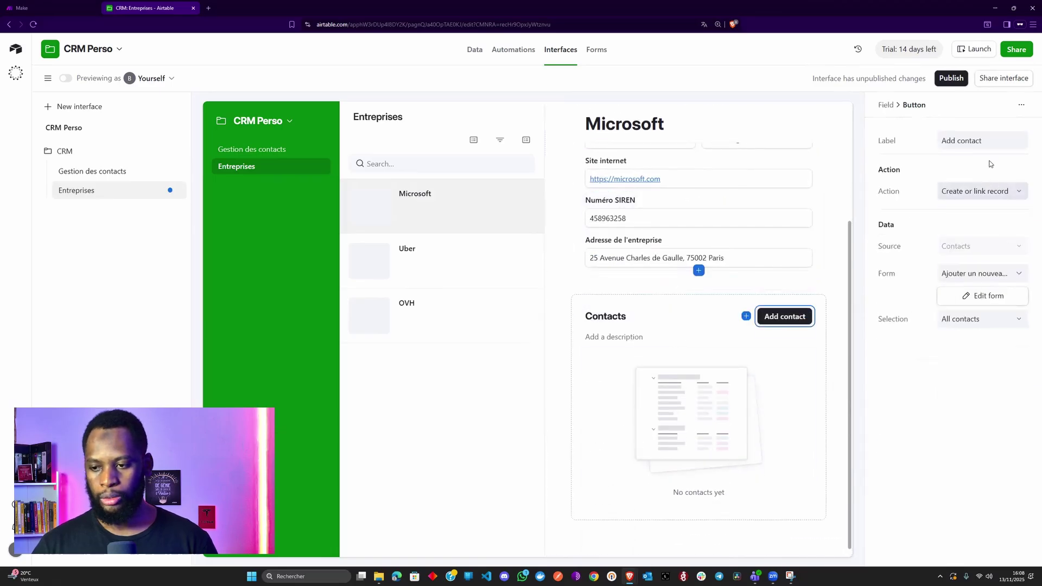
pyautogui.tripleClick(980, 141)
pyautogui.write('Ajouter un contact')
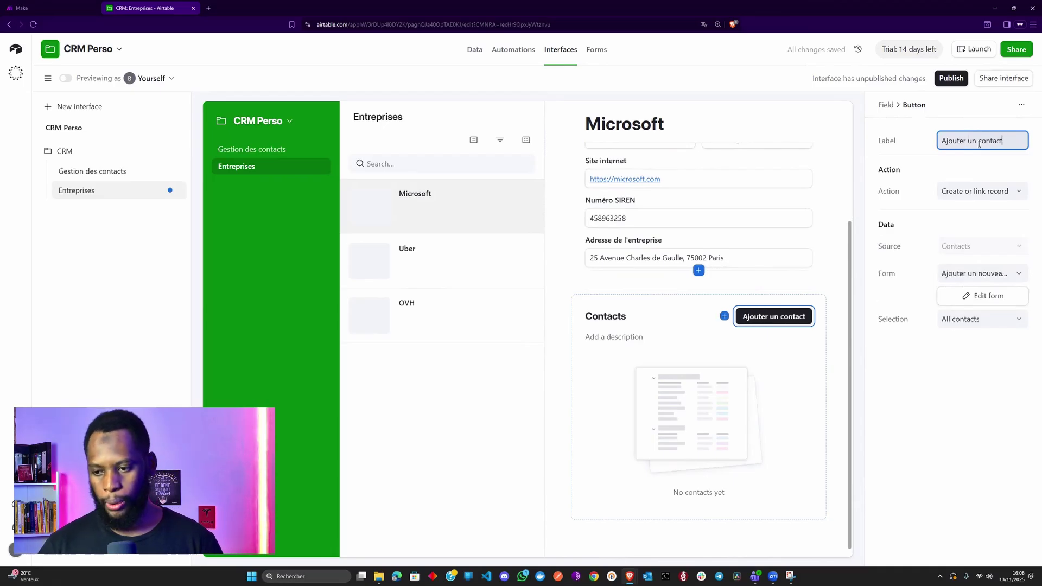
pyautogui.click(999, 301)
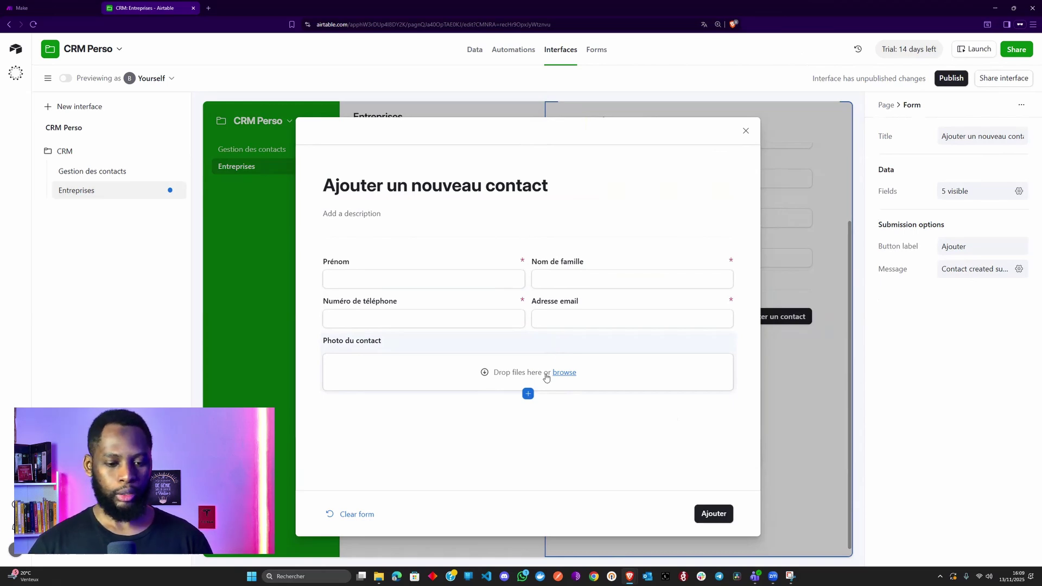
# - Close the contact form and turn off sorting, filtering and grouping on the company list
pyautogui.click(749, 134)
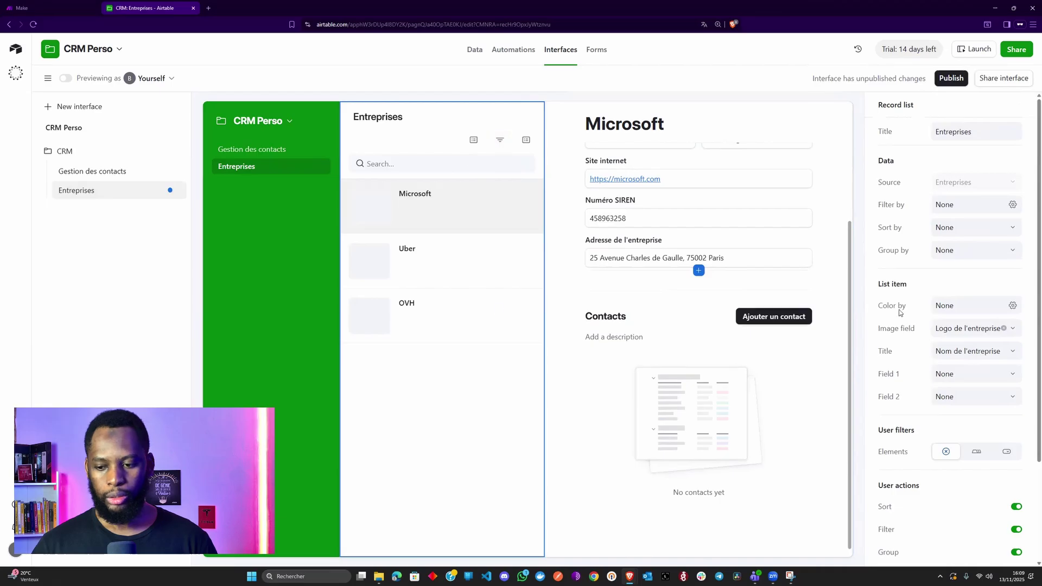
pyautogui.scroll(-3, 961, 425)
pyautogui.click(974, 403)
pyautogui.click(964, 427)
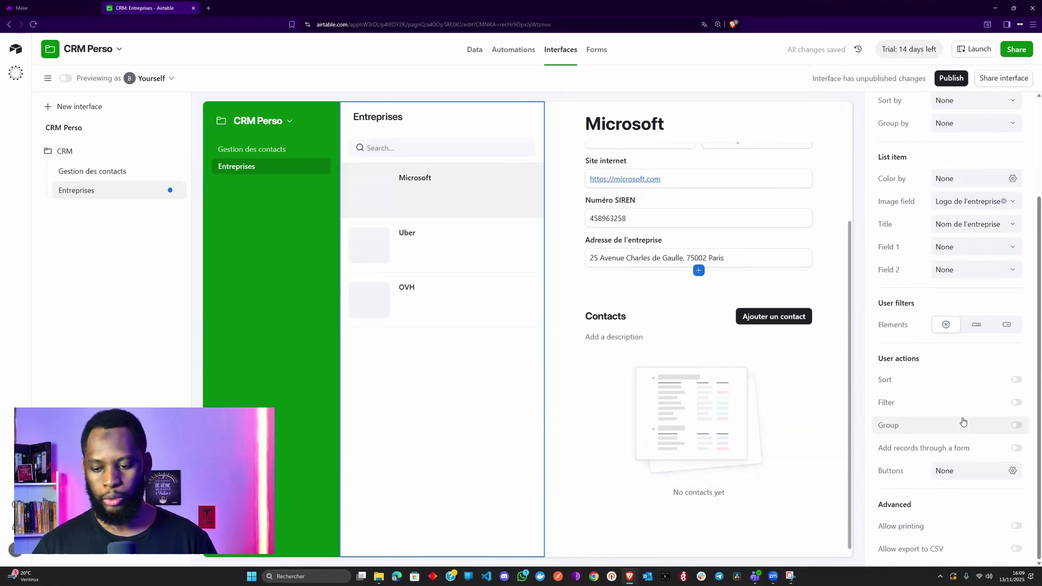
# - Enable adding companies through a form, labelled 'Ajouter une entreprise', and open that form
pyautogui.click(935, 449)
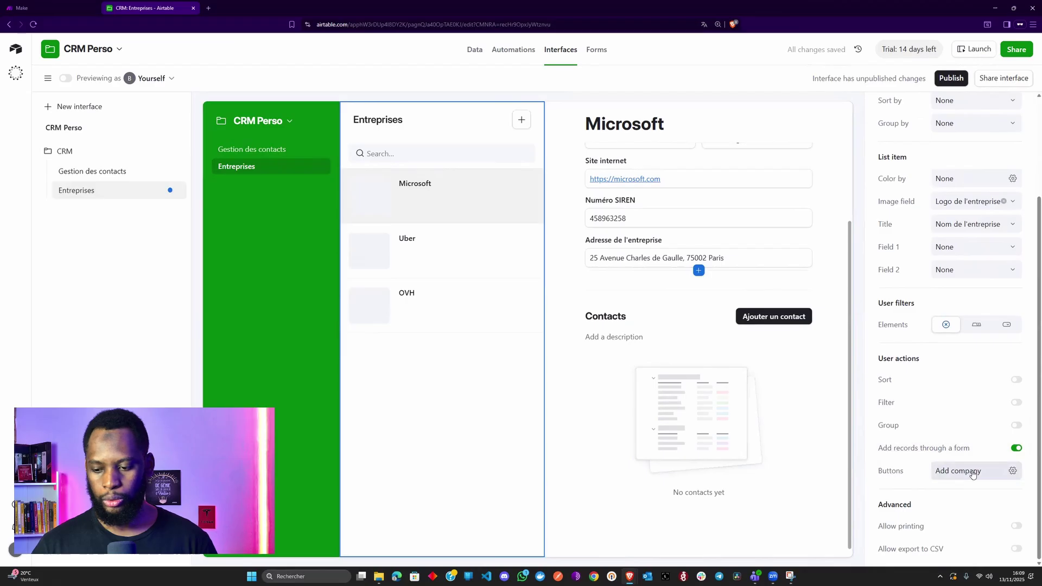
pyautogui.click(1013, 471)
pyautogui.click(1008, 521)
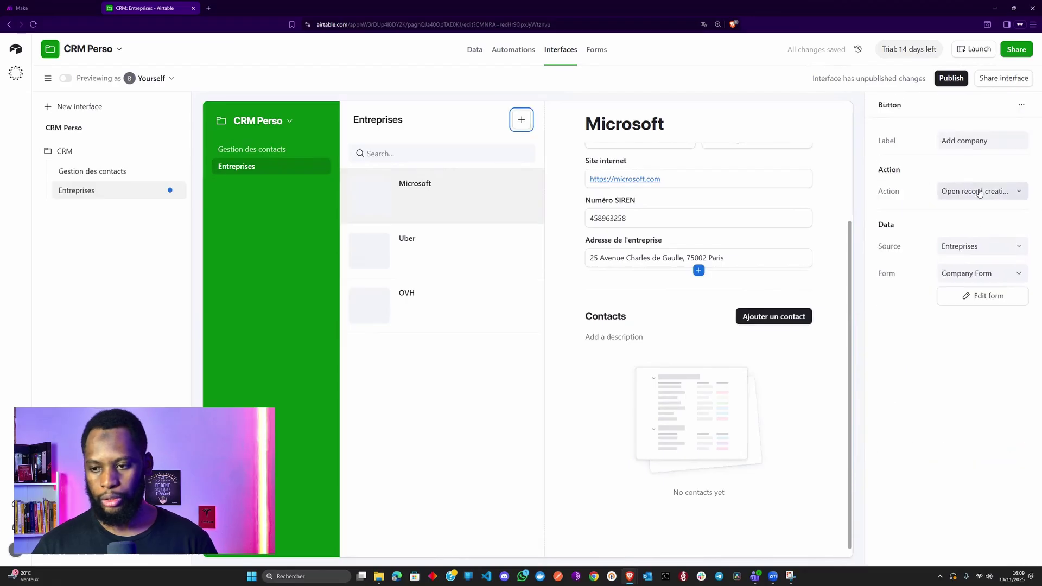
pyautogui.tripleClick(971, 142)
pyautogui.write('Ajouter une en')
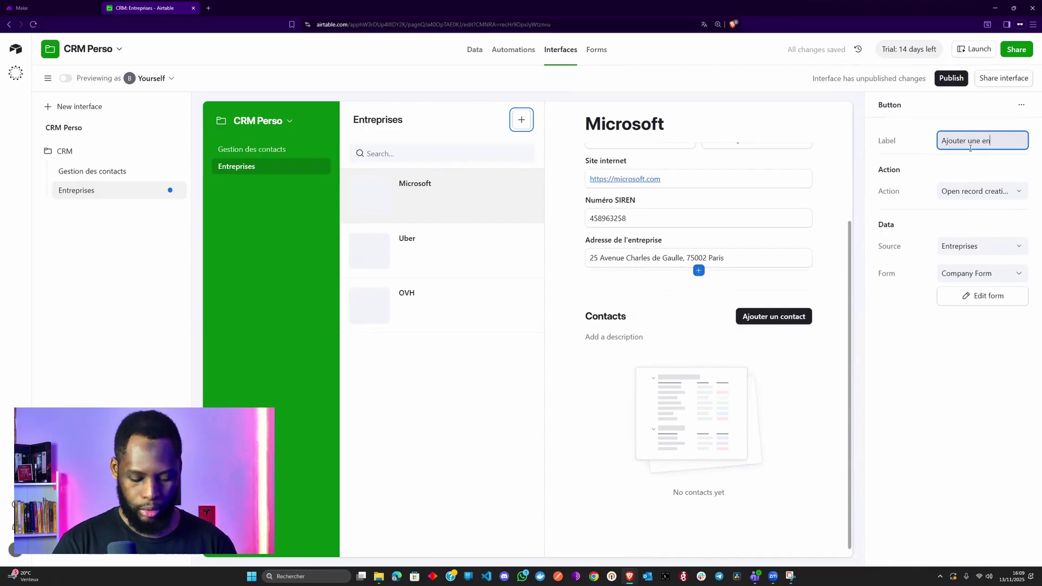
pyautogui.write('treprise')
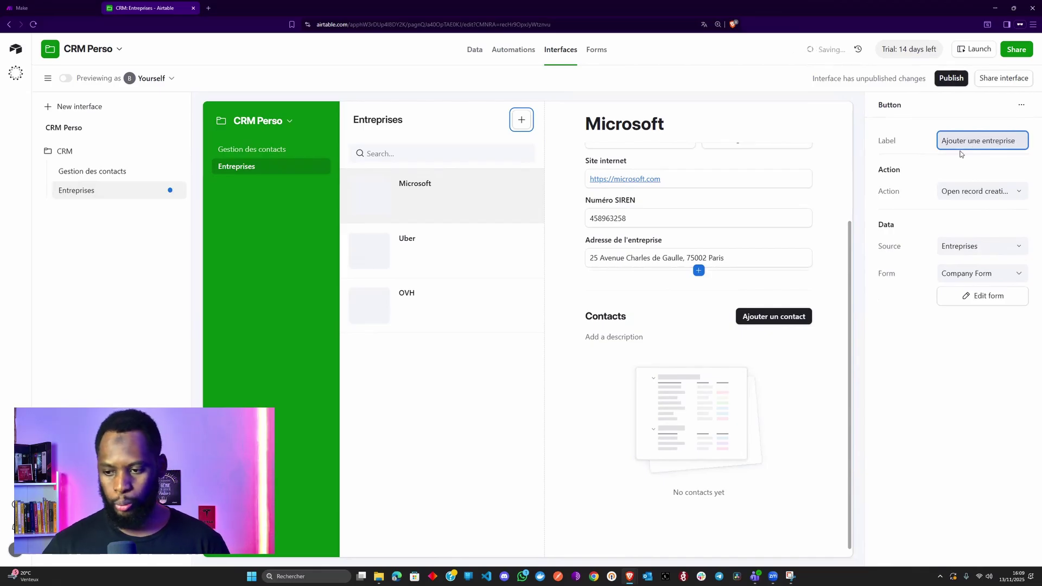
pyautogui.click(988, 295)
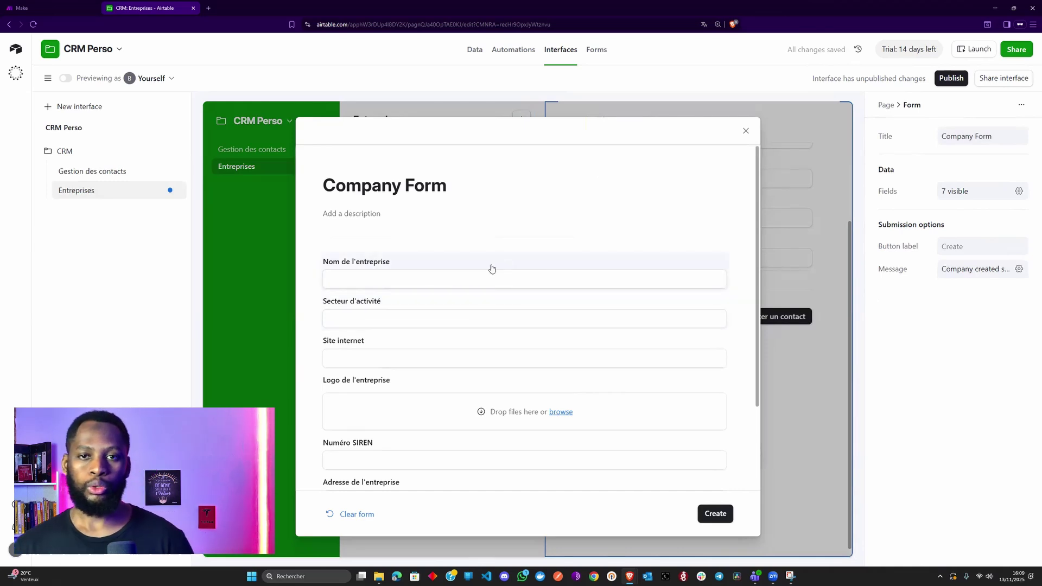
# - Title the company form 'Ajouter une nouvelle entreprise' and preview its Contacts field
pyautogui.click(423, 184)
pyautogui.write('Ajouter une nouvelle entreprise')
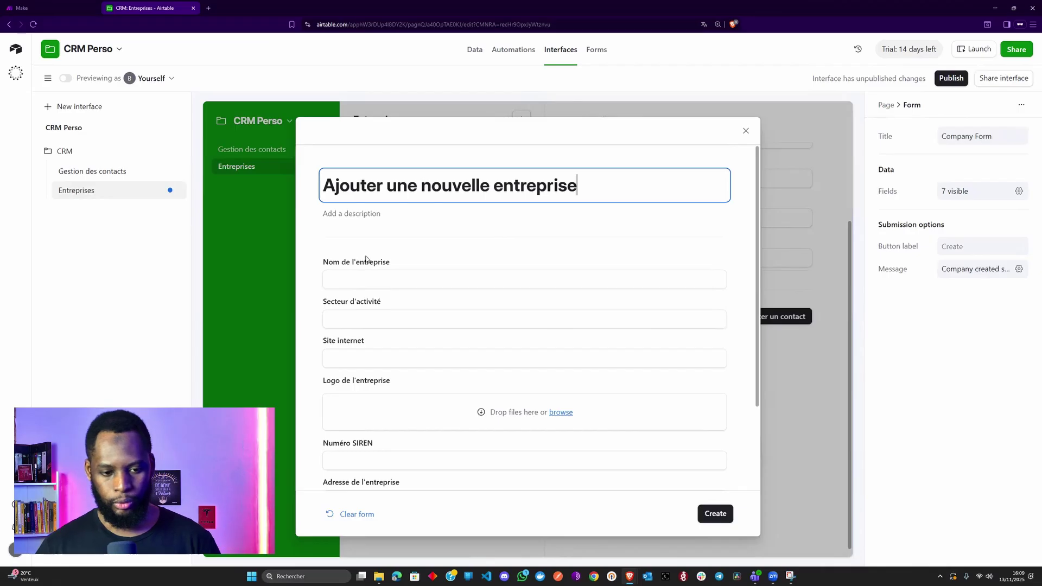
pyautogui.scroll(-2, 373, 298)
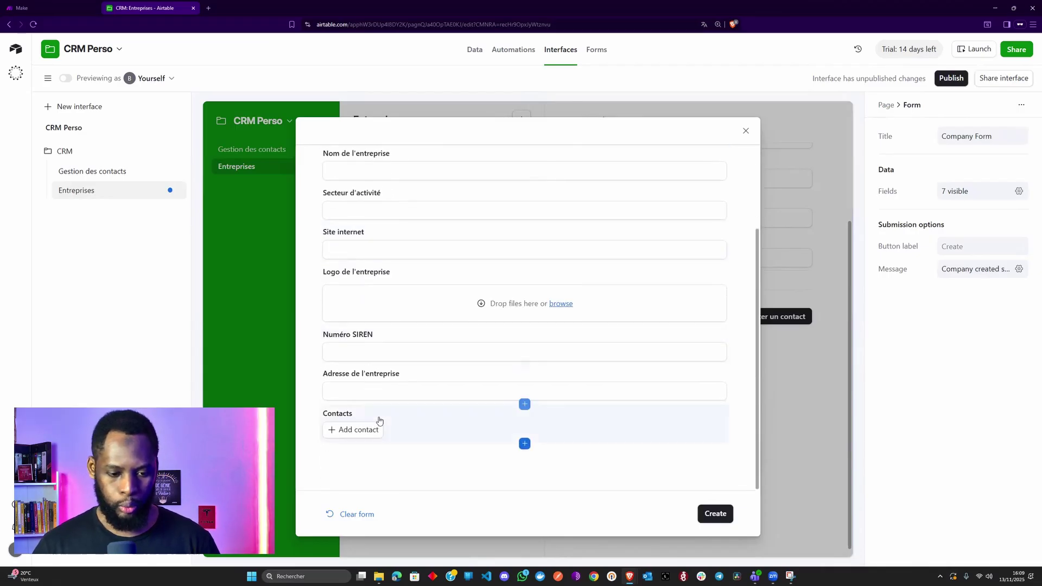
pyautogui.click(413, 421)
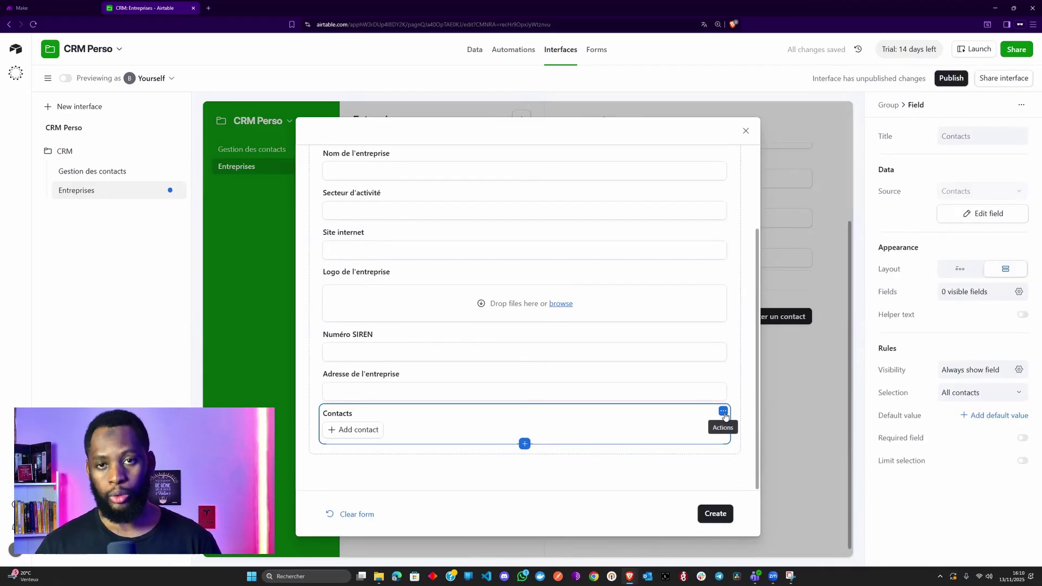
pyautogui.click(370, 436)
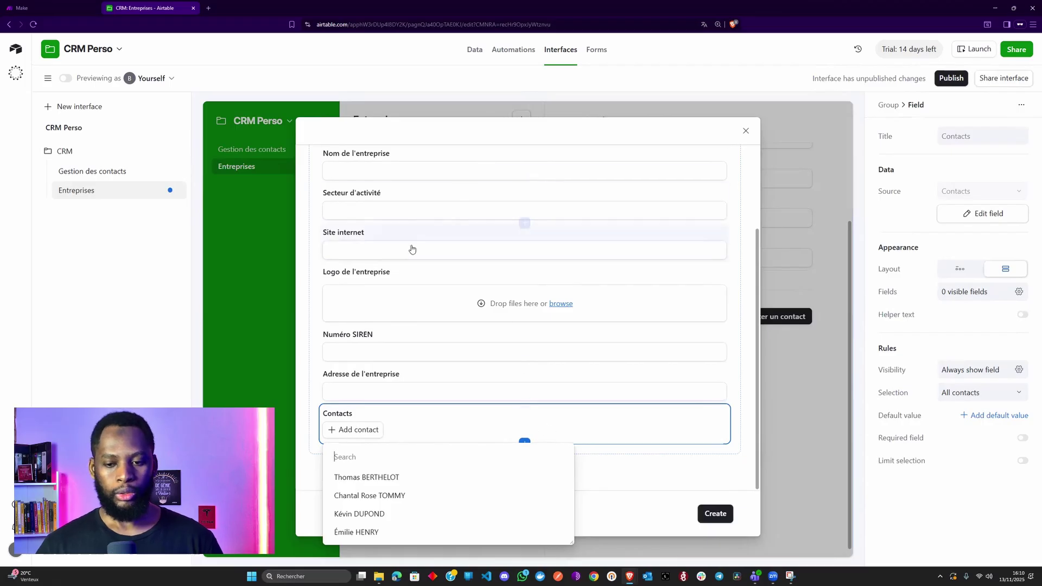
pyautogui.scroll(3, 413, 249)
# - Make Secteur d'activité and Adresse de l'entreprise required fields on the form
pyautogui.click(428, 268)
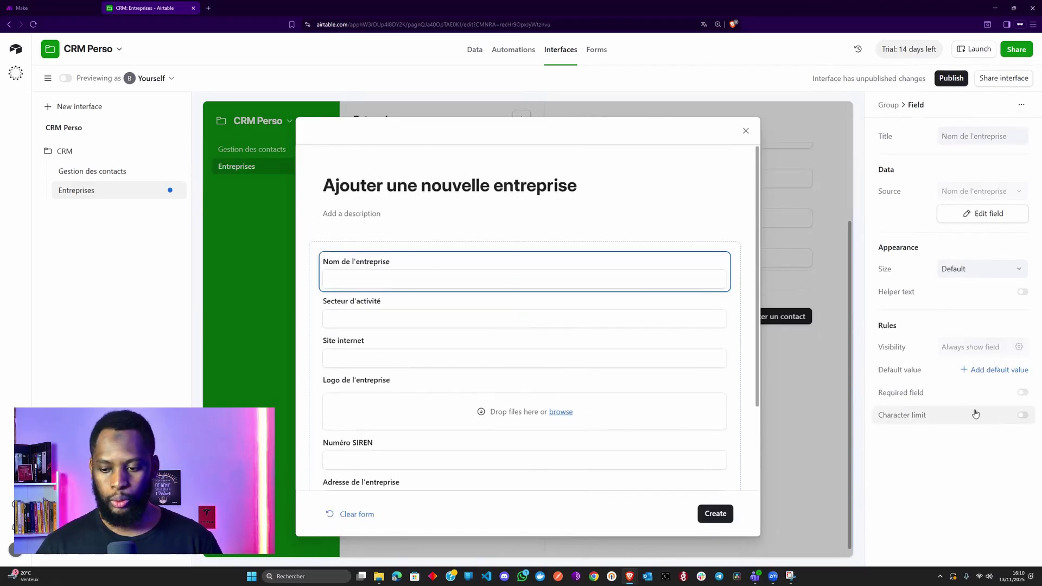
pyautogui.click(543, 314)
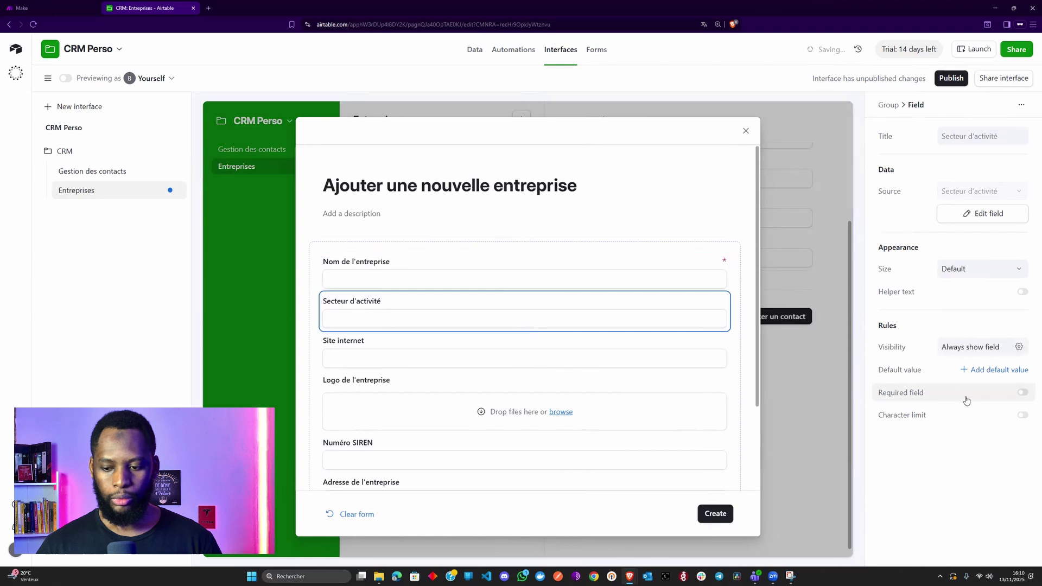
pyautogui.click(473, 346)
pyautogui.scroll(-2, 433, 400)
pyautogui.click(432, 400)
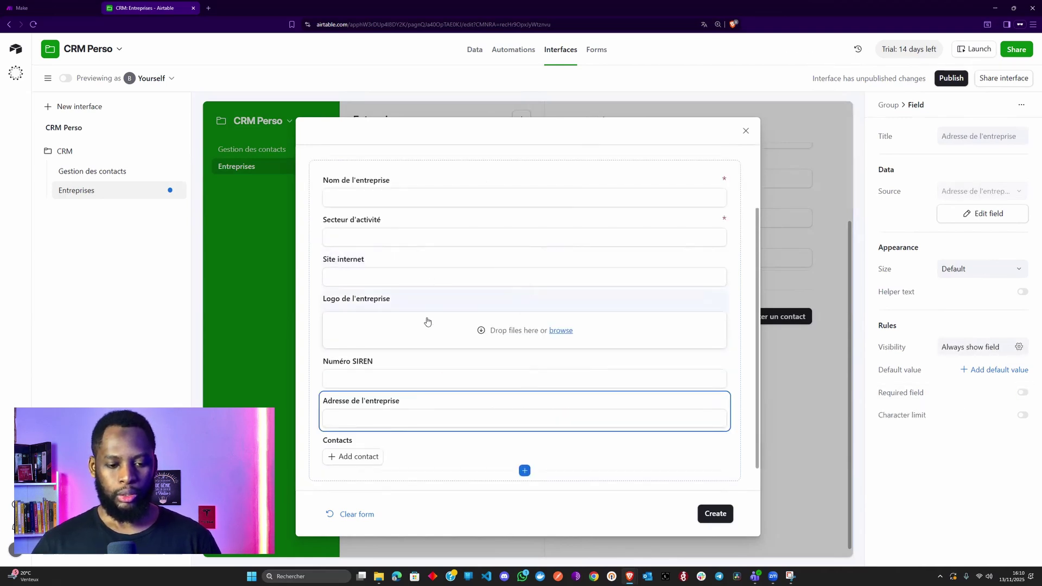
pyautogui.click(1022, 392)
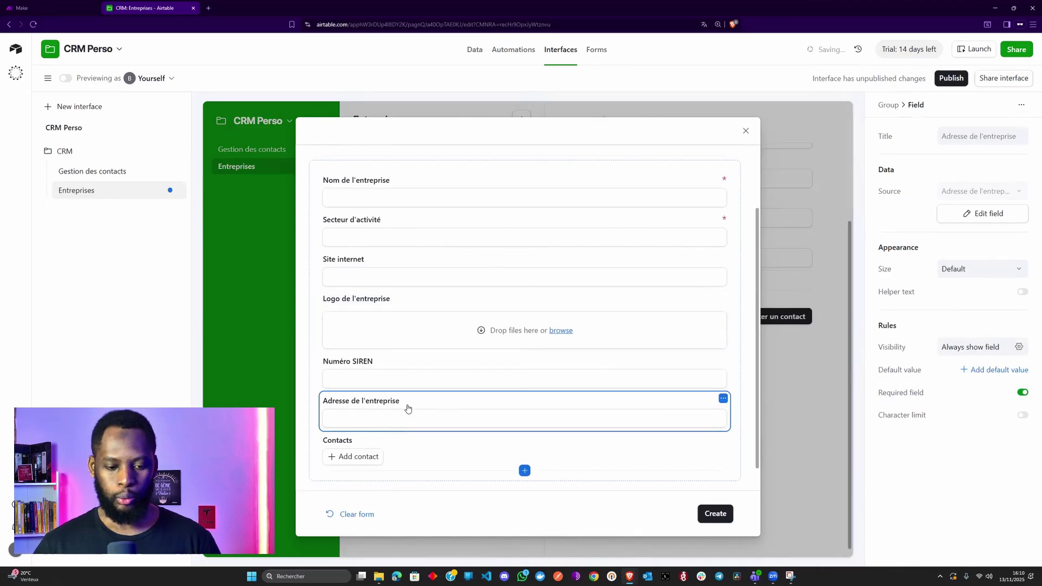
# - Pair Secteur d'activité with Nom de l'entreprise and Numéro SIREN with the address
pyautogui.scroll(2, 408, 409)
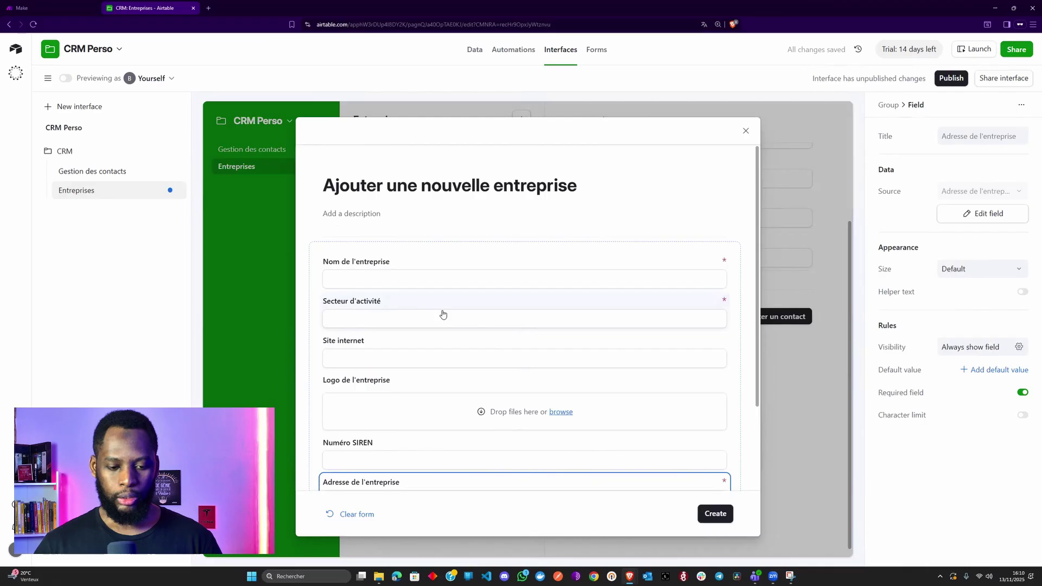
pyautogui.moveTo(443, 314); pyautogui.dragTo(706, 278)
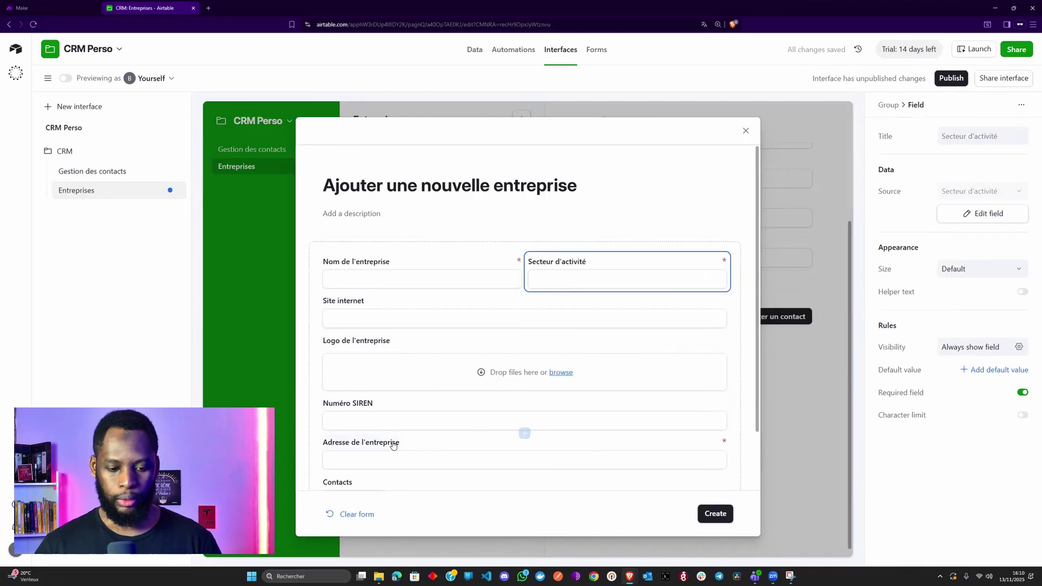
pyautogui.click(435, 440)
pyautogui.moveTo(425, 366); pyautogui.dragTo(409, 304)
pyautogui.moveTo(429, 404); pyautogui.dragTo(554, 359)
pyautogui.scroll(-1, 475, 411)
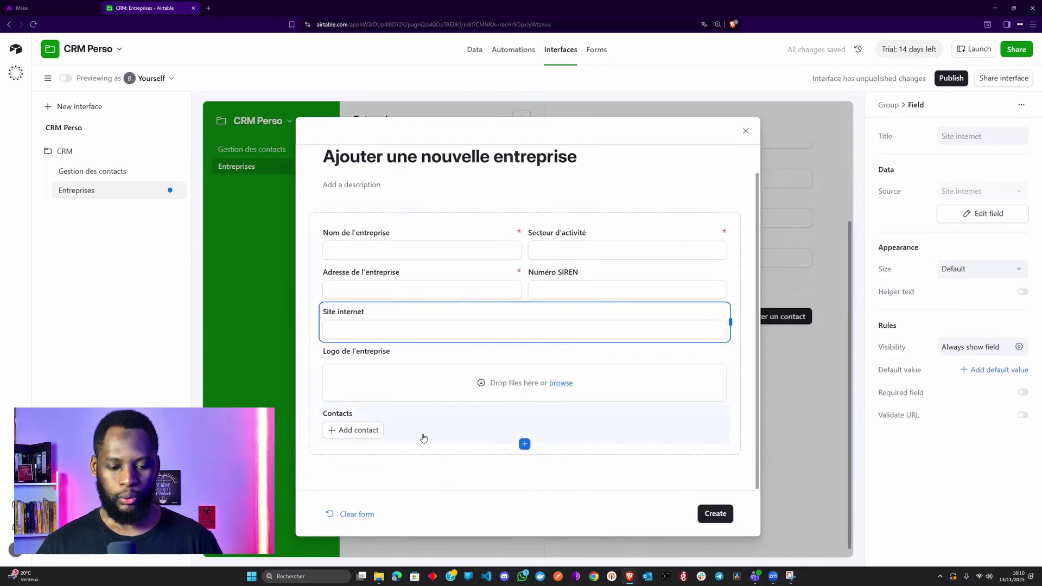
# - Set the form's submit button label to 'Ajouter l'entreprise' and close the form editor
pyautogui.press('Escape')
pyautogui.click(945, 251)
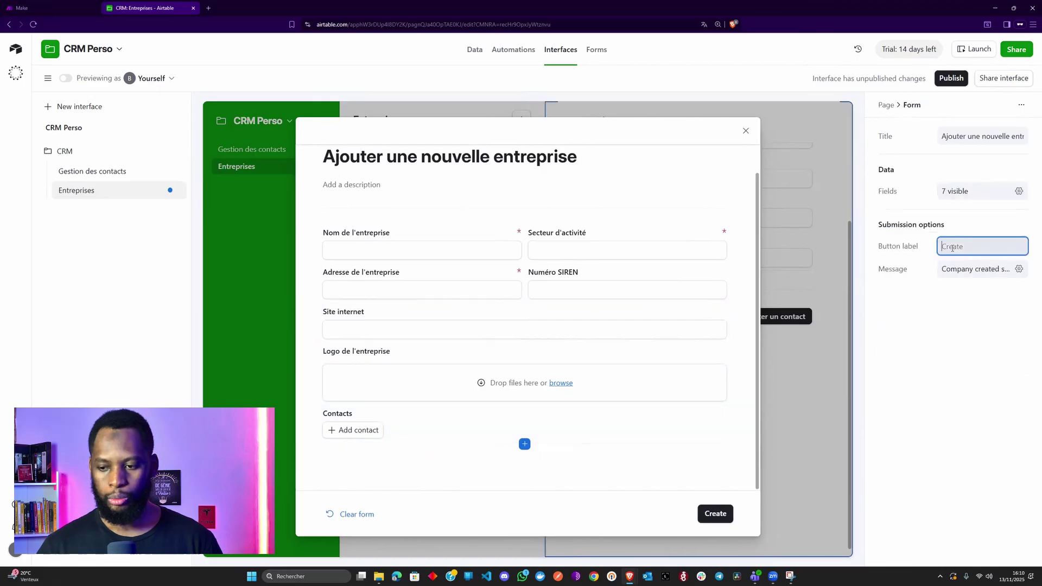
pyautogui.write('Ajouter')
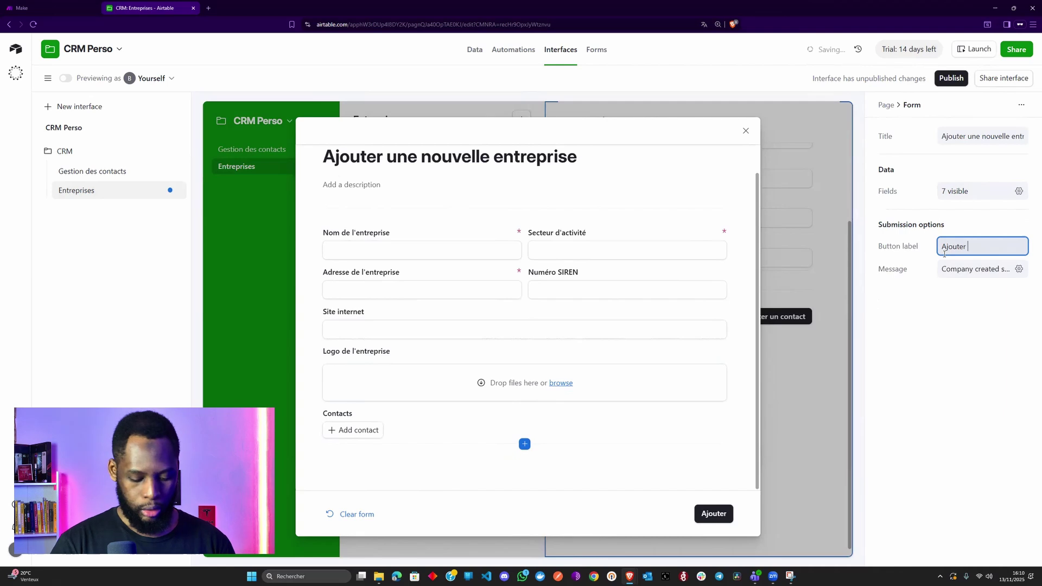
pyautogui.write(" l'entreprise")
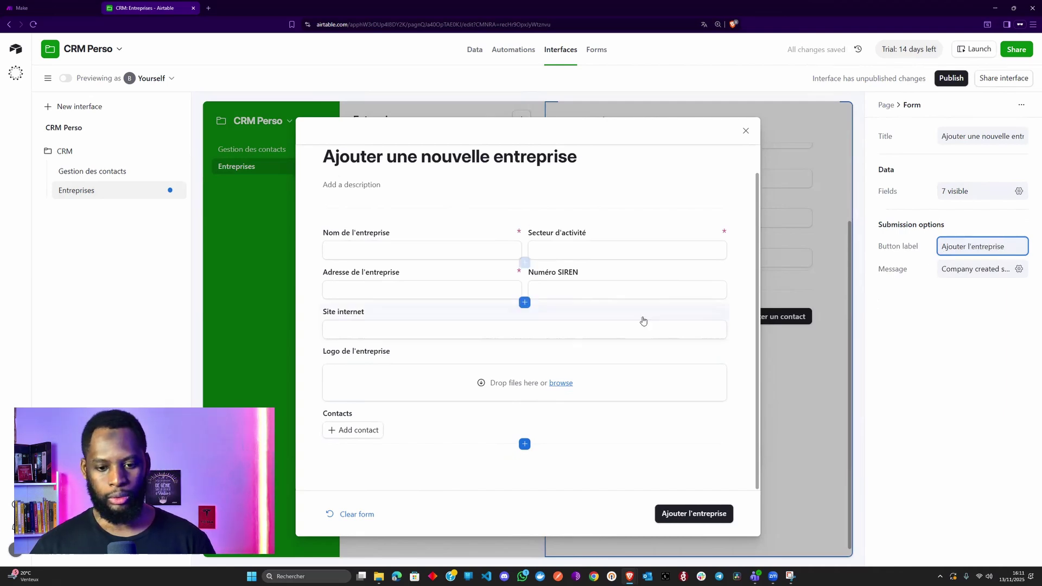
pyautogui.scroll(1, 641, 321)
pyautogui.scroll(-1, 642, 321)
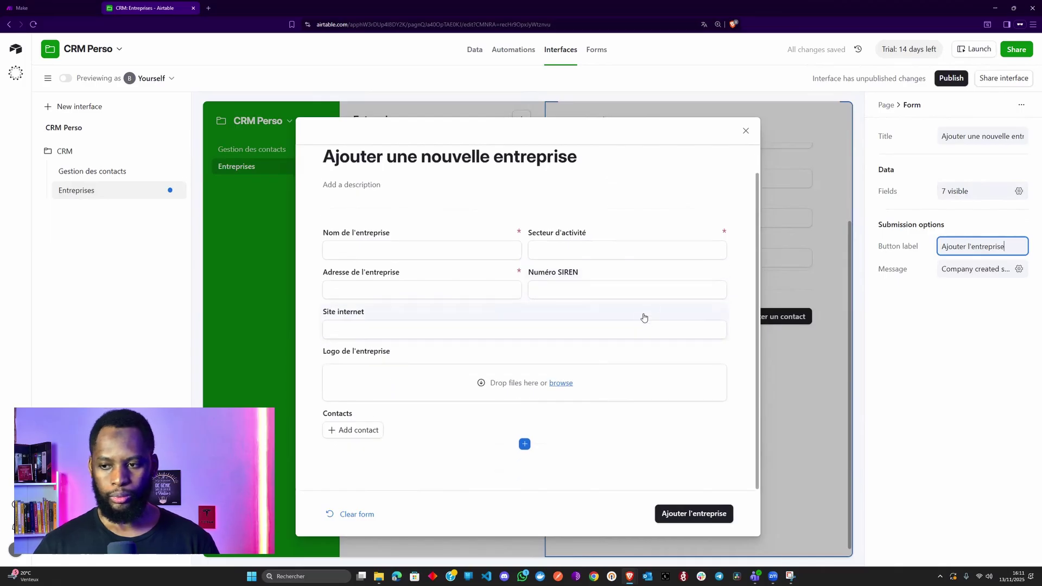
pyautogui.click(747, 134)
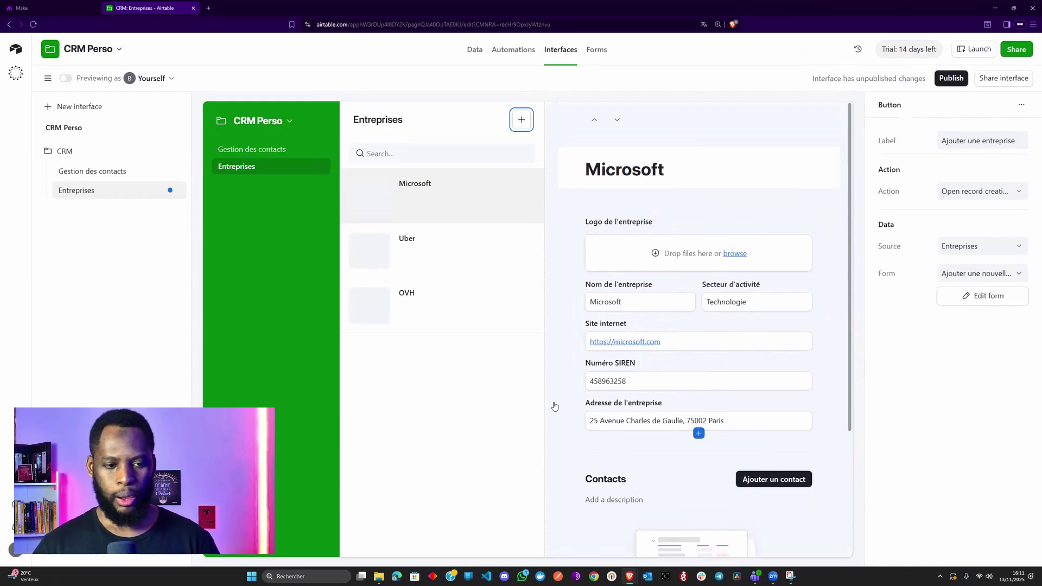
# - Publish the CRM interface and open the Gestion des contacts page
pyautogui.click(951, 78)
pyautogui.click(627, 363)
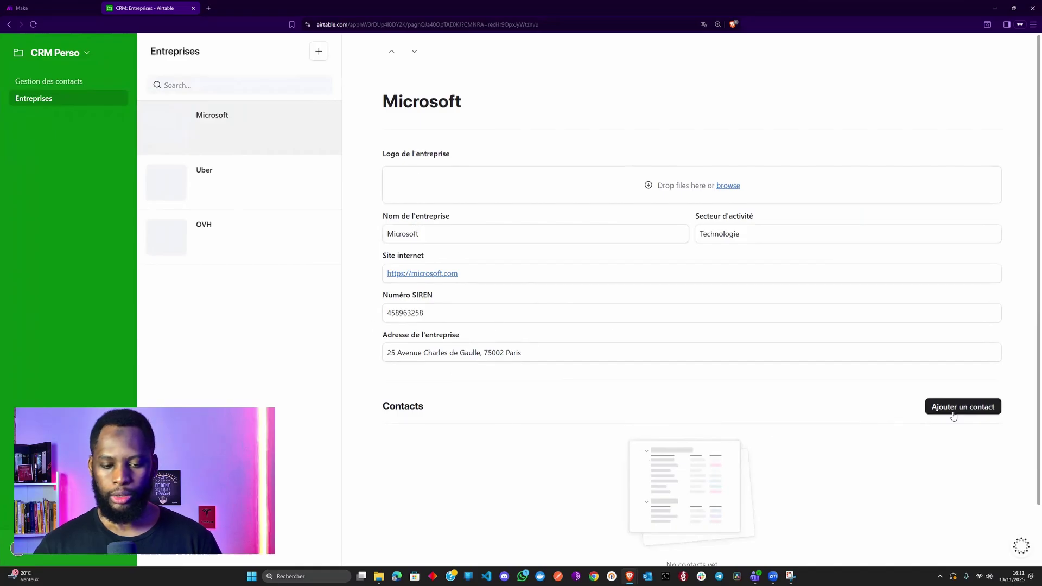
pyautogui.click(49, 84)
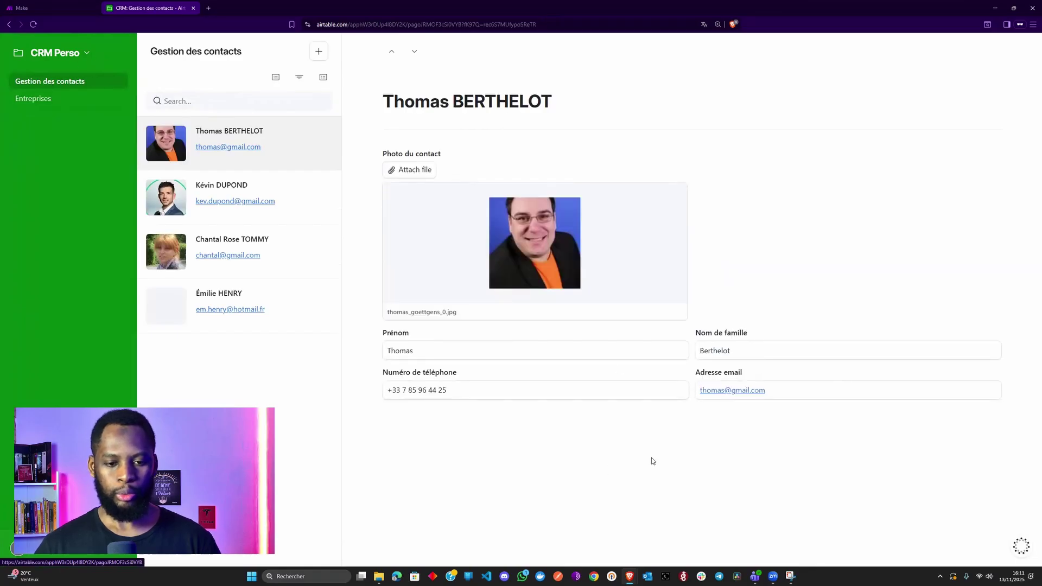
# - Return to the page editor through the CRM Perso menu's Edit pages
pyautogui.click(78, 53)
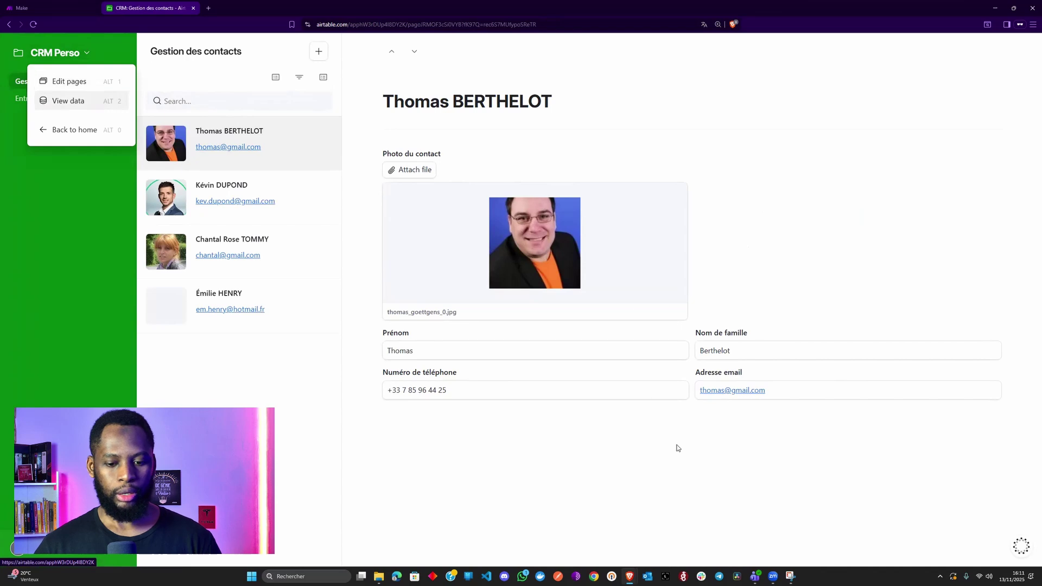
pyautogui.click(673, 448)
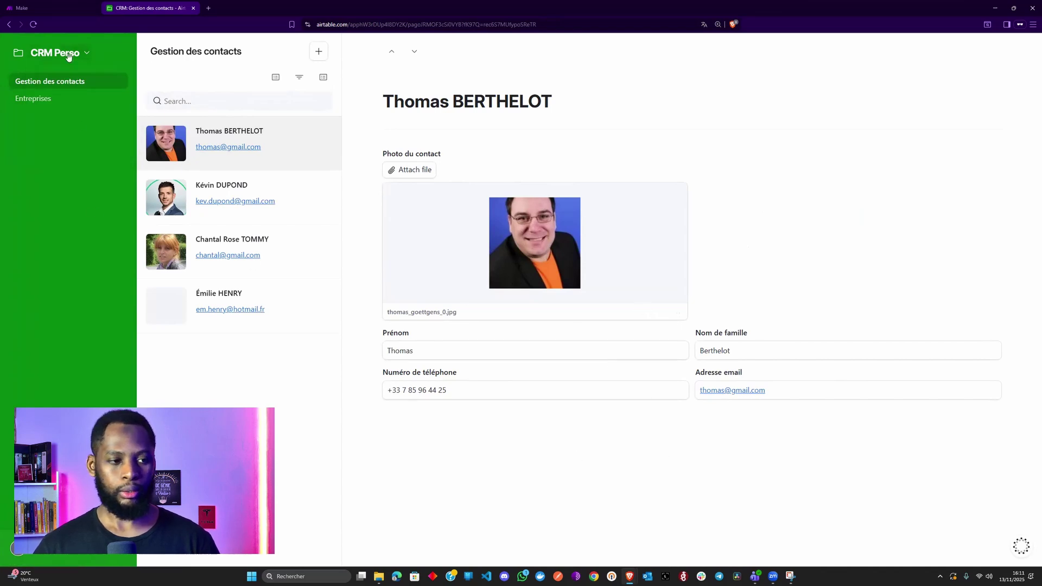
pyautogui.click(69, 54)
pyautogui.click(71, 81)
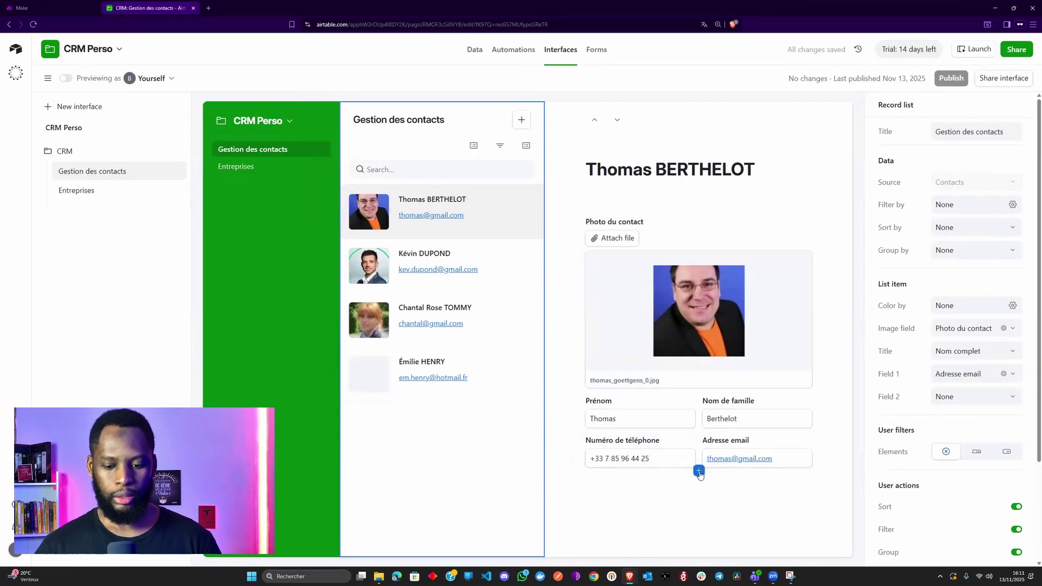
# - Add the Entreprise and Intitulé du poste fields to the contact record
pyautogui.click(699, 470)
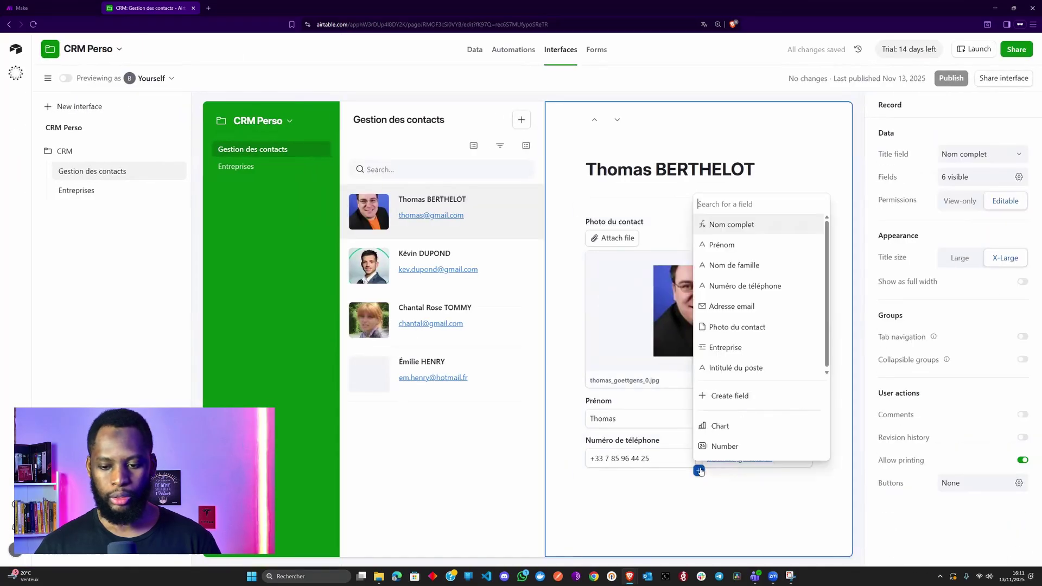
pyautogui.click(734, 348)
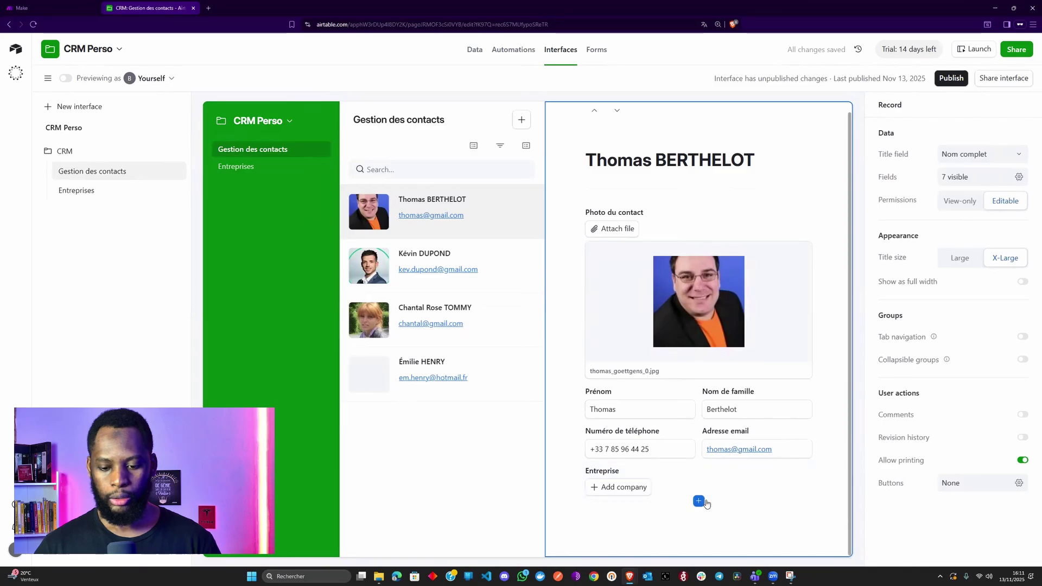
pyautogui.click(698, 501)
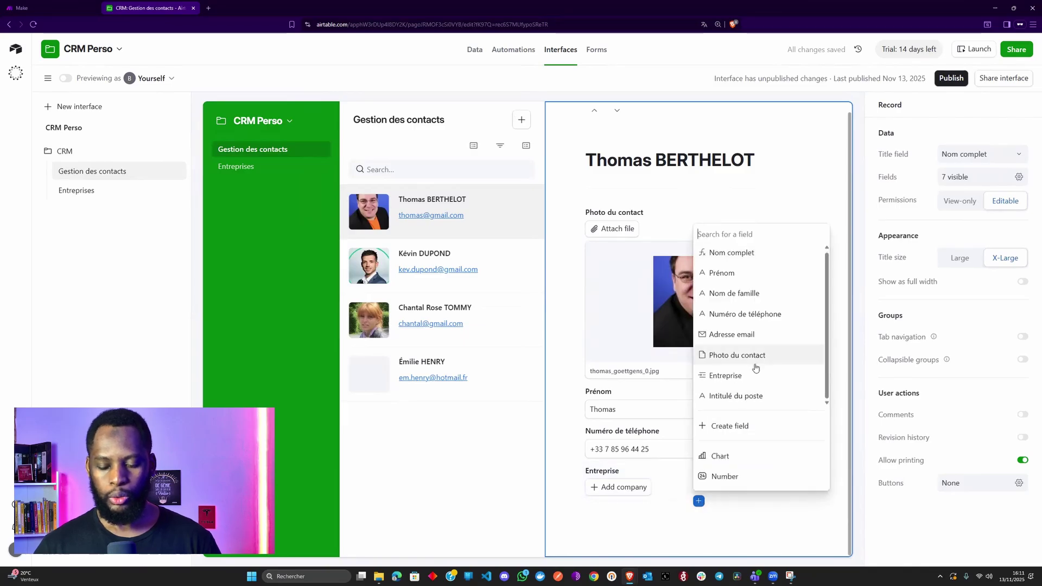
pyautogui.click(740, 396)
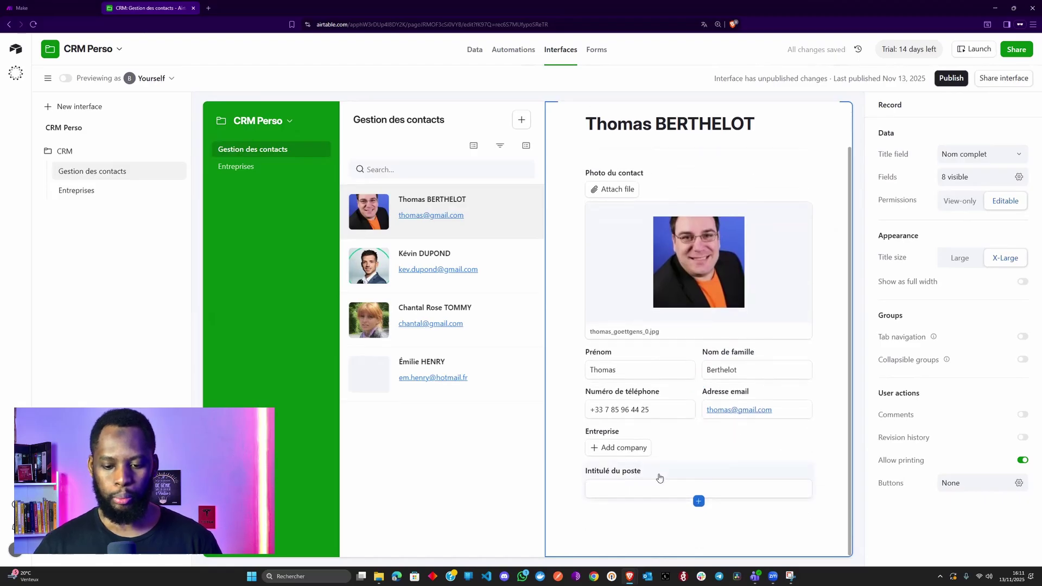
# - Group Entreprise and Intitulé du poste under a shaded 'Entreprise du contact' group
pyautogui.moveTo(699, 501)
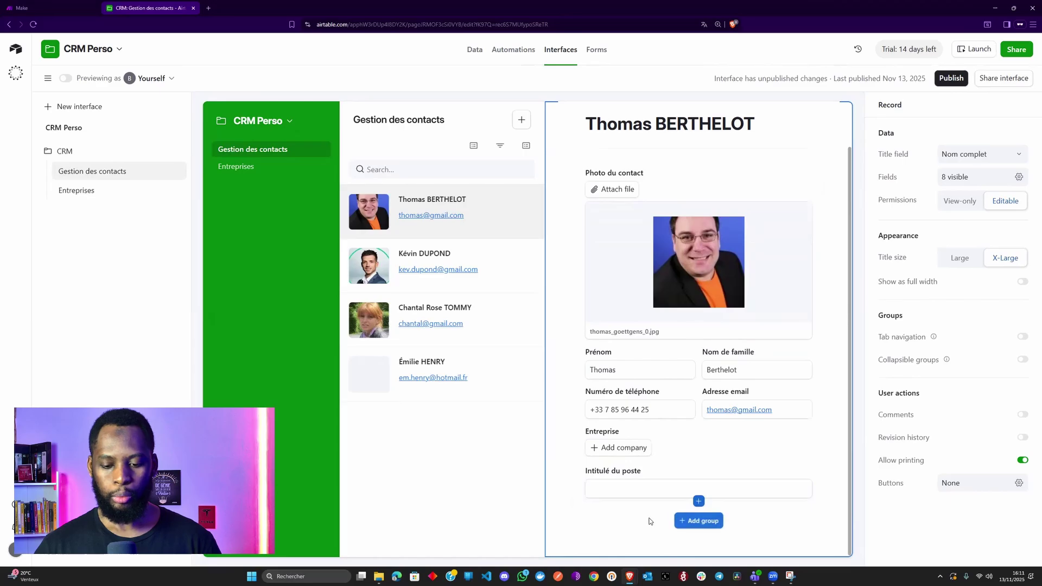
pyautogui.click(703, 522)
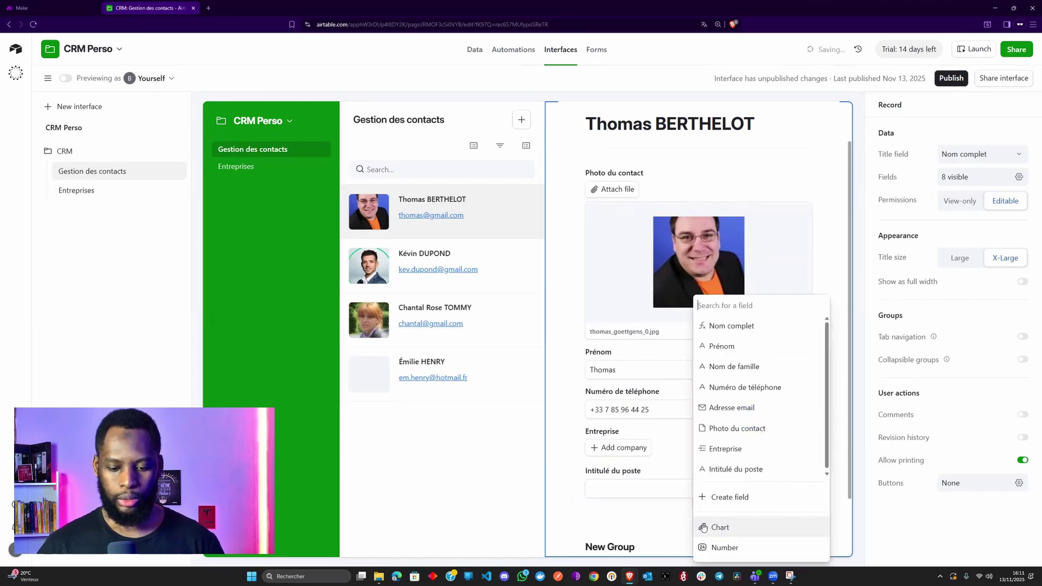
pyautogui.click(621, 477)
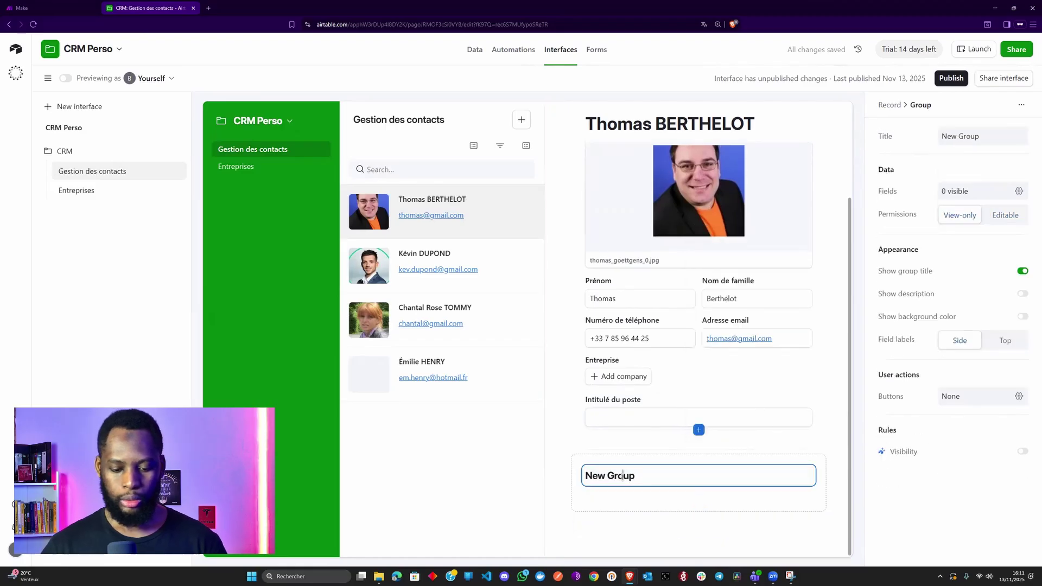
pyautogui.hotkey('ctrl', 'a')
pyautogui.write('Entreprise du contact')
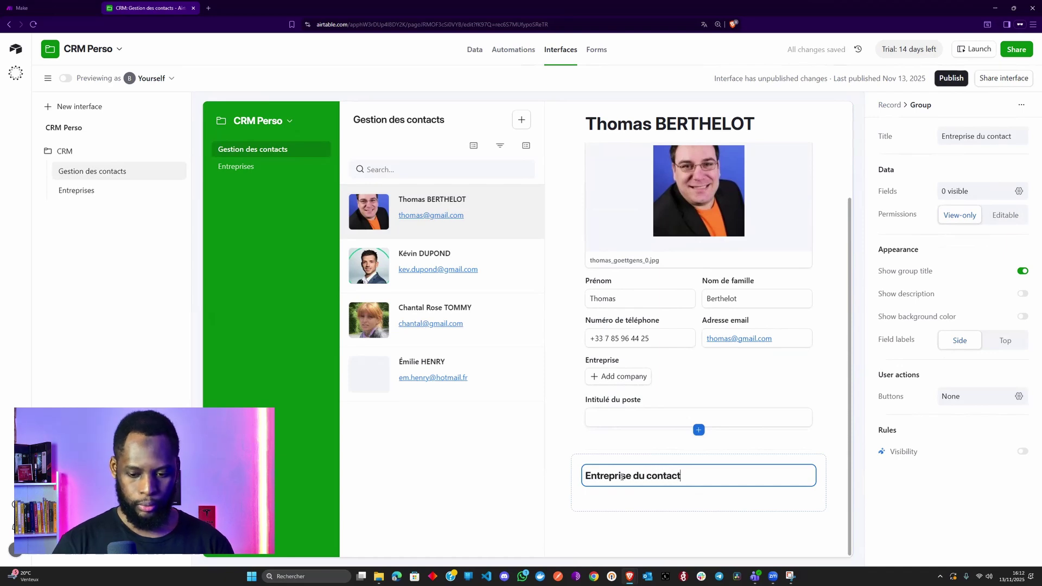
pyautogui.moveTo(629, 419); pyautogui.dragTo(632, 492)
pyautogui.moveTo(652, 412); pyautogui.dragTo(623, 486)
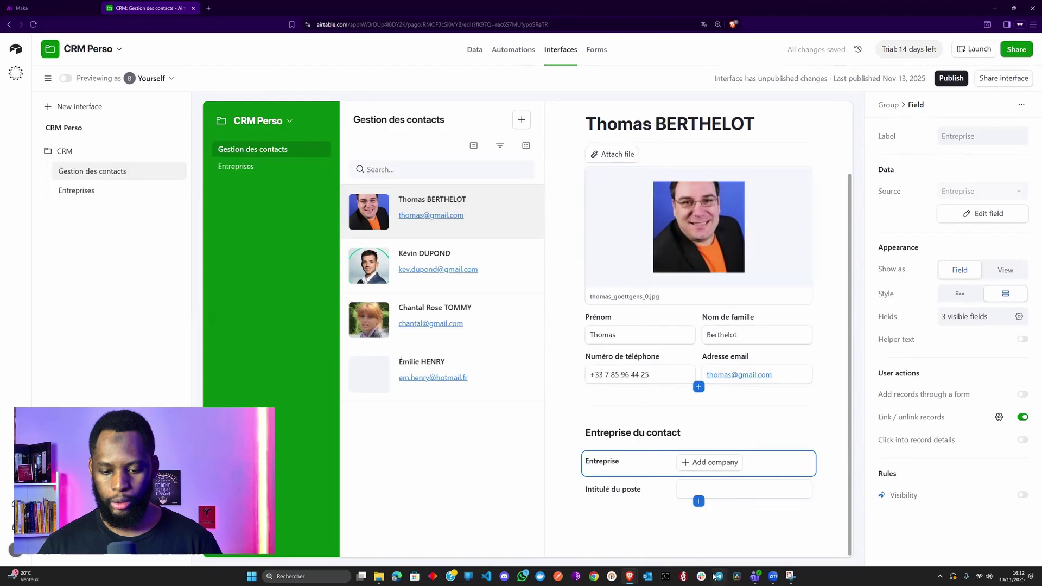
pyautogui.click(601, 428)
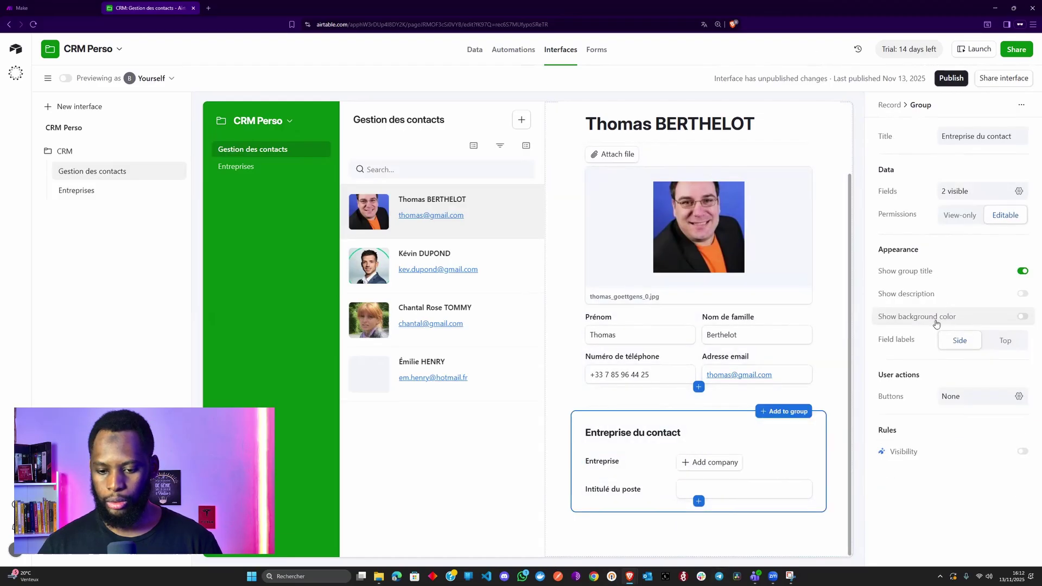
pyautogui.click(926, 319)
# - Turn on 'Add records through a form' for the Entreprise field and preview the new-company form
pyautogui.click(565, 406)
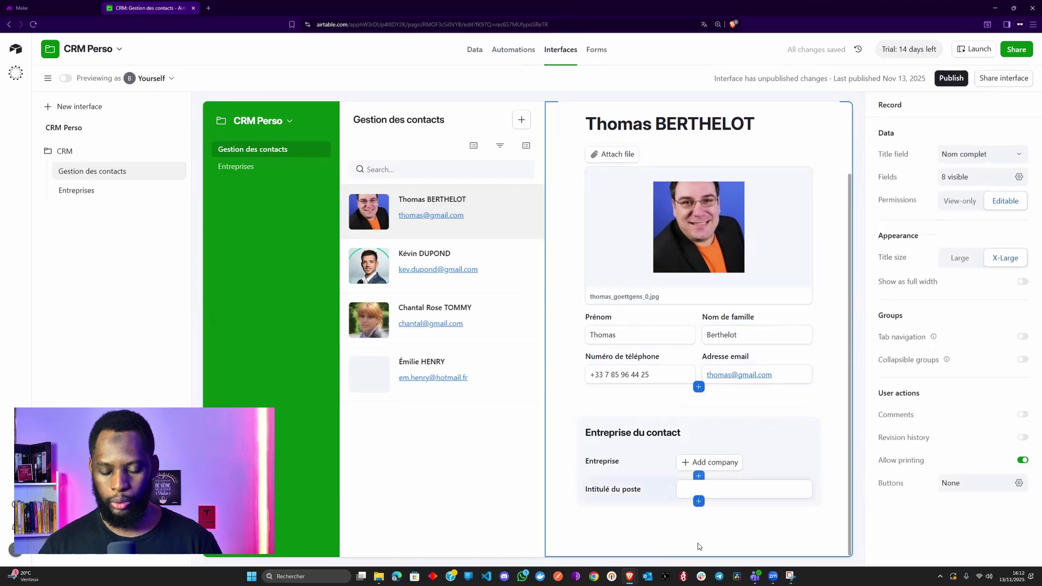
pyautogui.scroll(2, 779, 470)
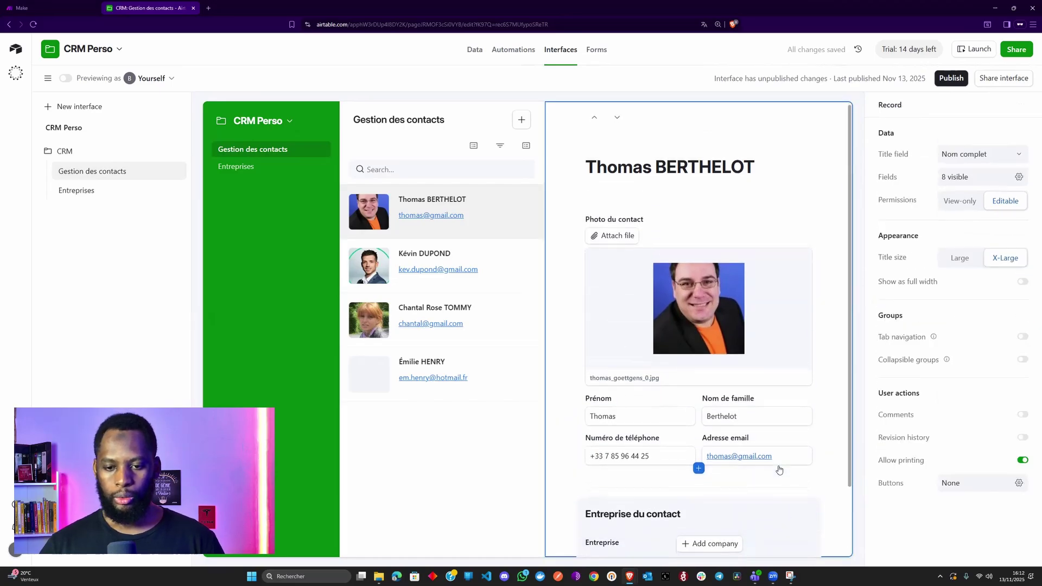
pyautogui.scroll(-2, 779, 470)
pyautogui.click(726, 465)
pyautogui.click(711, 465)
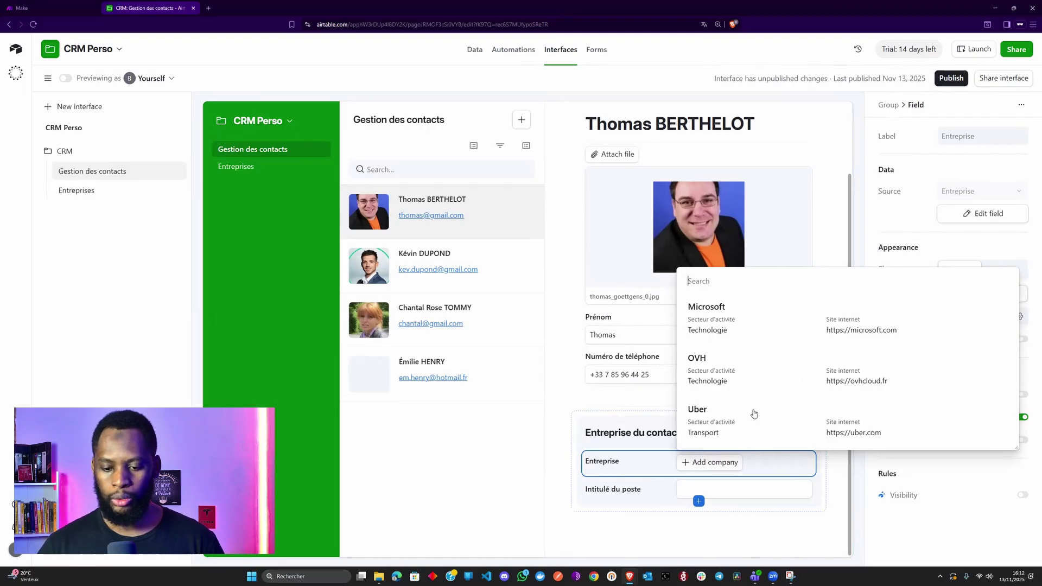
pyautogui.click(646, 466)
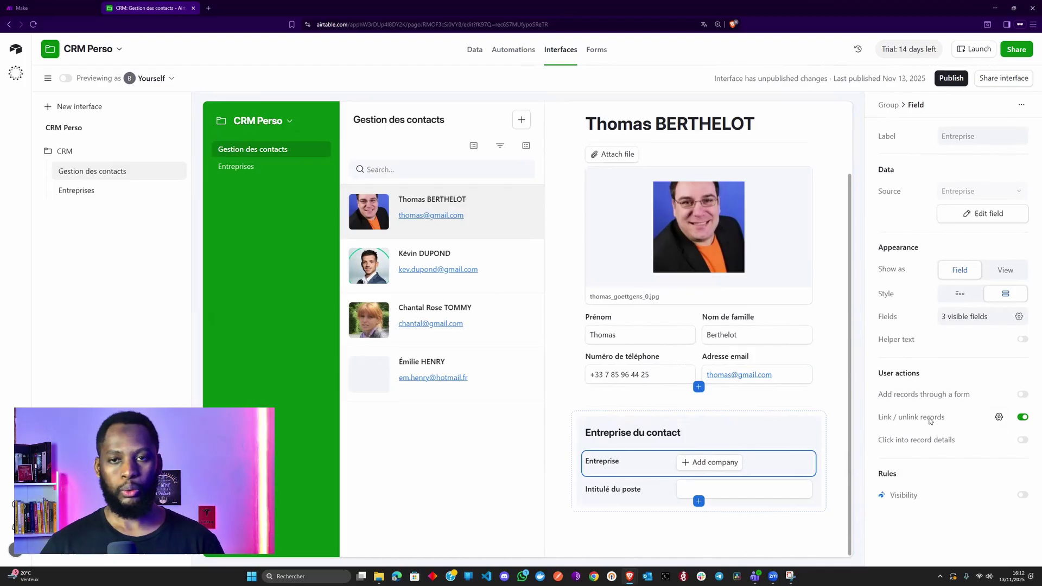
pyautogui.click(989, 397)
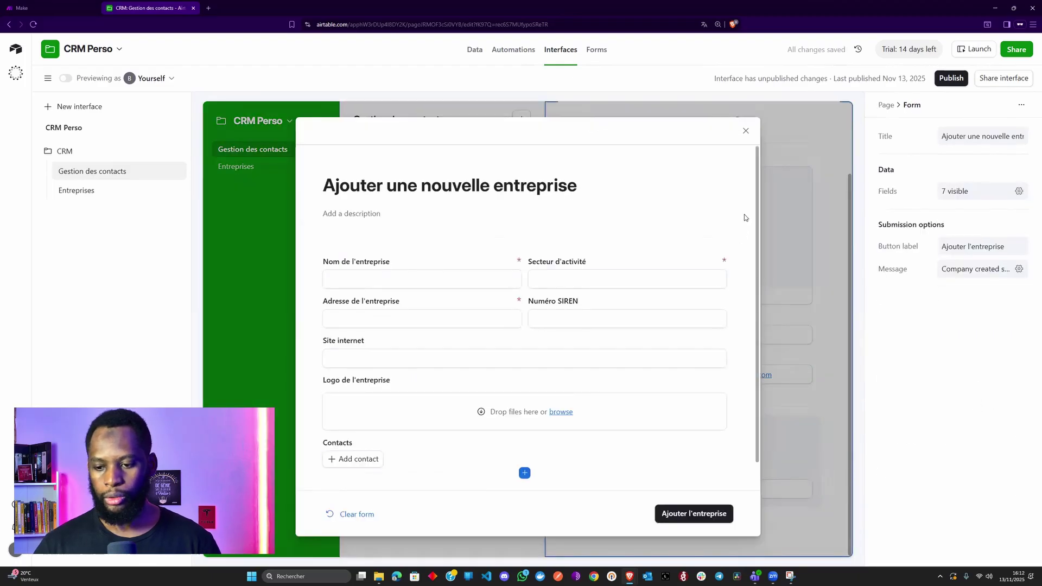
pyautogui.click(745, 131)
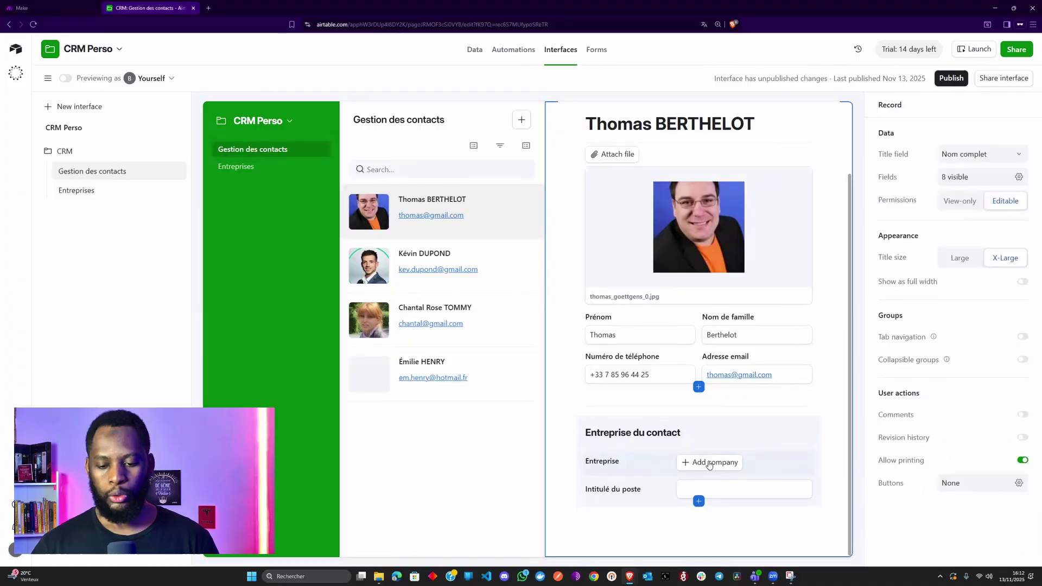
# - Test the Entreprise picker's new-company form with the contact prefilled, then close it
pyautogui.click(709, 465)
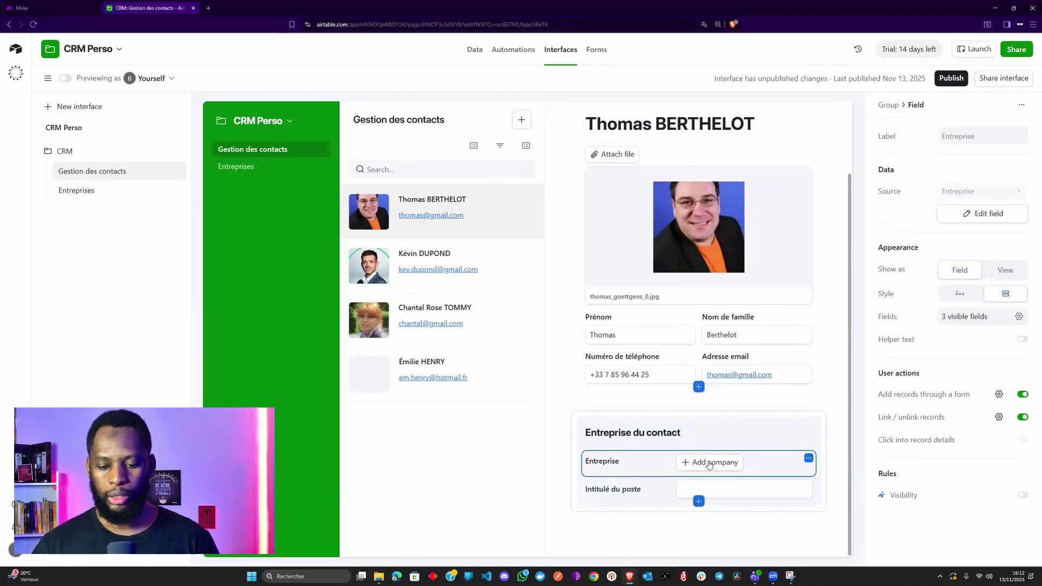
pyautogui.click(709, 463)
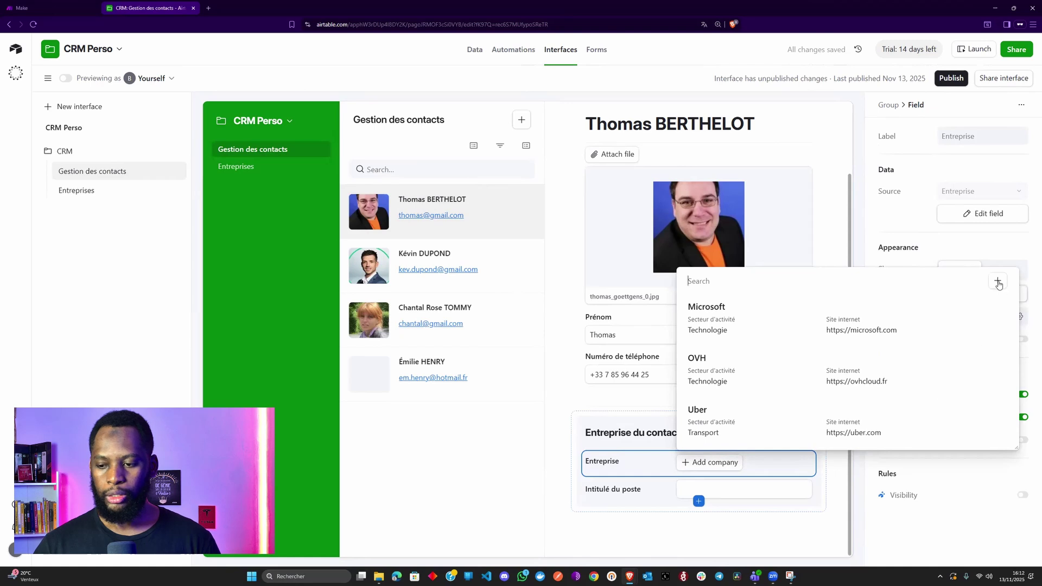
pyautogui.click(999, 282)
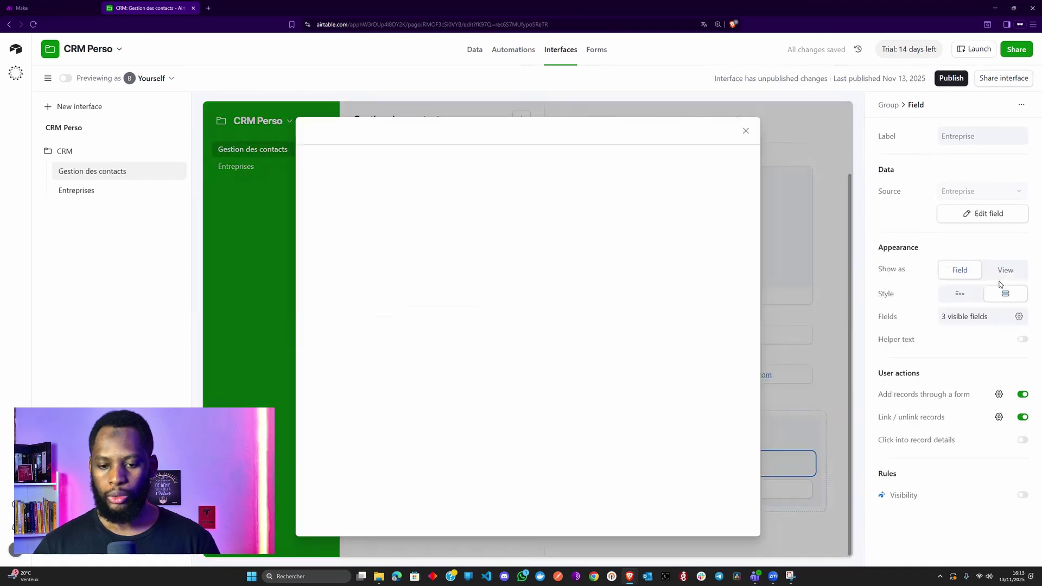
pyautogui.scroll(-1, 561, 335)
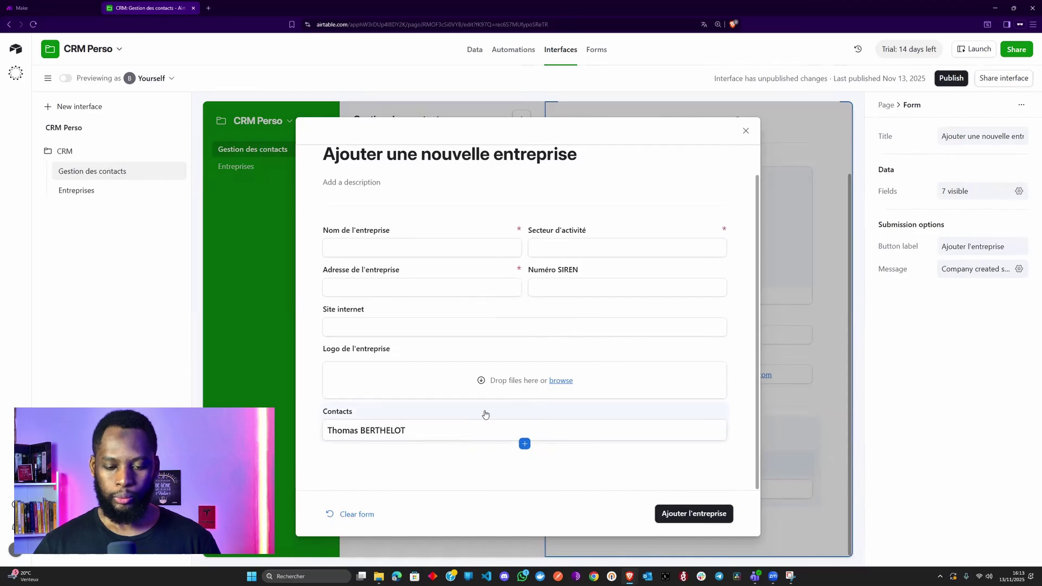
pyautogui.click(744, 132)
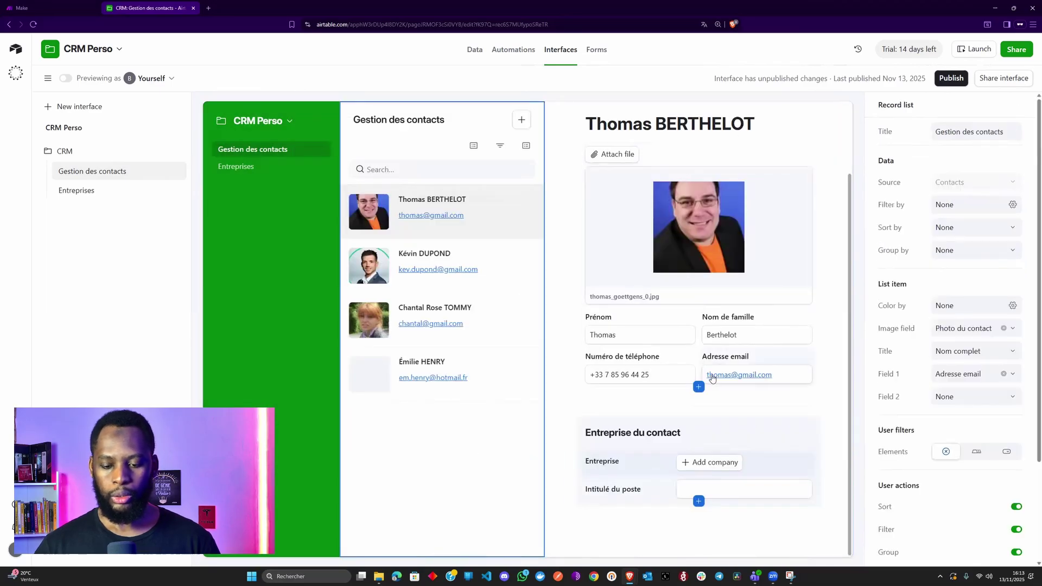
# - Select the record detail element and bring up the Publish interfaces dialog
pyautogui.click(700, 466)
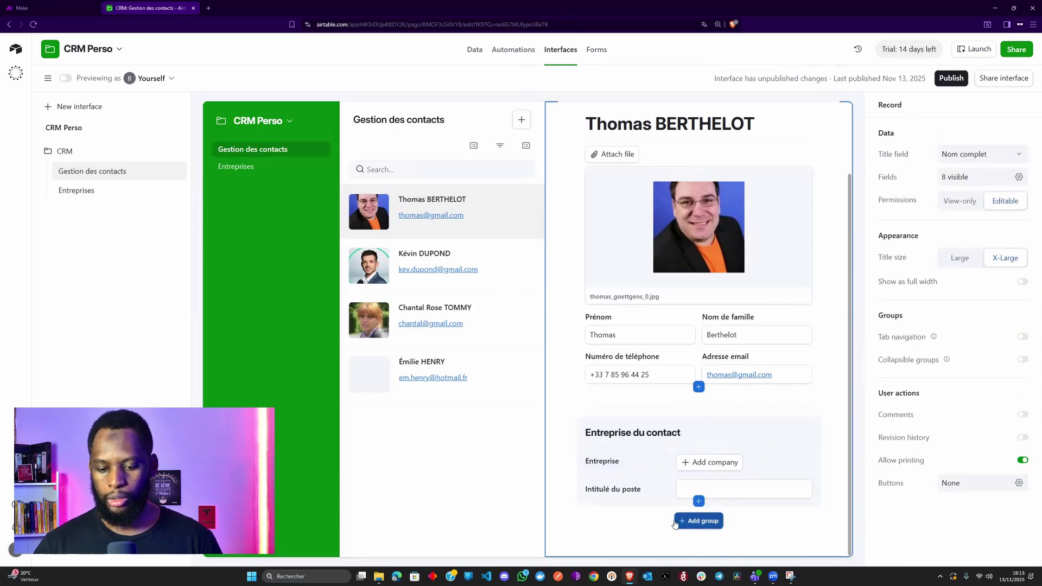
pyautogui.scroll(2, 604, 491)
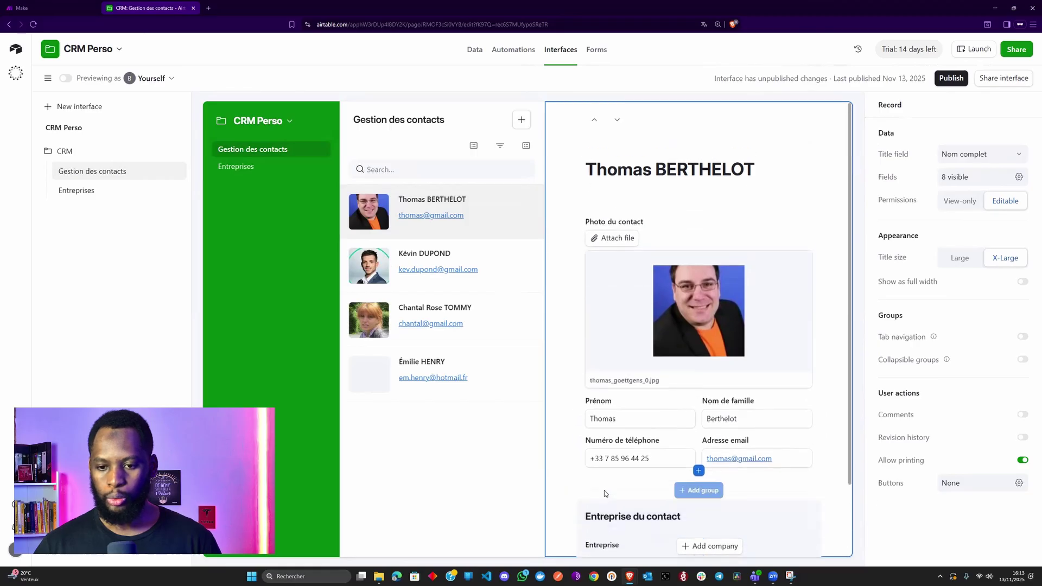
pyautogui.click(944, 80)
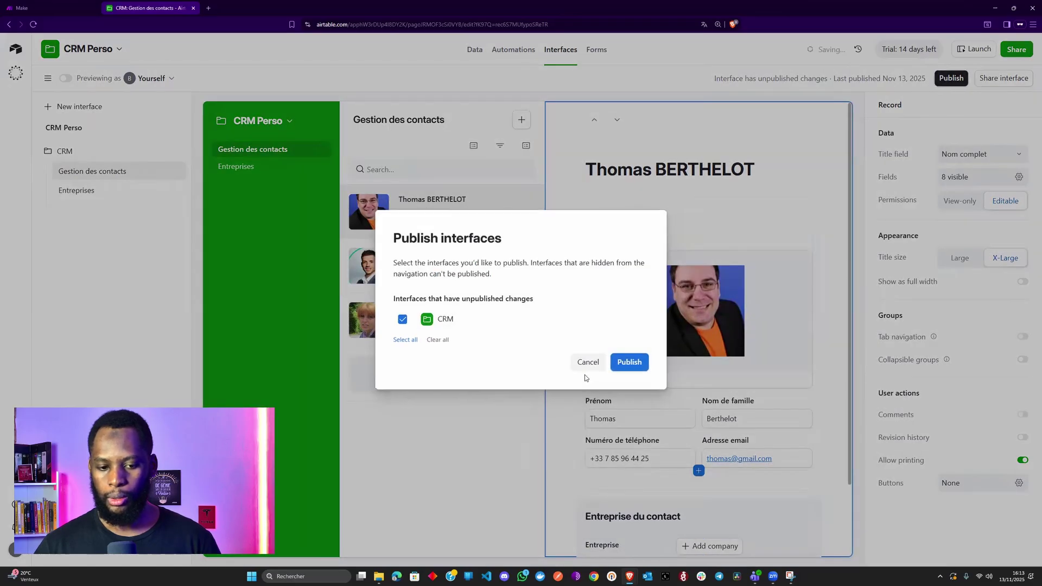
# - Publish the interface and link OVH as the first contact's company
pyautogui.click(638, 364)
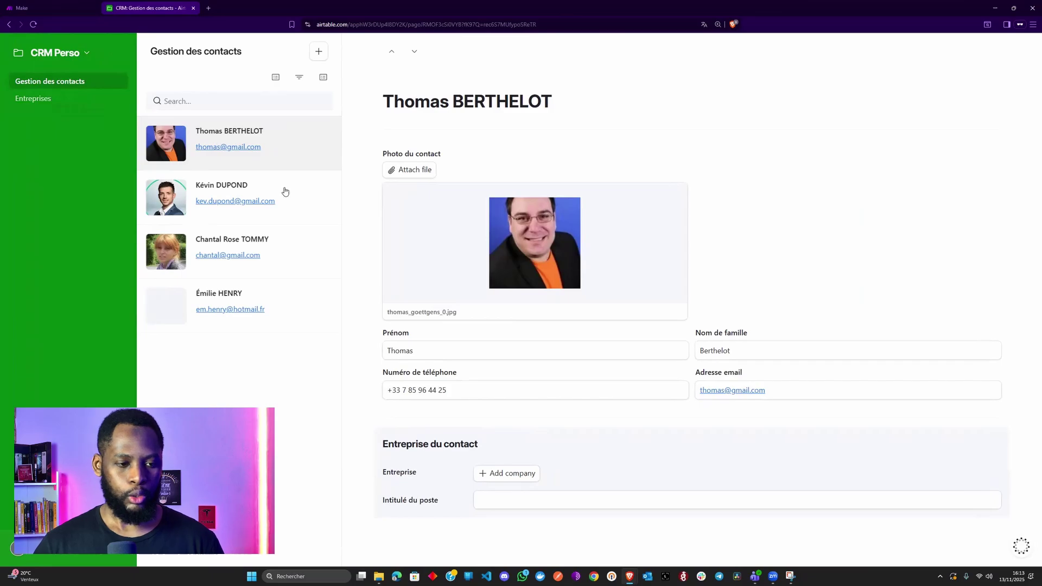
pyautogui.click(285, 191)
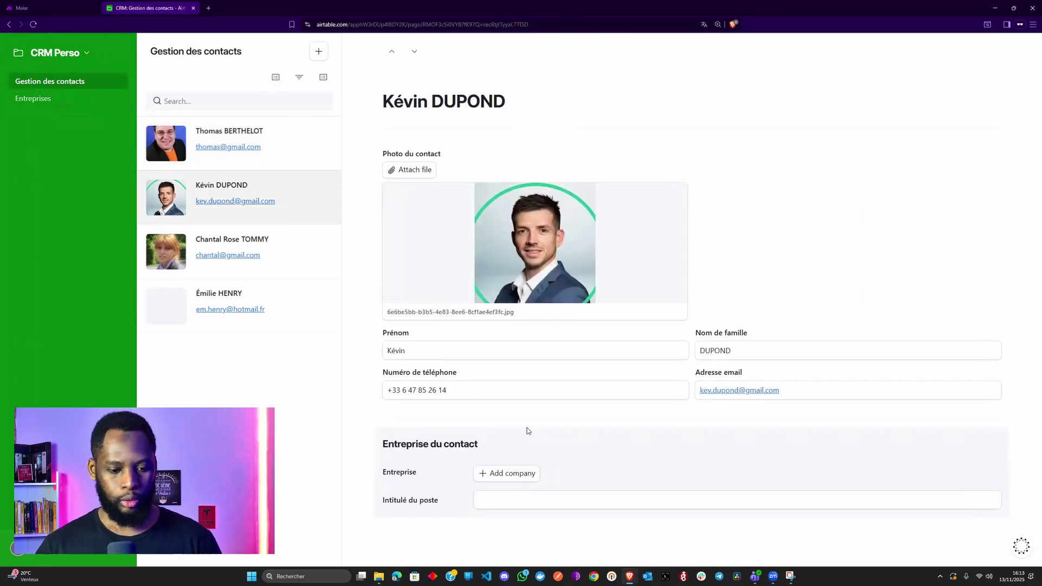
pyautogui.click(494, 475)
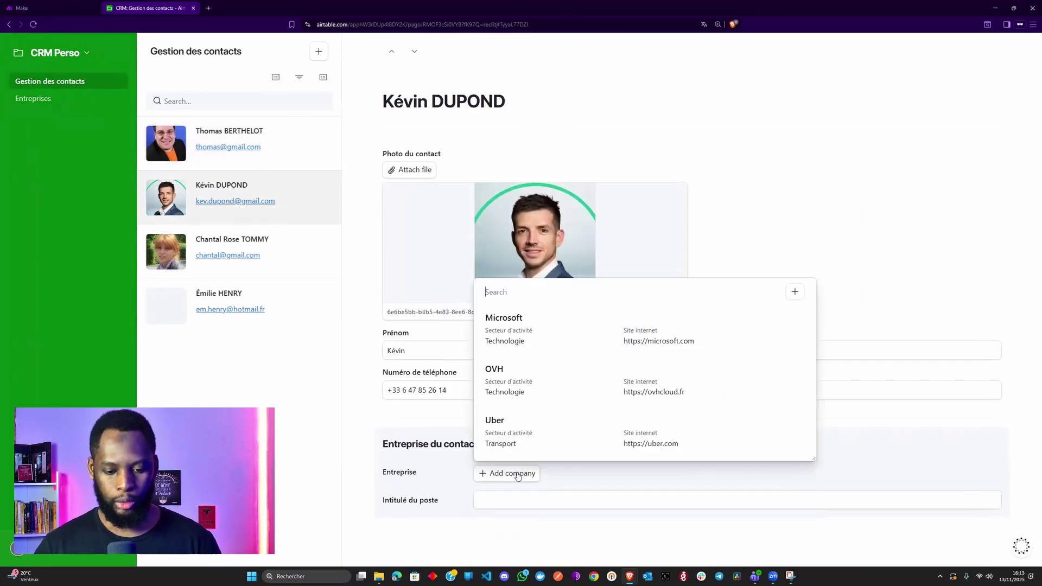
pyautogui.click(547, 387)
# - Set that contact's job title to 'Assistant commercial'
pyautogui.click(527, 530)
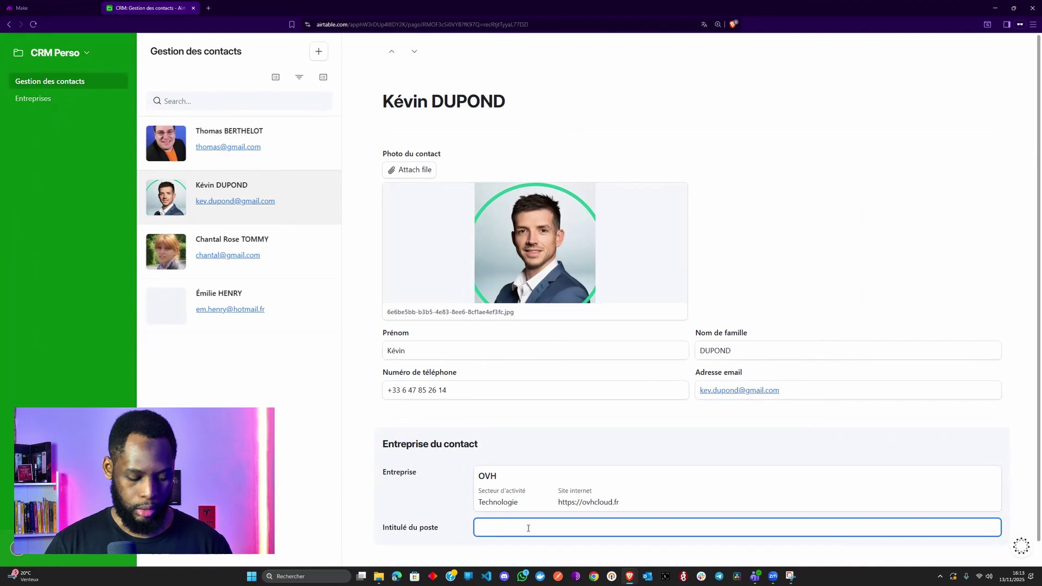
pyautogui.write('Assistant commerc')
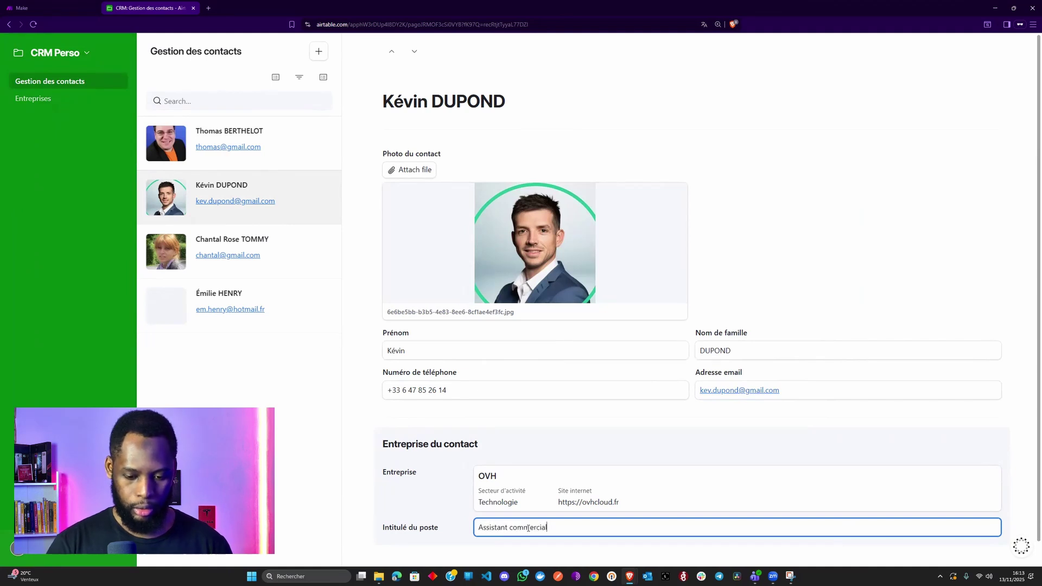
pyautogui.write('ial')
pyautogui.click(487, 437)
pyautogui.scroll(-1, 487, 440)
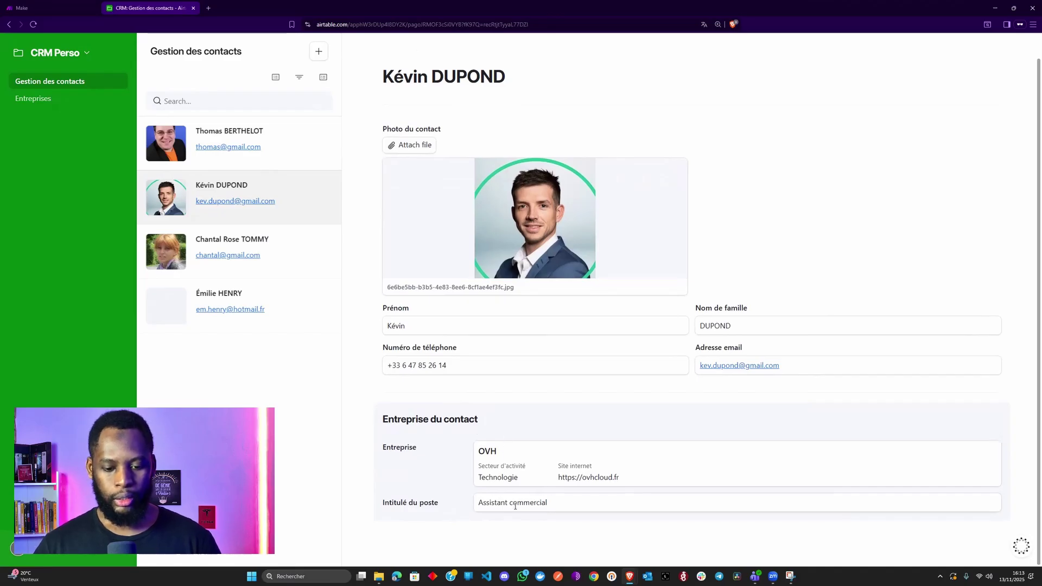
# - From another contact's Entreprise picker, start a new company named Chantal Beauty
pyautogui.click(281, 255)
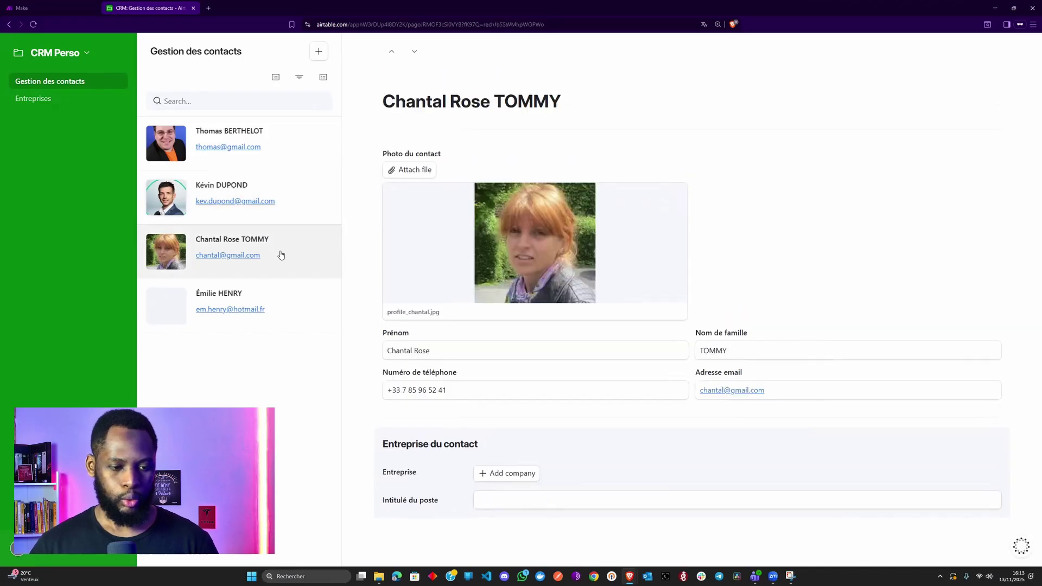
pyautogui.click(516, 474)
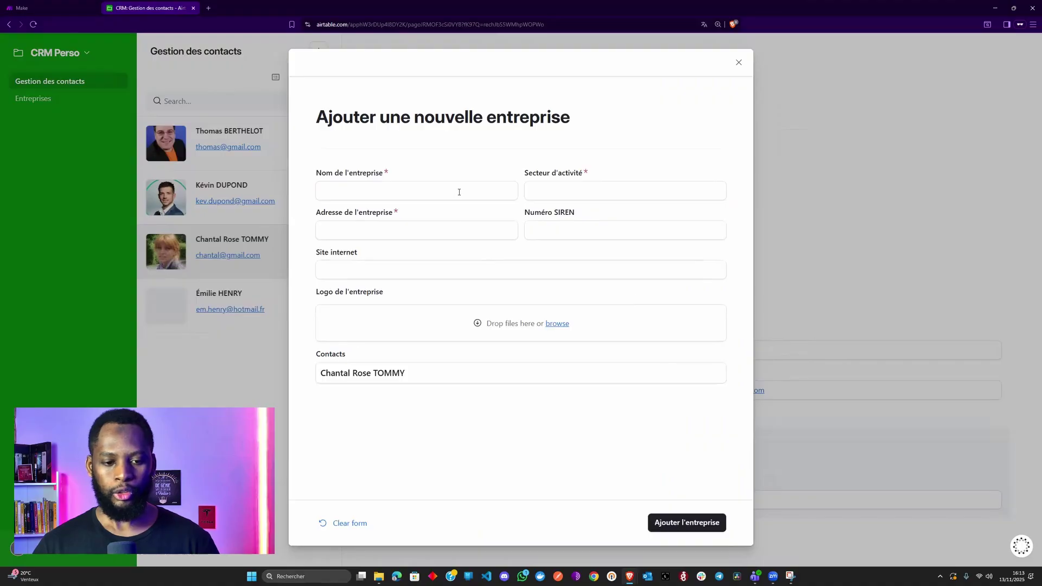
pyautogui.click(459, 191)
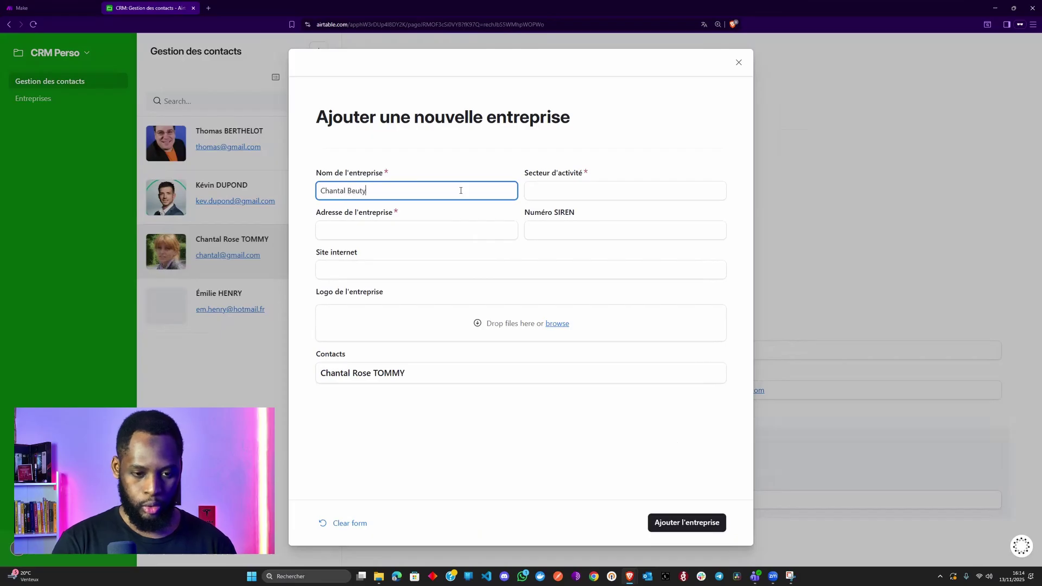
pyautogui.write('a')
pyautogui.press('Tab')
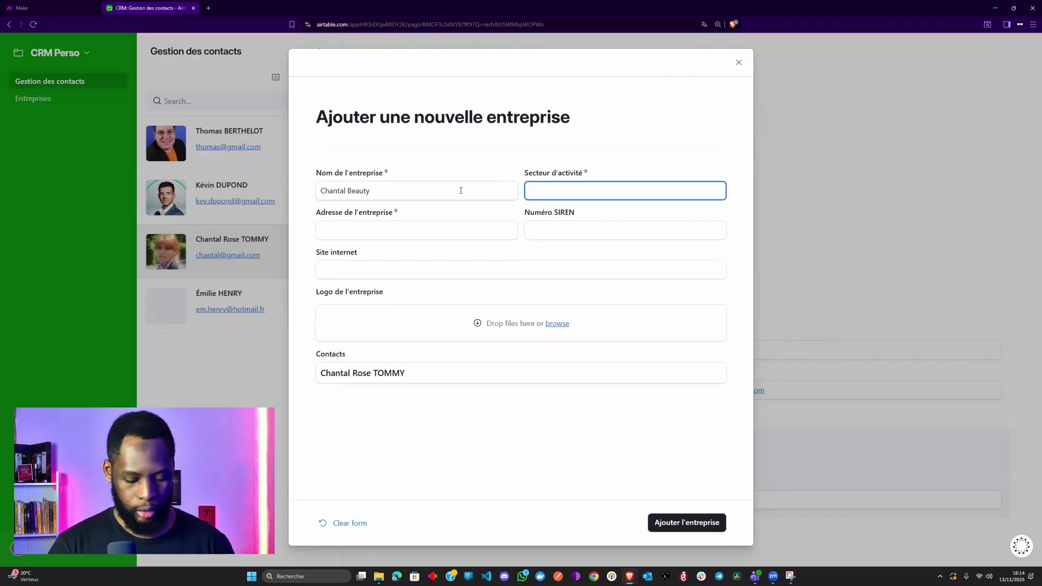
pyautogui.press('Tab')
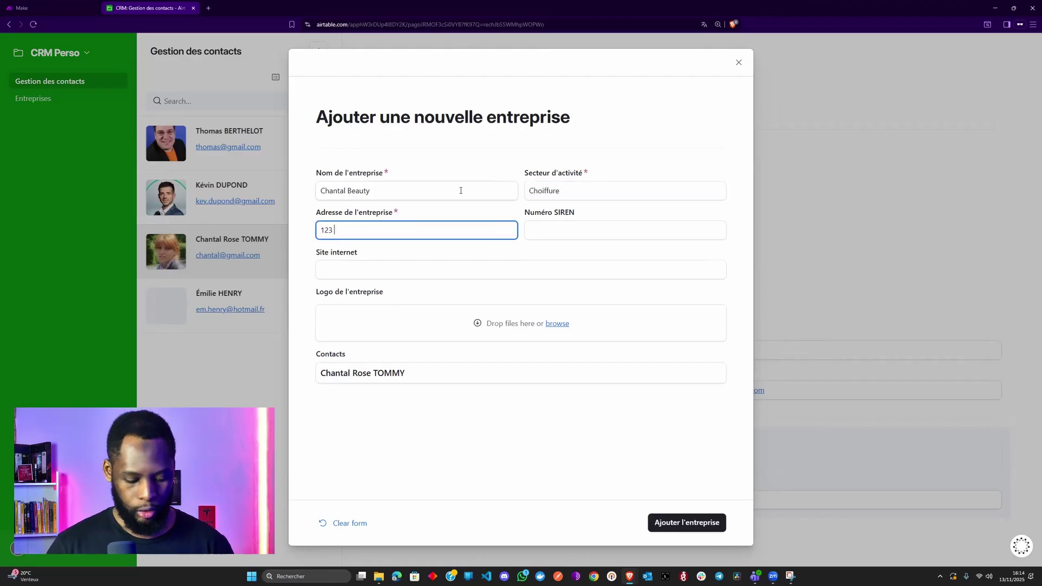
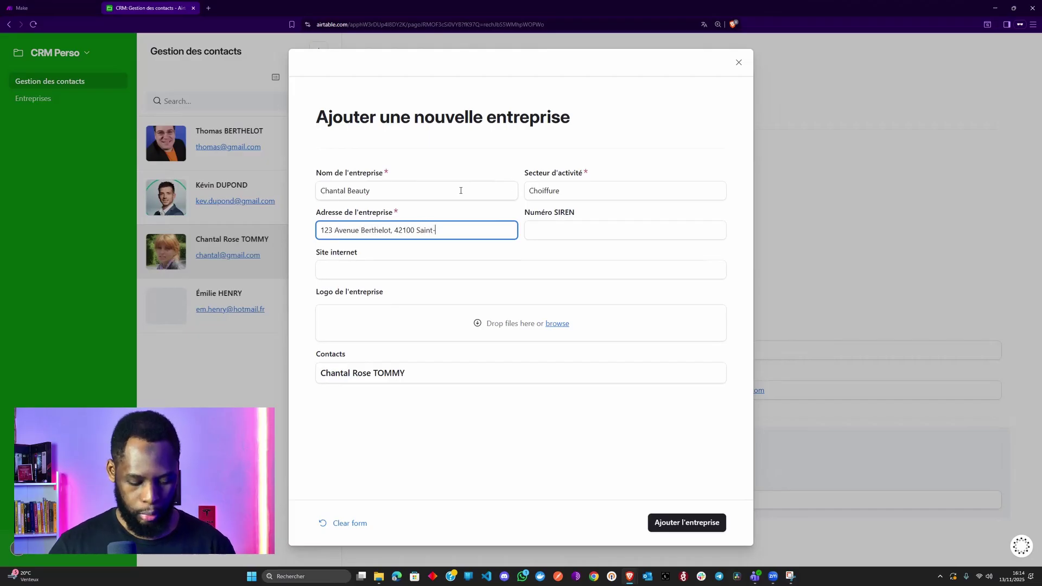
pyautogui.press('Tab')
pyautogui.write('789')
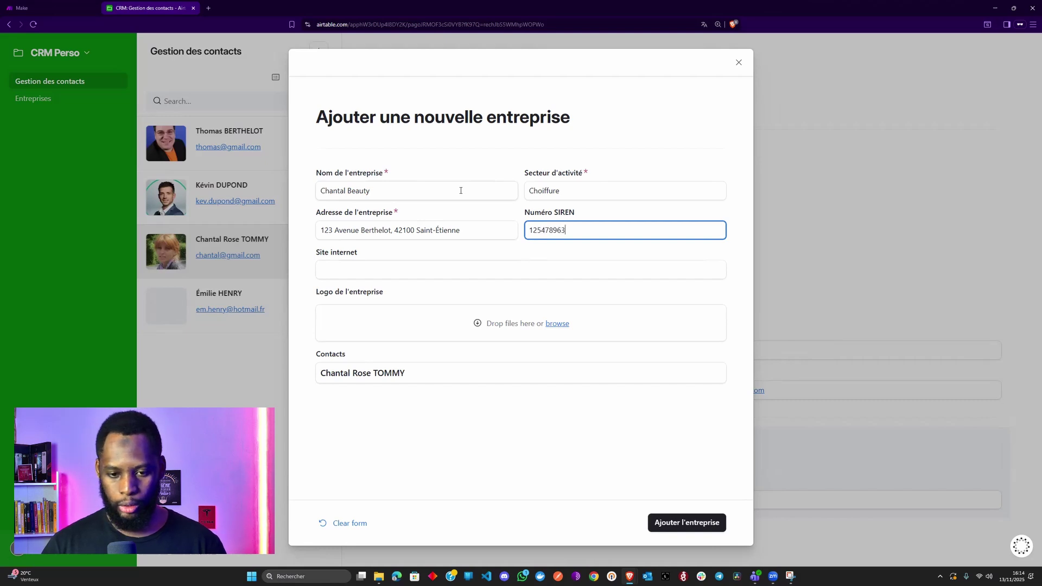
pyautogui.click(409, 270)
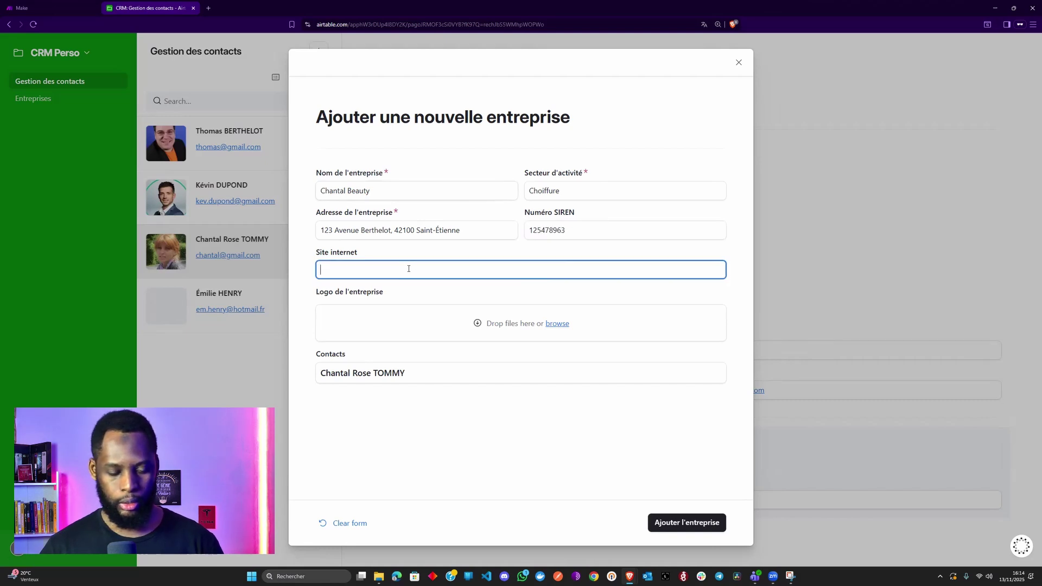
pyautogui.write('http')
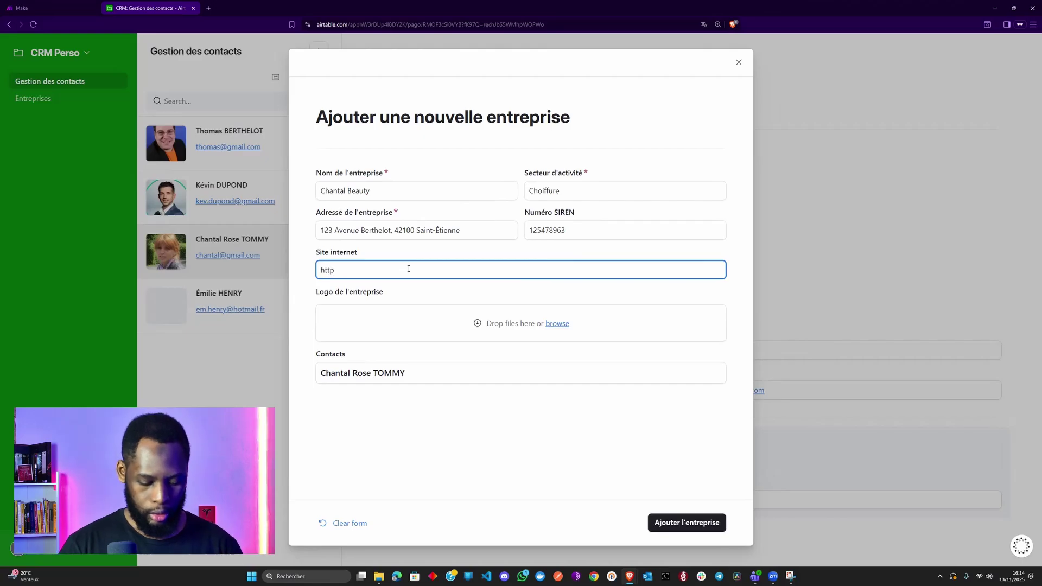
pyautogui.write('s://chantal')
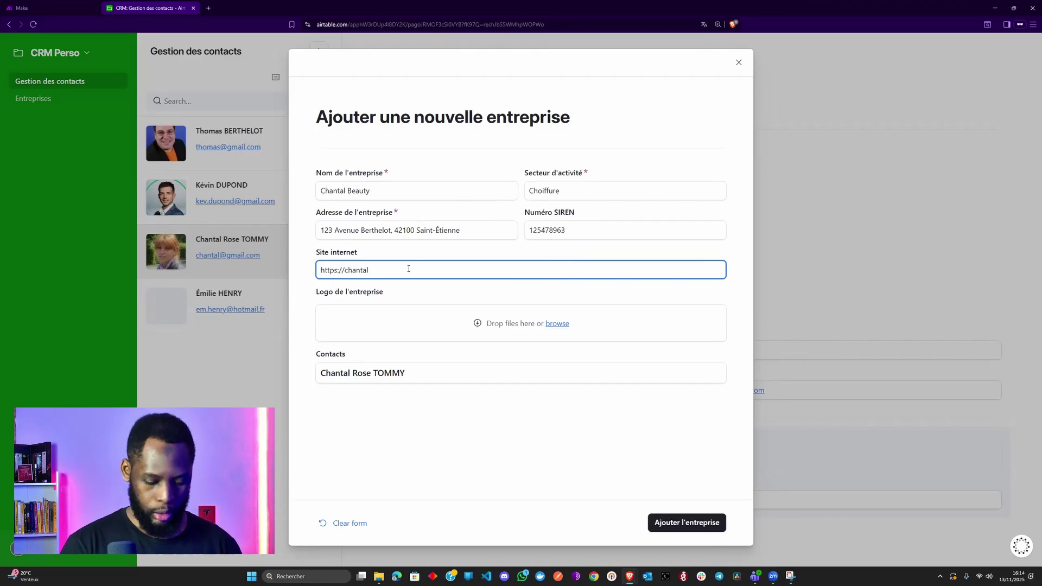
pyautogui.write('-beauty.fr')
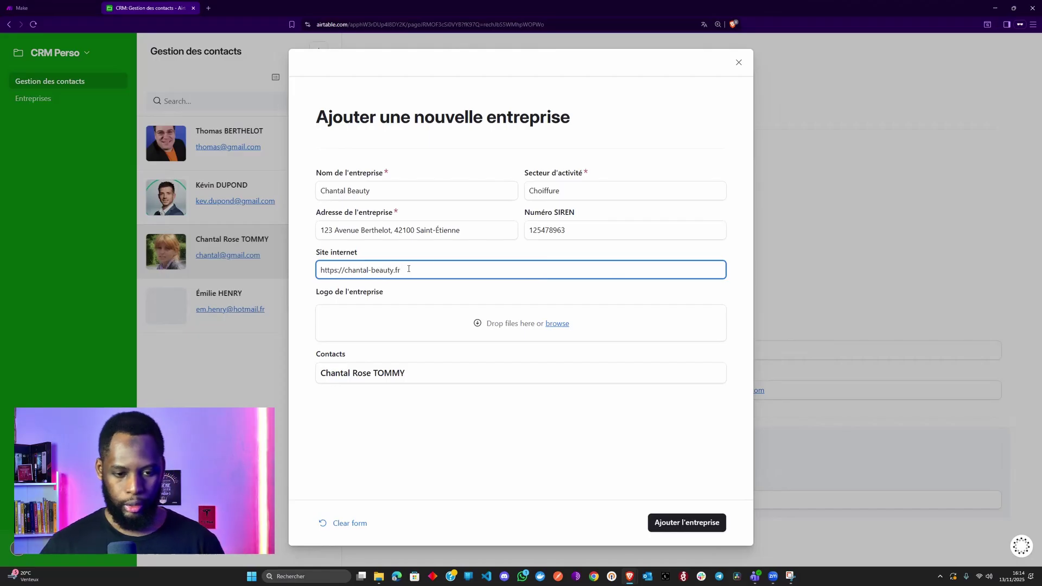
pyautogui.click(693, 531)
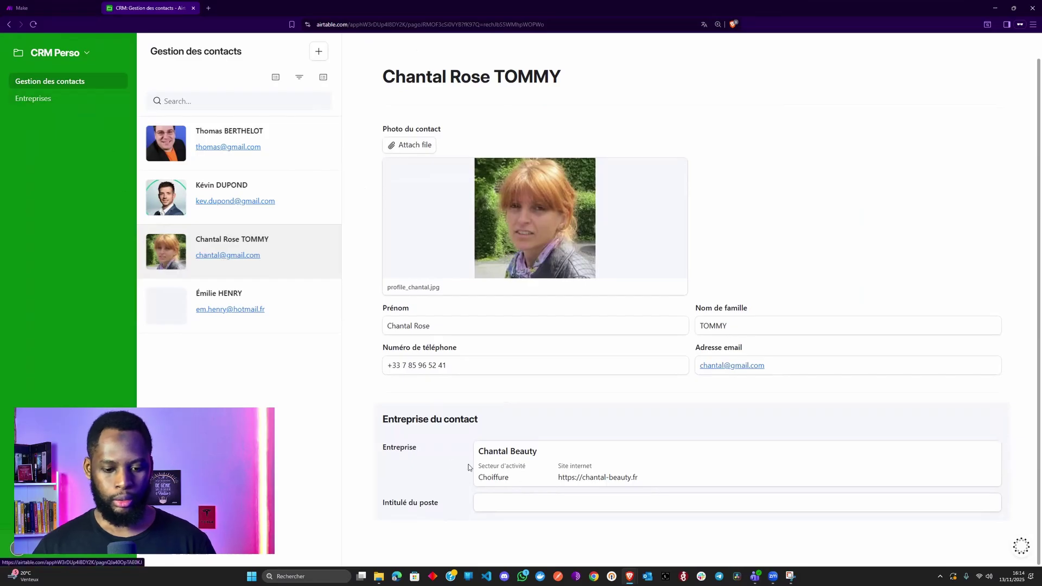
# - Set the contact's job title to 'Gérante', then go back to Gestion des contacts via Entreprises
pyautogui.click(517, 507)
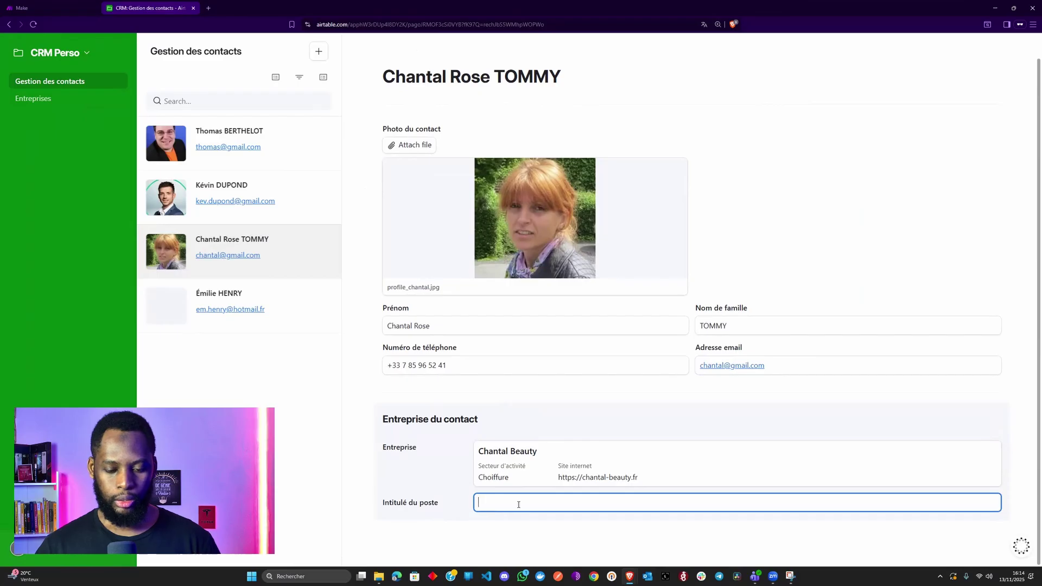
pyautogui.write('Gérante')
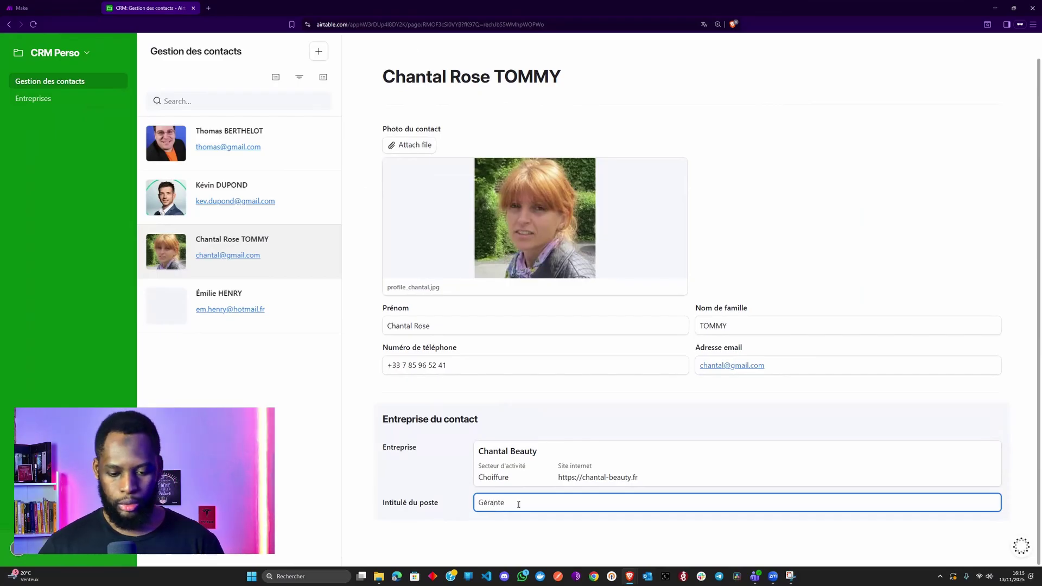
pyautogui.click(463, 503)
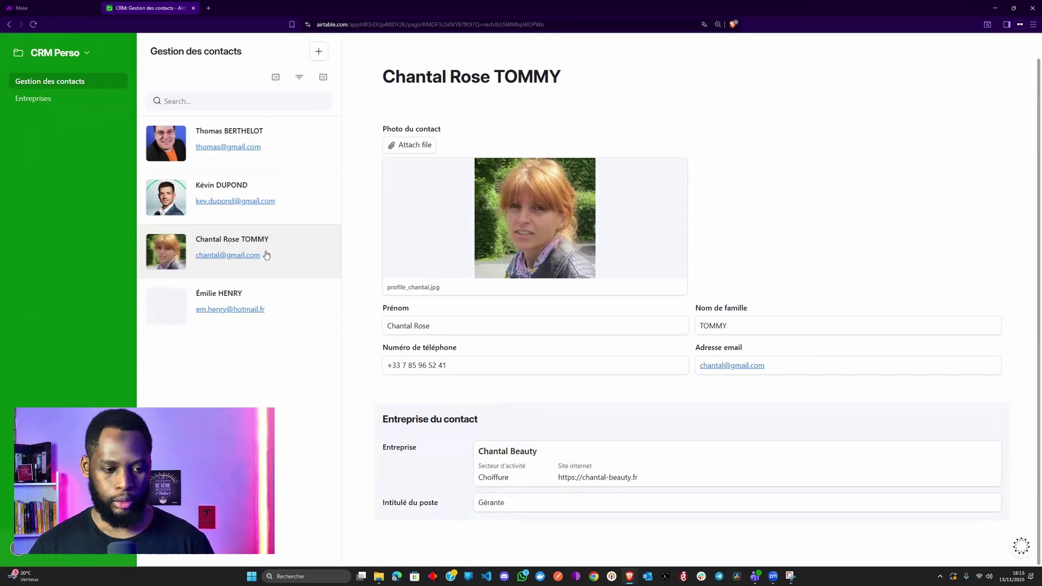
pyautogui.click(53, 103)
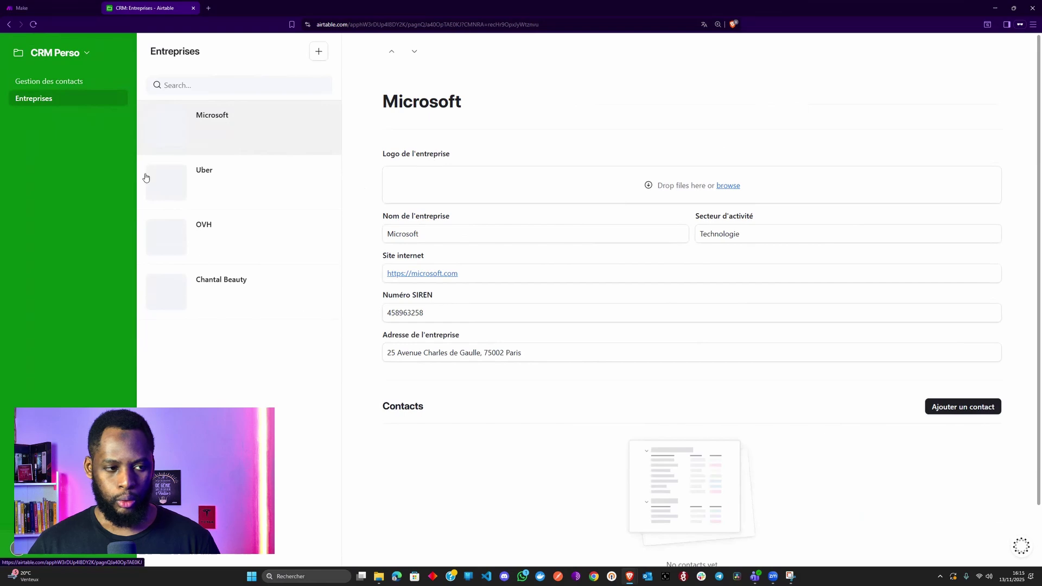
pyautogui.click(75, 84)
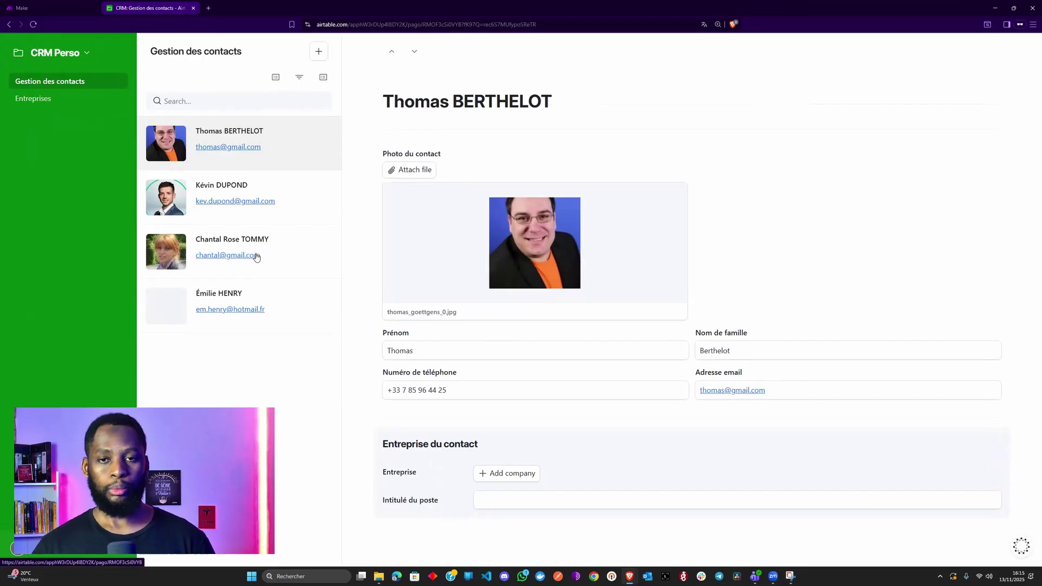
# - In the page editor, replace the e-mail on contact cards with company and job title fields
pyautogui.click(85, 54)
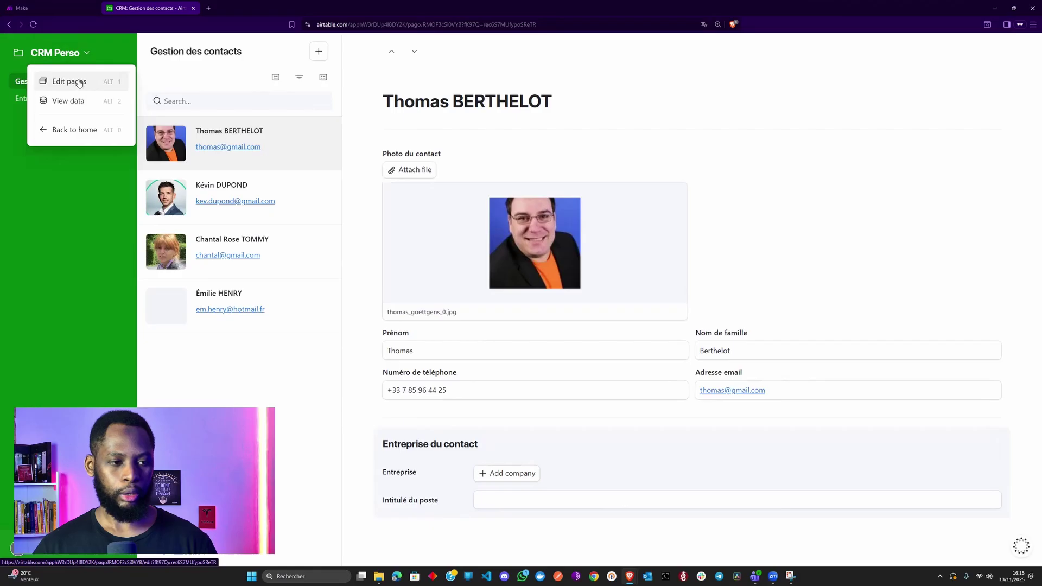
pyautogui.click(79, 82)
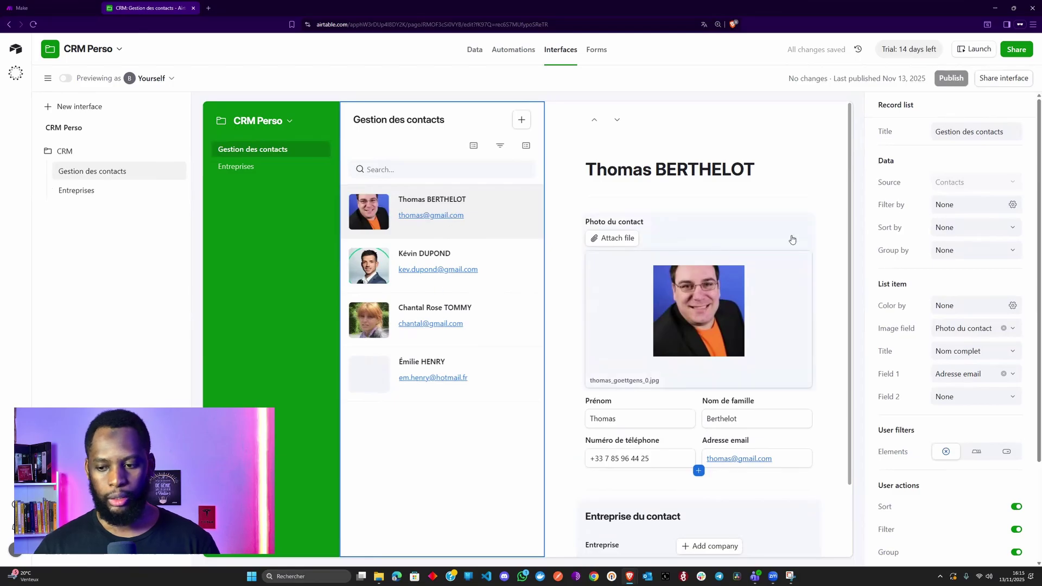
pyautogui.scroll(-3, 929, 303)
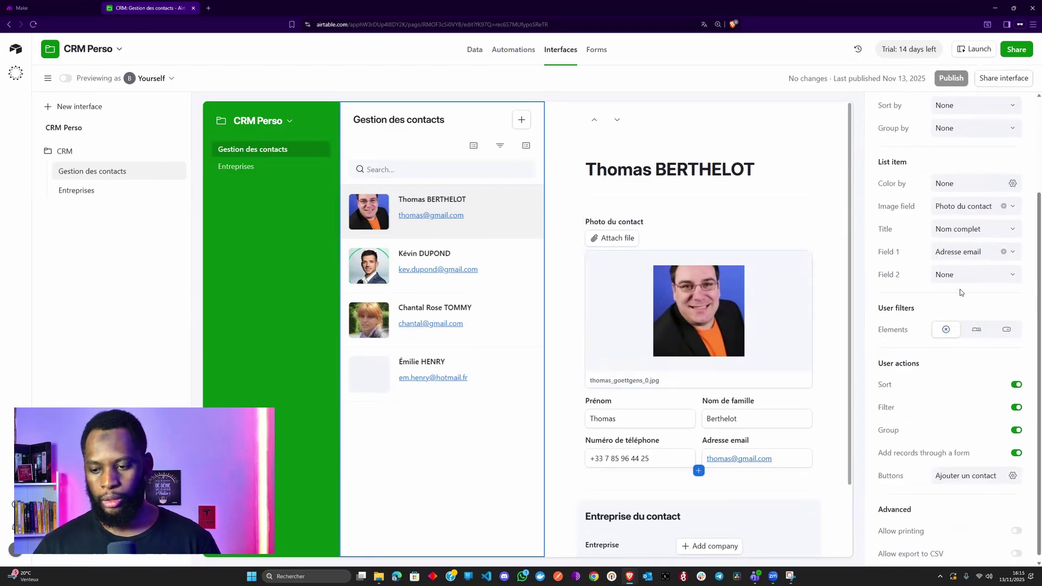
pyautogui.click(1004, 253)
pyautogui.click(997, 252)
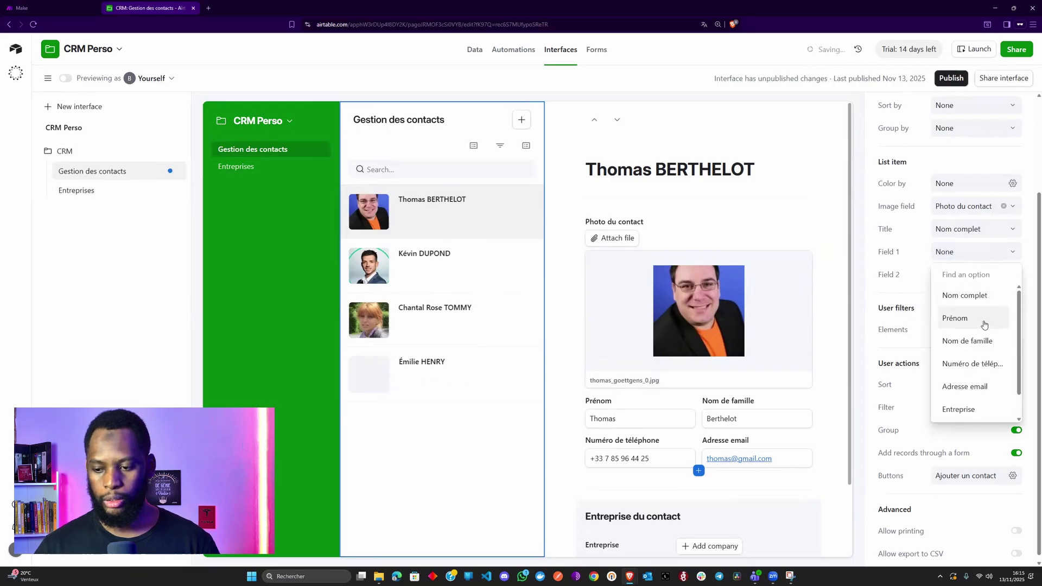
pyautogui.scroll(-1, 982, 325)
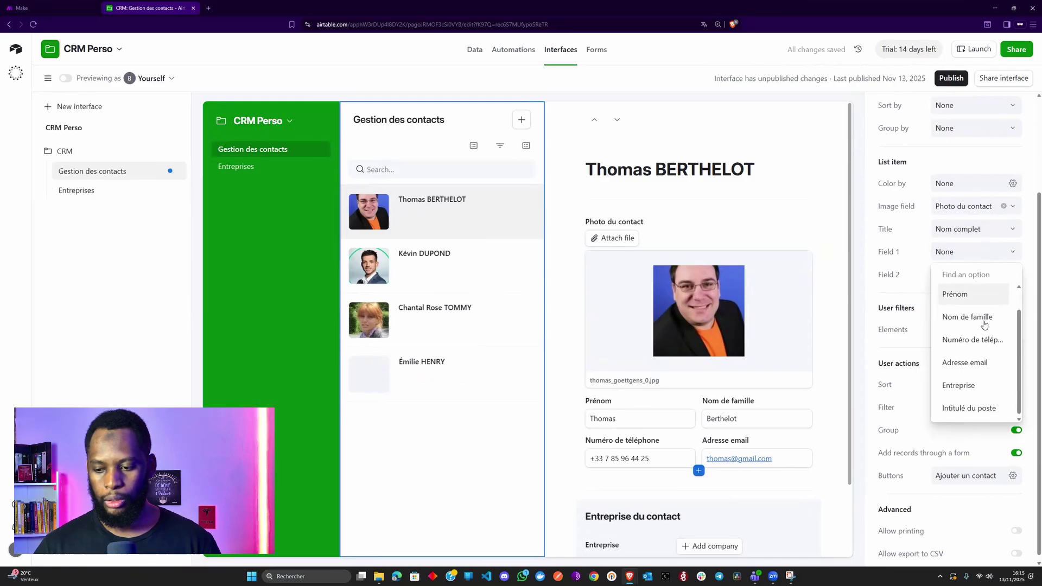
pyautogui.click(977, 381)
pyautogui.click(974, 274)
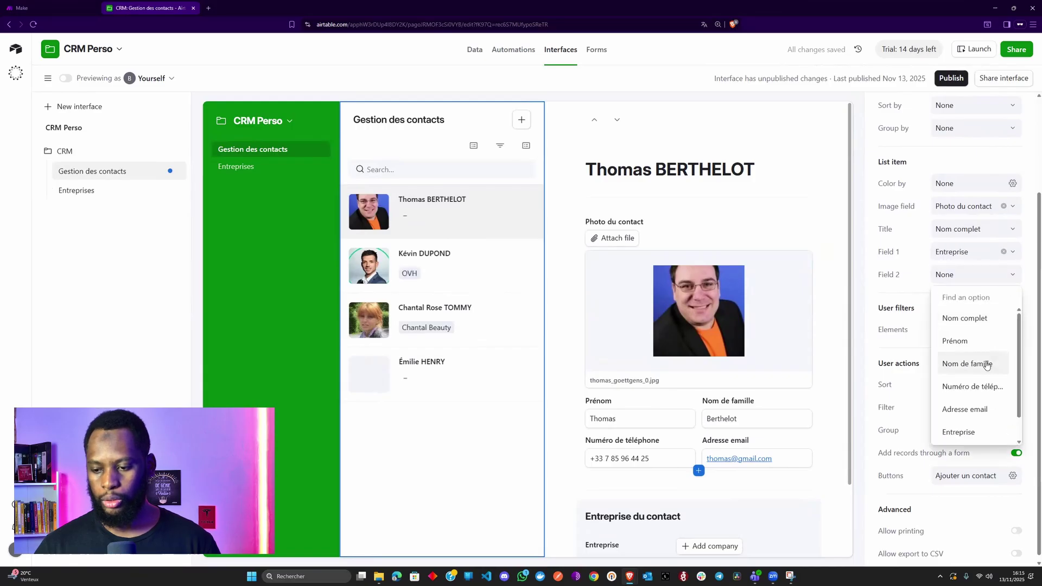
pyautogui.scroll(-1, 979, 427)
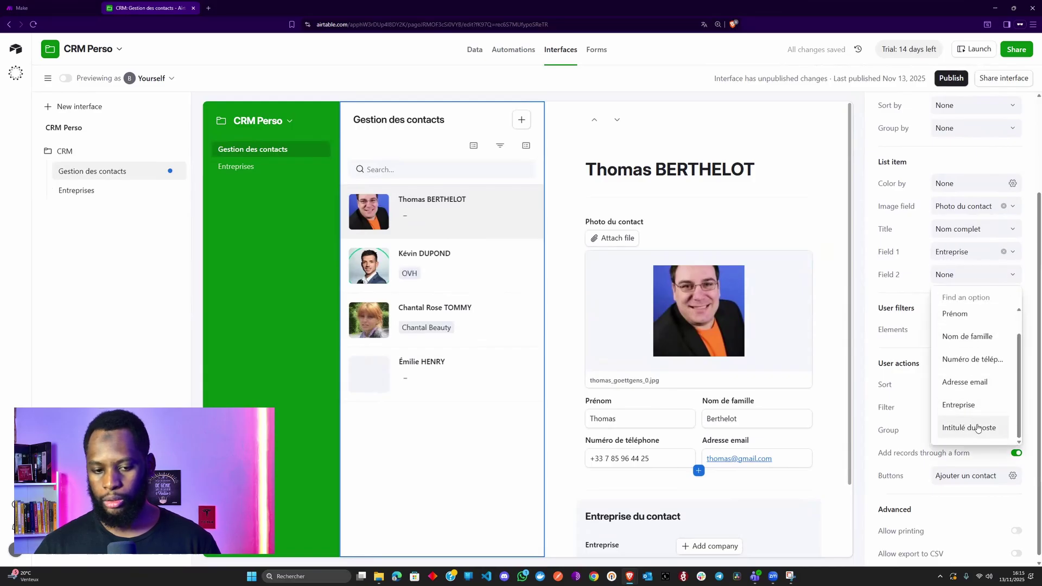
pyautogui.click(979, 426)
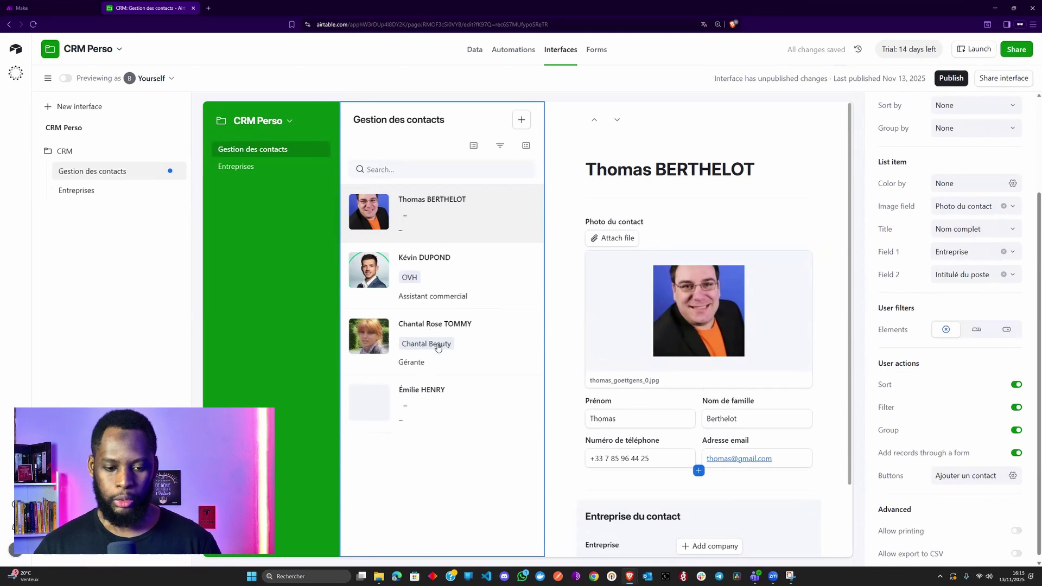
# - Reorder the card fields so Intitulé du poste comes first and Entreprise second
pyautogui.click(1004, 252)
pyautogui.click(1012, 275)
pyautogui.write('E')
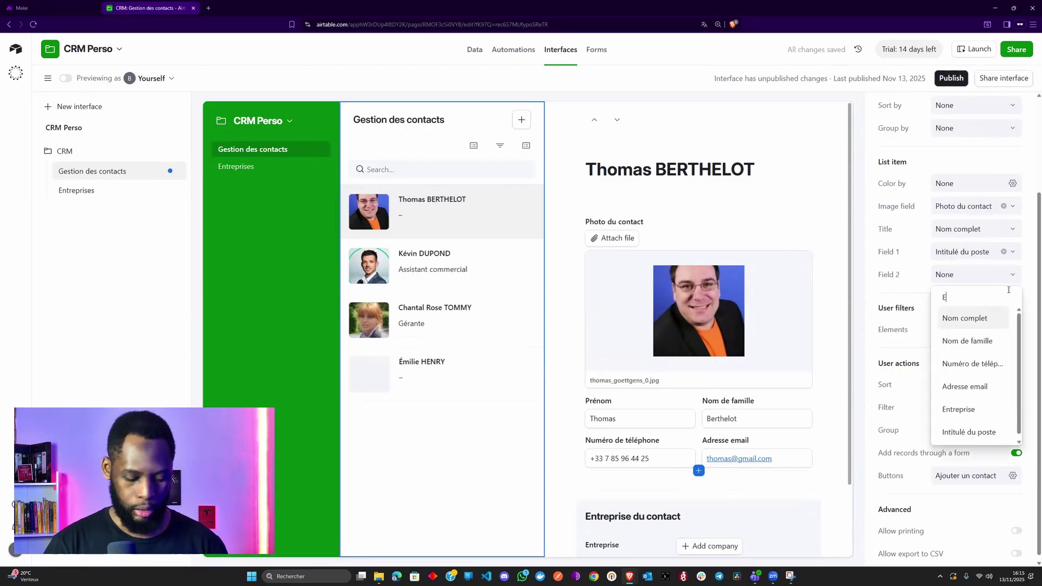
pyautogui.write('ntre')
pyautogui.press('Return')
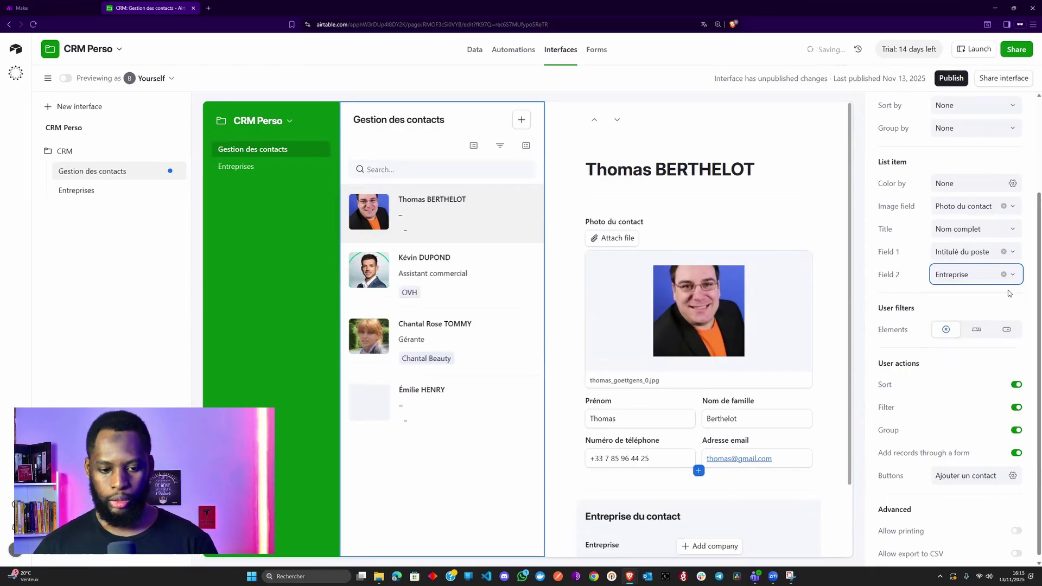
pyautogui.click(258, 175)
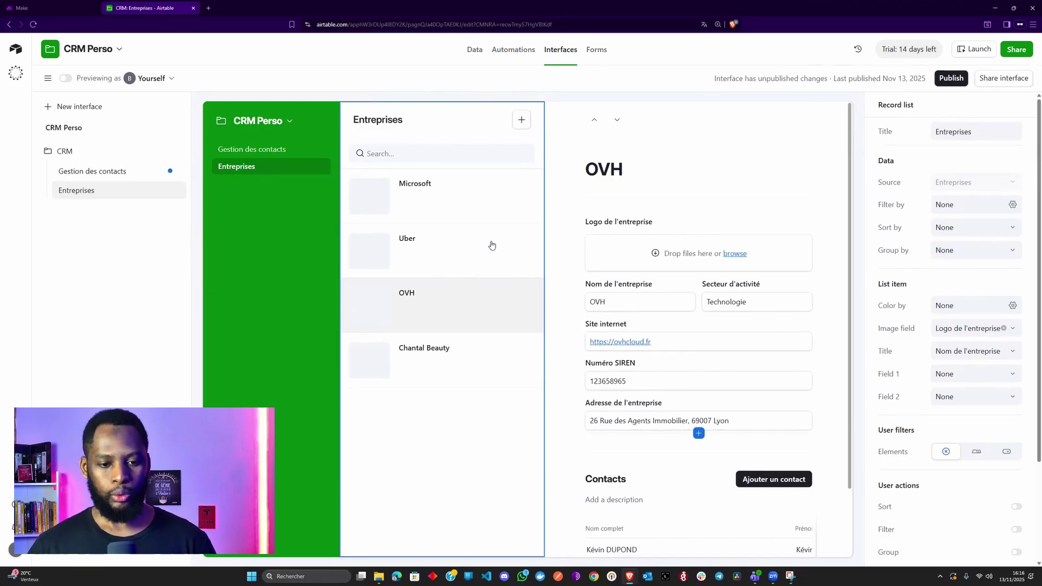
# - Check the contacts cards, publish the interface changes, and open OVH's live company record
pyautogui.click(271, 157)
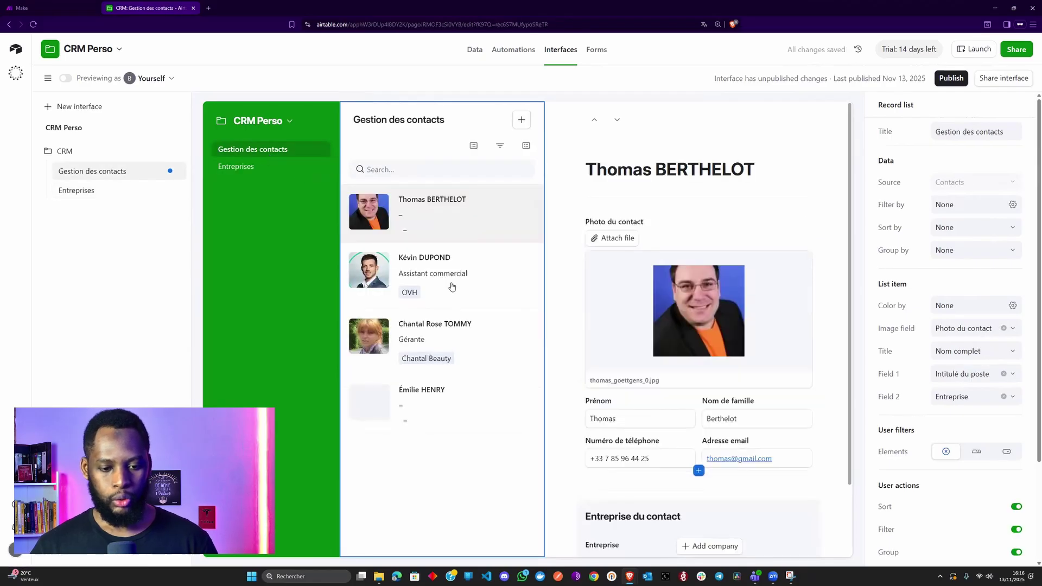
pyautogui.click(477, 293)
pyautogui.scroll(-3, 687, 392)
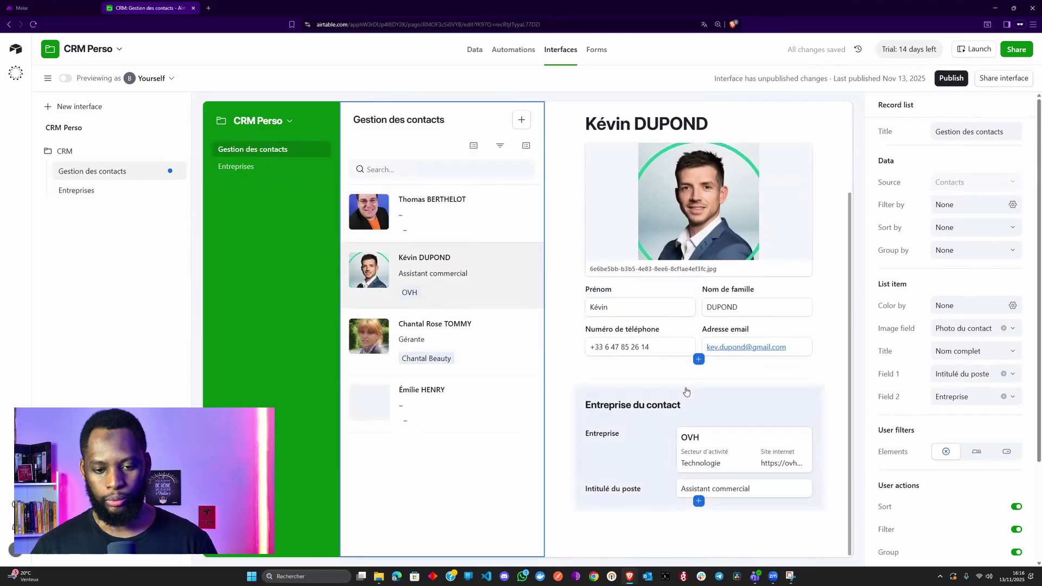
pyautogui.click(236, 167)
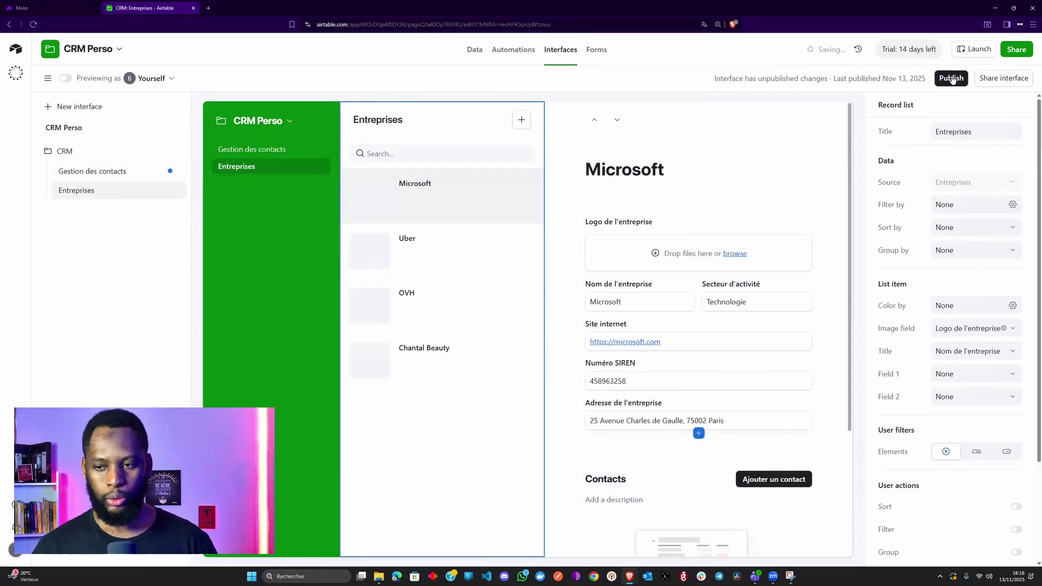
pyautogui.click(952, 78)
pyautogui.click(629, 362)
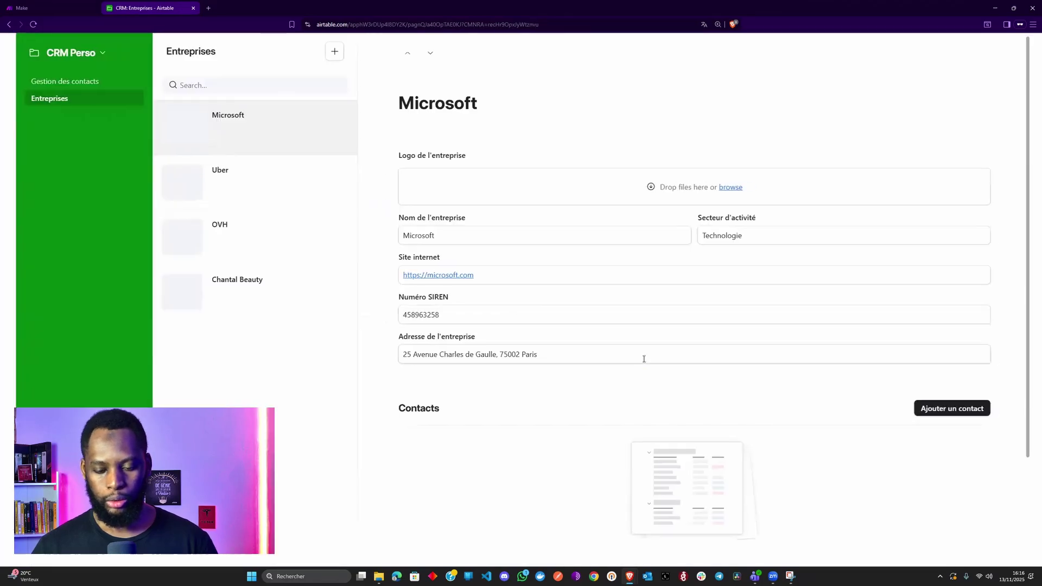
pyautogui.click(226, 232)
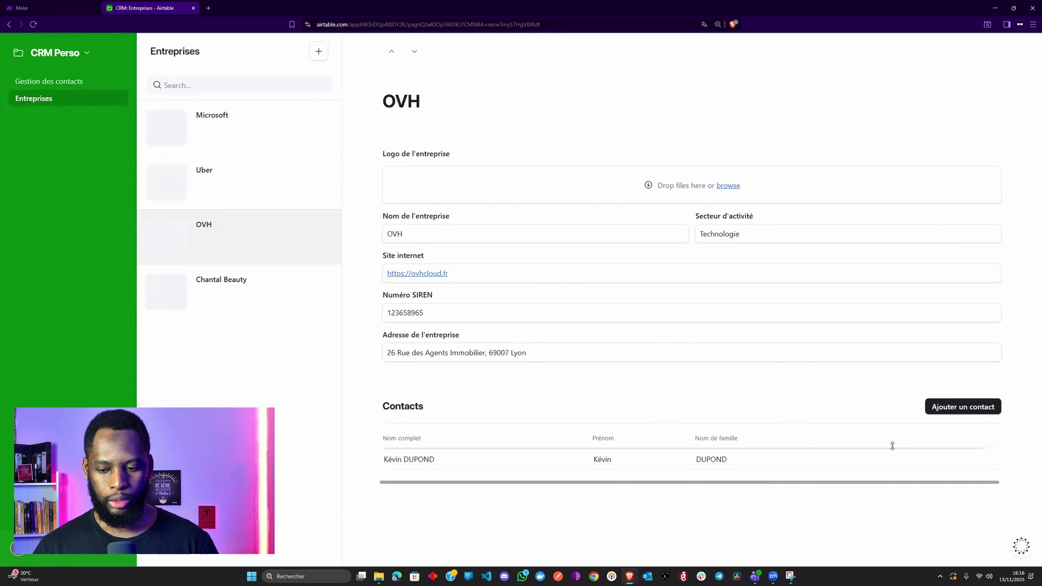
# - Create a new OVH contact with first name, surname, phone number and e-mail, and submit it
pyautogui.click(945, 410)
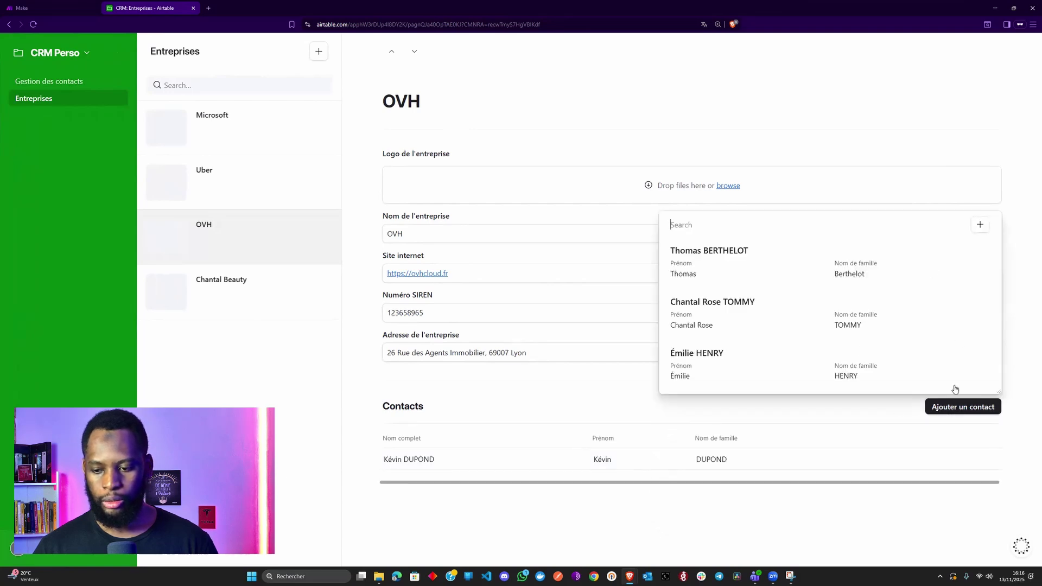
pyautogui.click(980, 225)
pyautogui.click(419, 196)
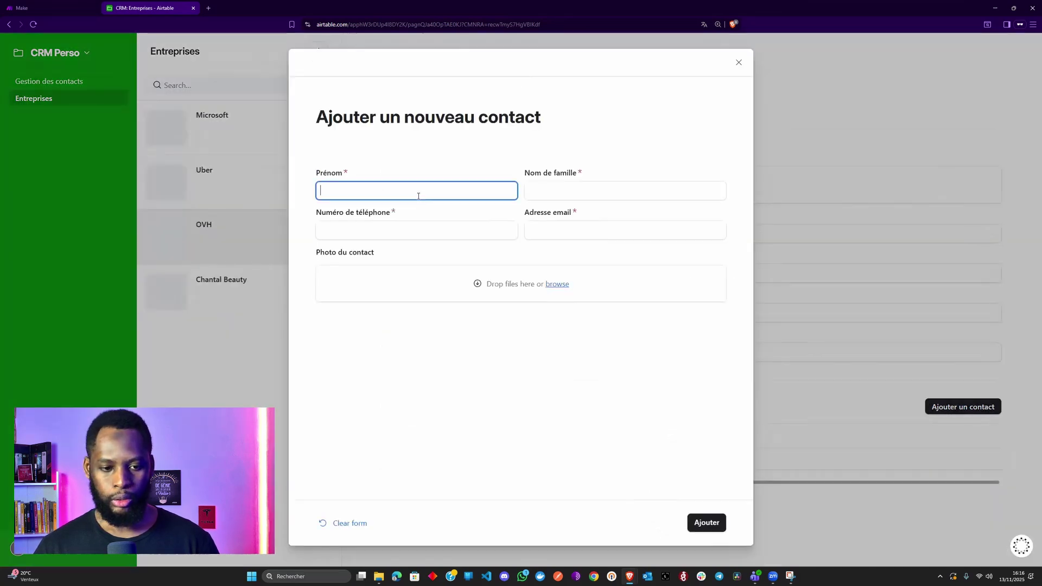
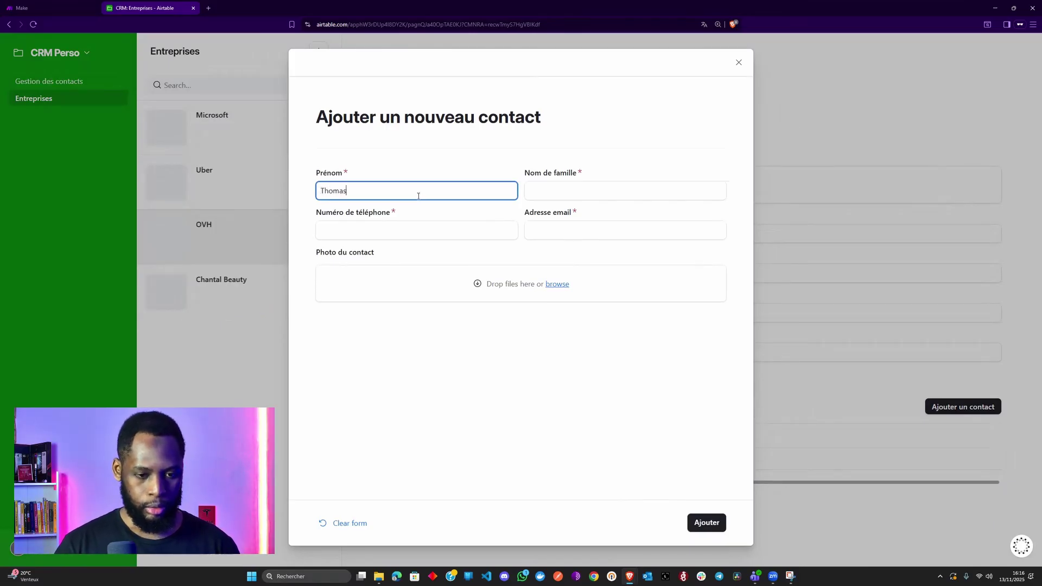
pyautogui.press('Tab')
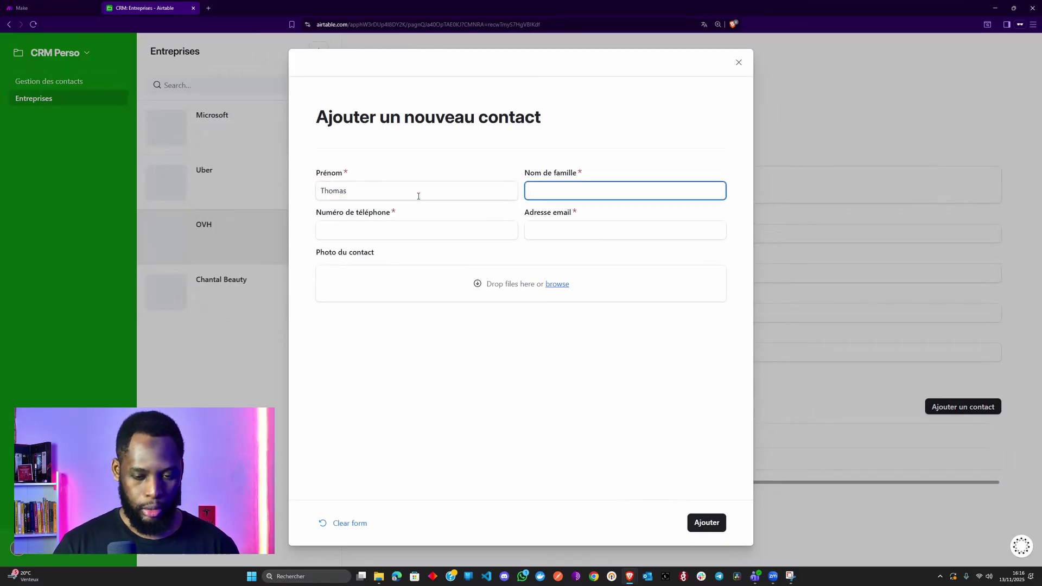
pyautogui.press('Tab')
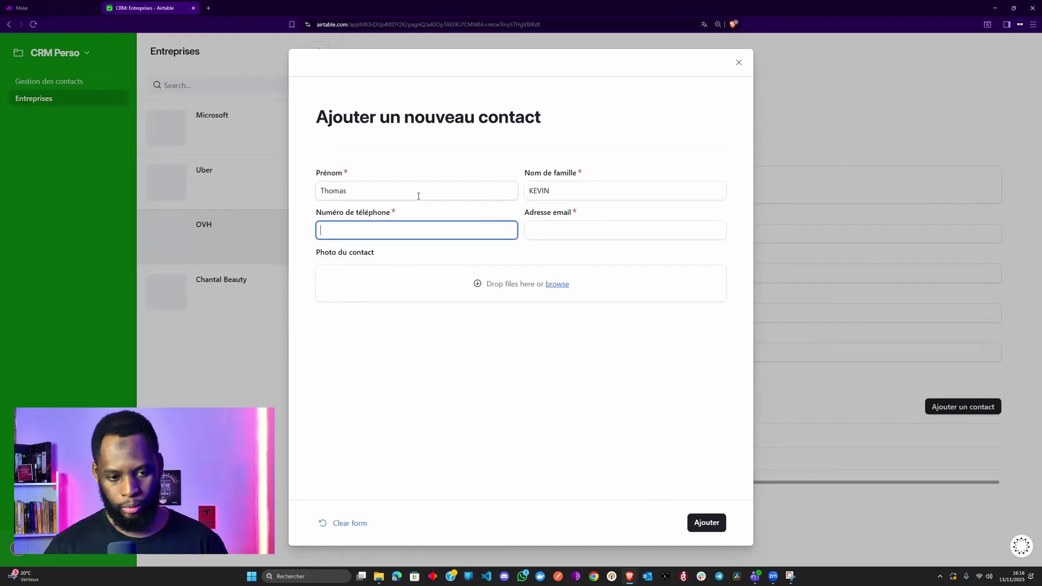
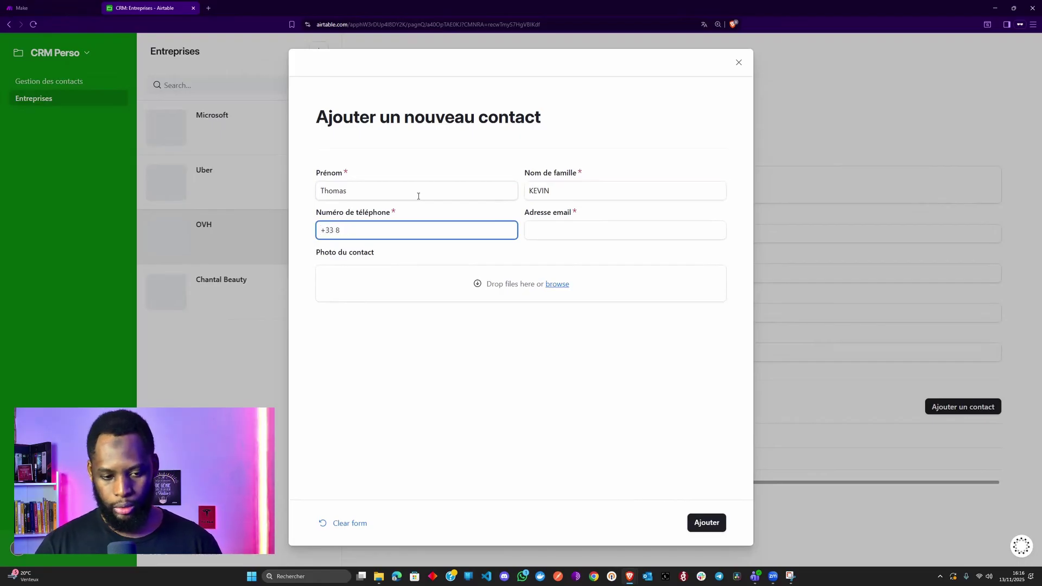
pyautogui.press('Tab')
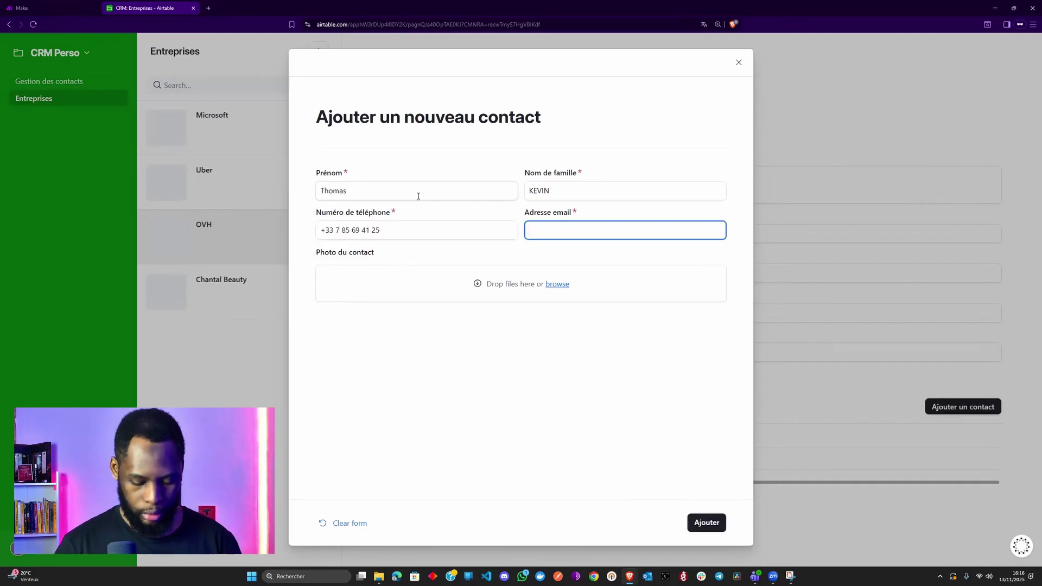
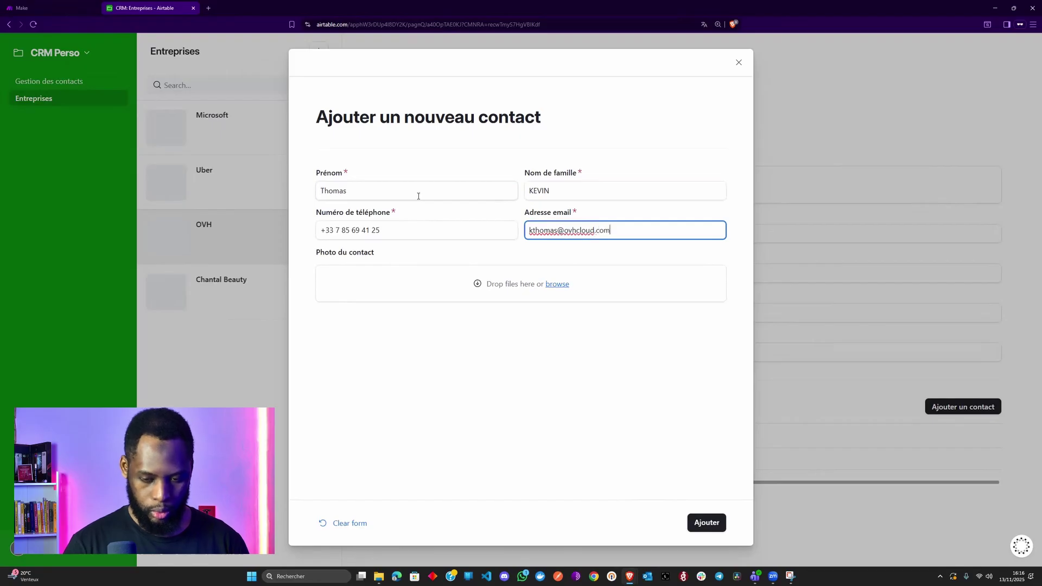
pyautogui.click(437, 346)
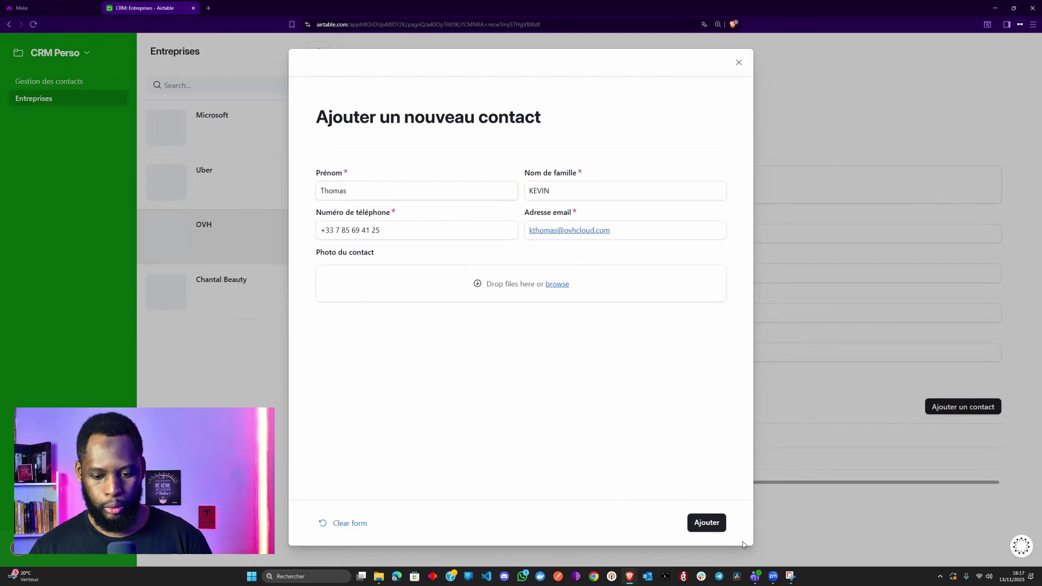
pyautogui.click(710, 525)
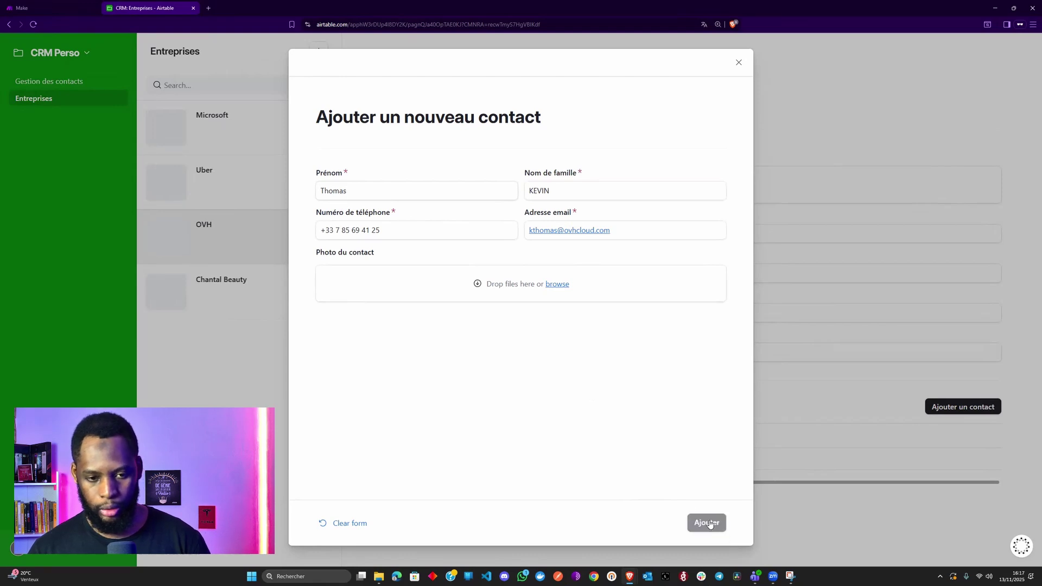
# - Reopen OVH's new-contact form and close it without entering anything
pyautogui.click(969, 412)
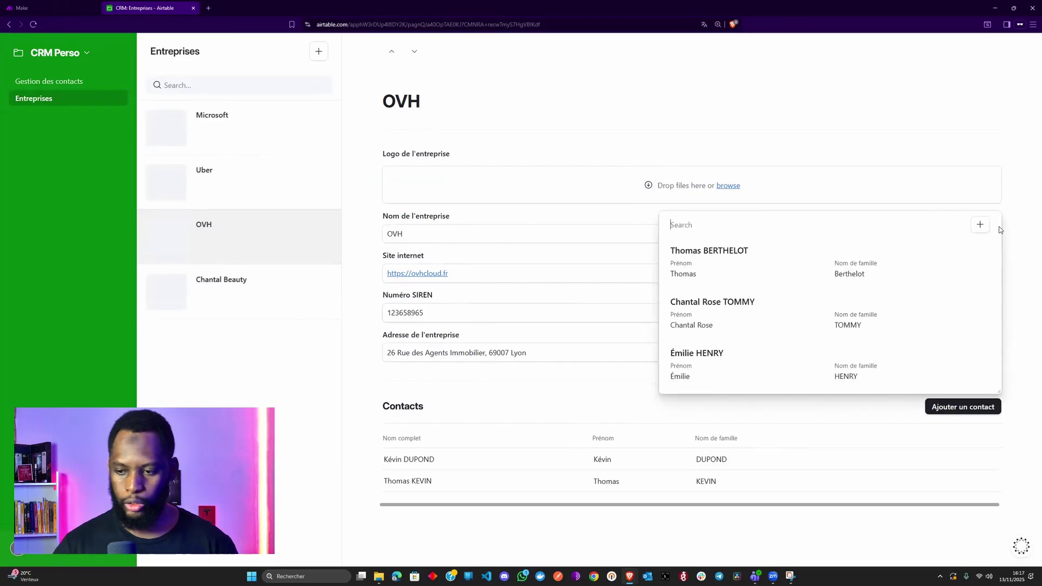
pyautogui.click(980, 225)
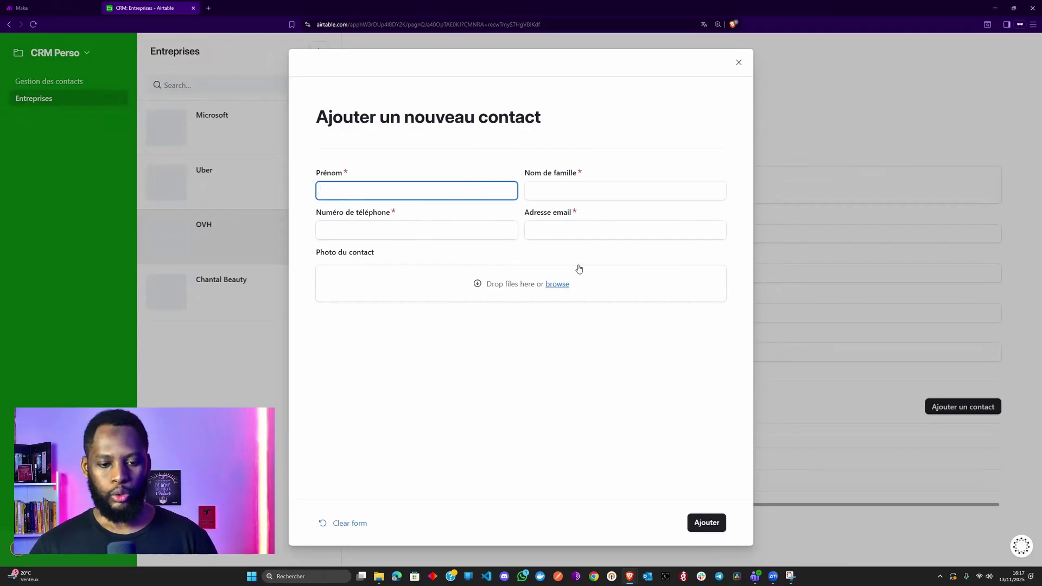
pyautogui.click(739, 63)
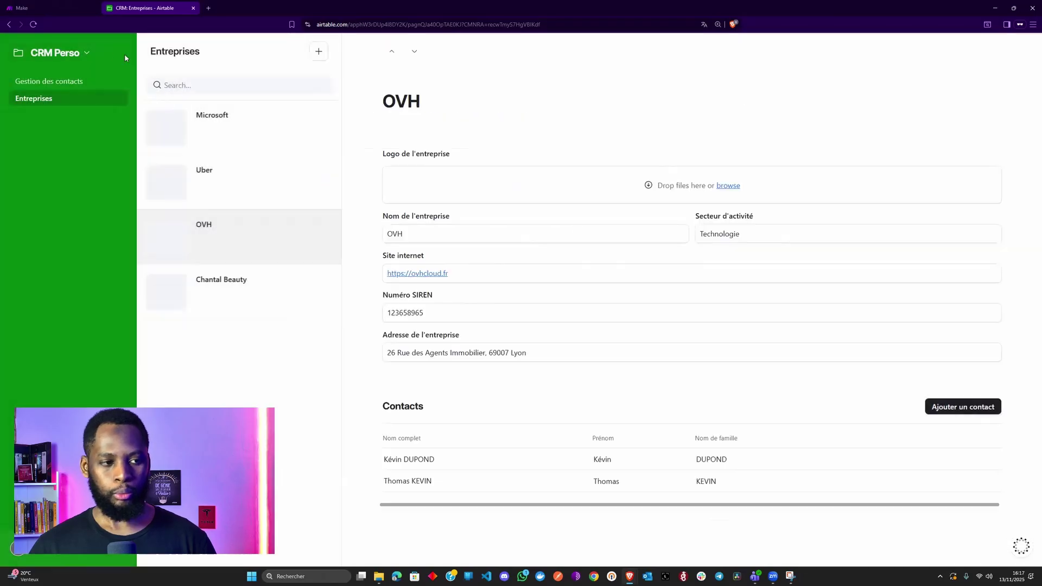
# - In the page editor, add Intitulé du poste to the new-contact form above Photo du contact
pyautogui.click(89, 54)
pyautogui.click(83, 79)
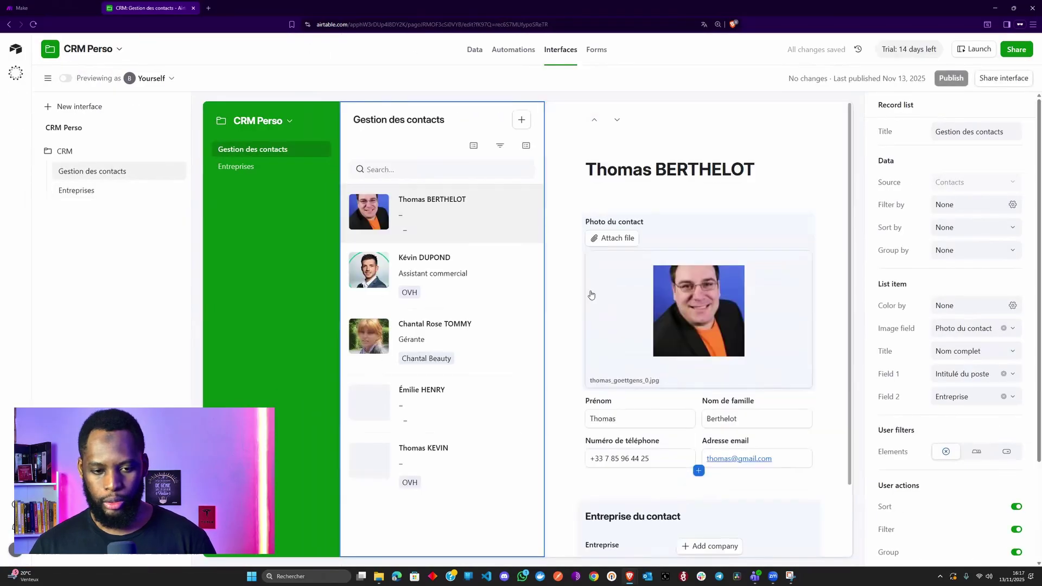
pyautogui.click(524, 125)
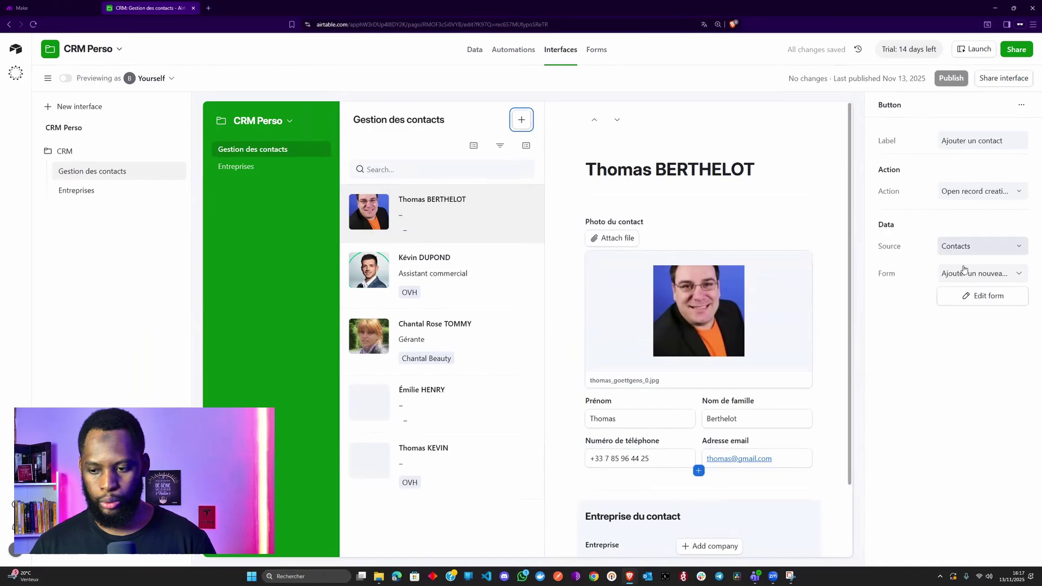
pyautogui.click(959, 304)
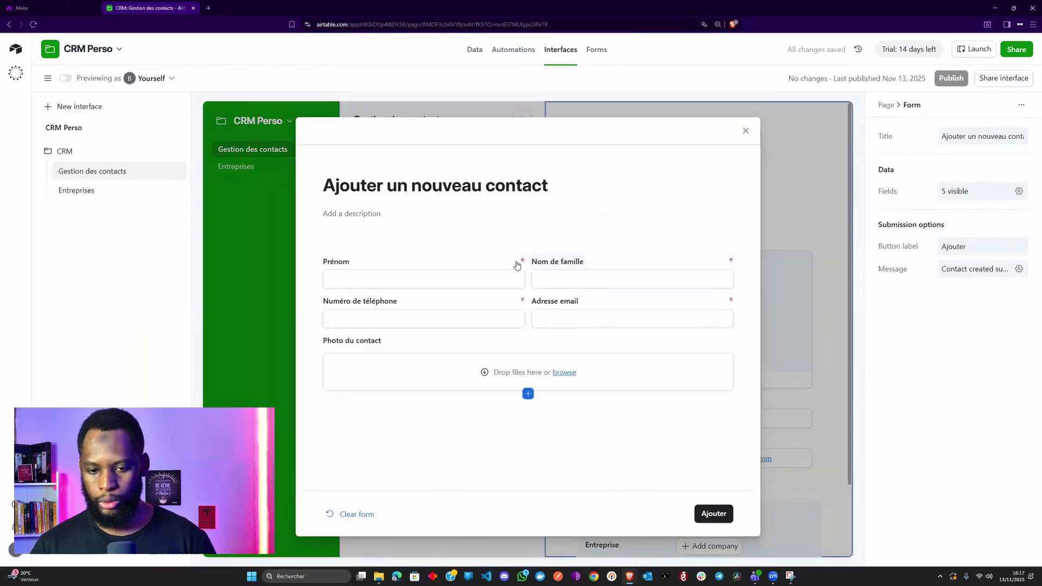
pyautogui.click(530, 393)
pyautogui.write('int')
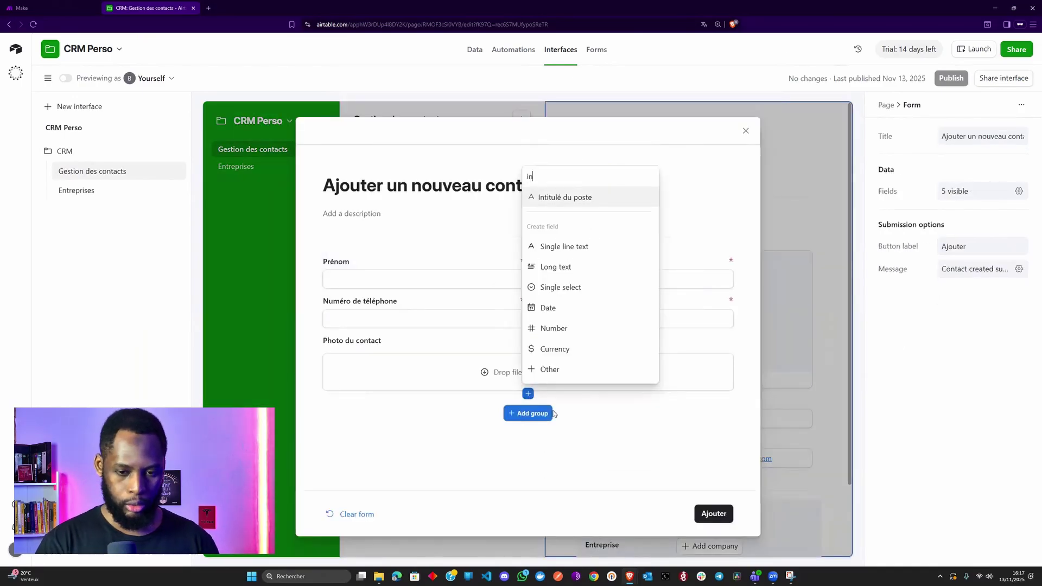
pyautogui.press('Return')
pyautogui.moveTo(495, 392); pyautogui.dragTo(491, 353)
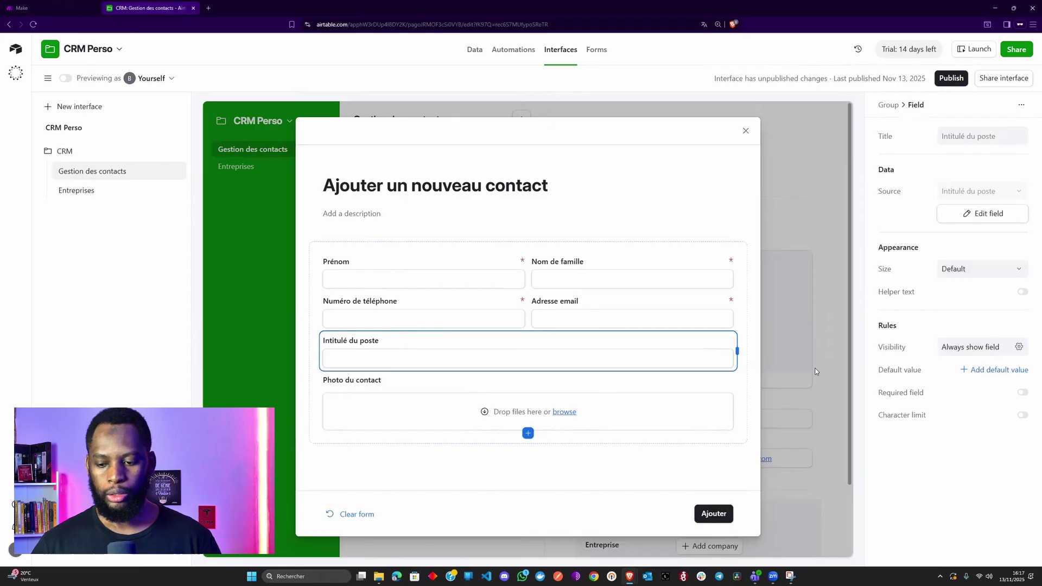
# - Publish the interface and open the new-contact form from OVH's company record
pyautogui.click(949, 77)
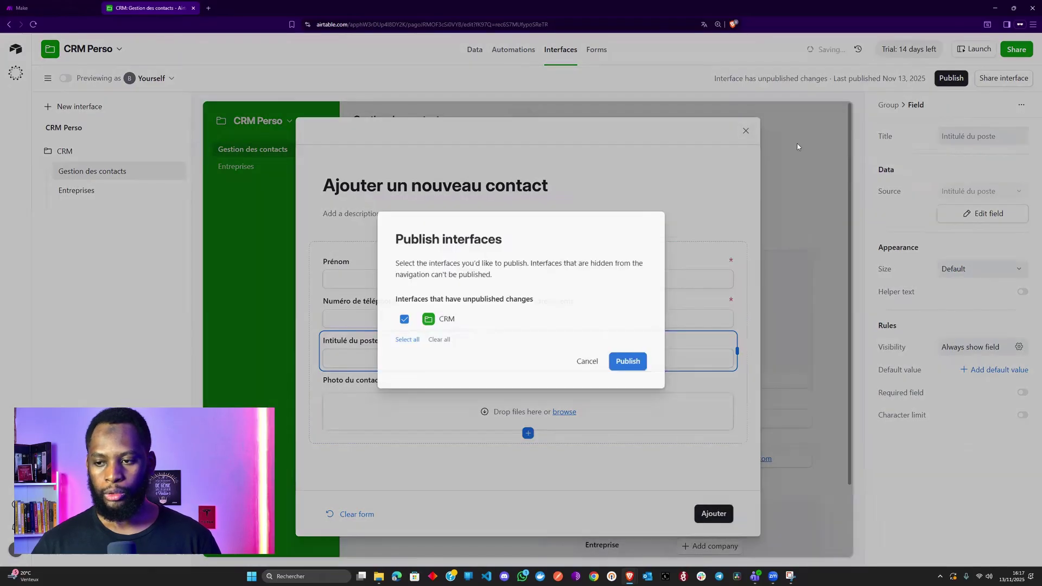
pyautogui.click(622, 363)
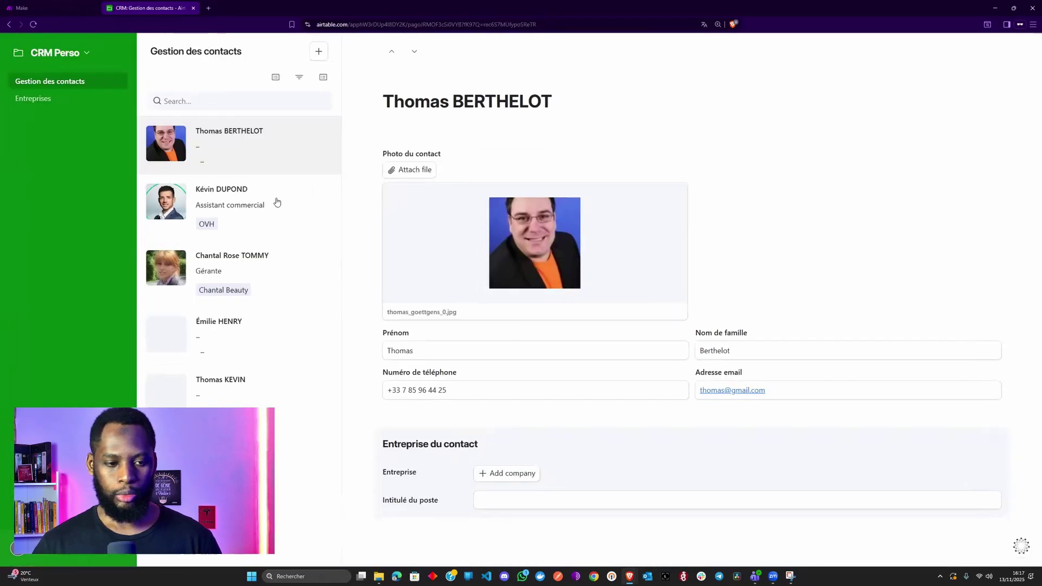
pyautogui.click(251, 209)
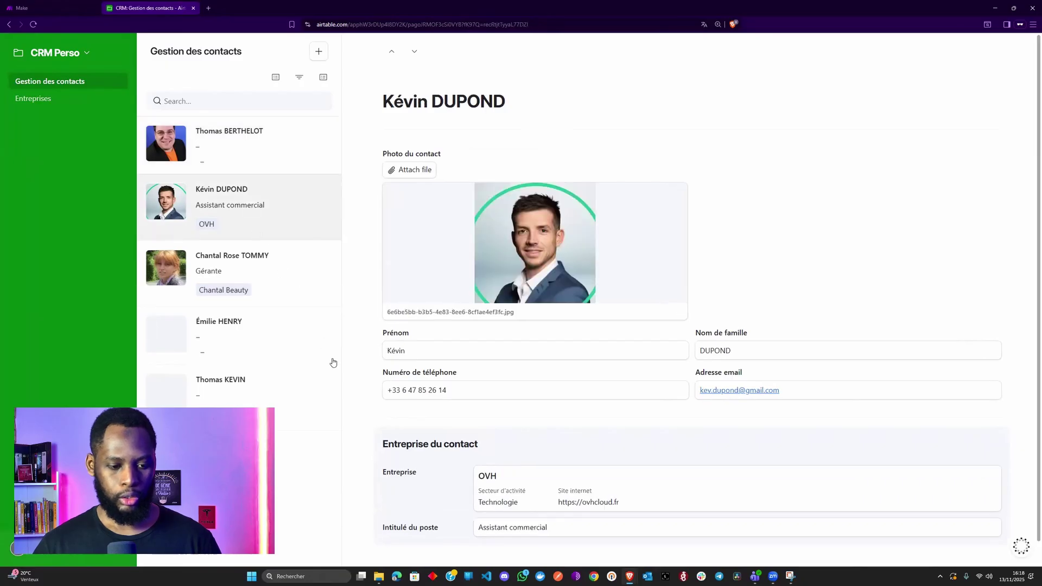
pyautogui.click(33, 98)
pyautogui.click(275, 255)
pyautogui.click(955, 414)
pyautogui.click(984, 227)
# - Enter the new contact's first name, surname, phone number and e-mail
pyautogui.click(421, 194)
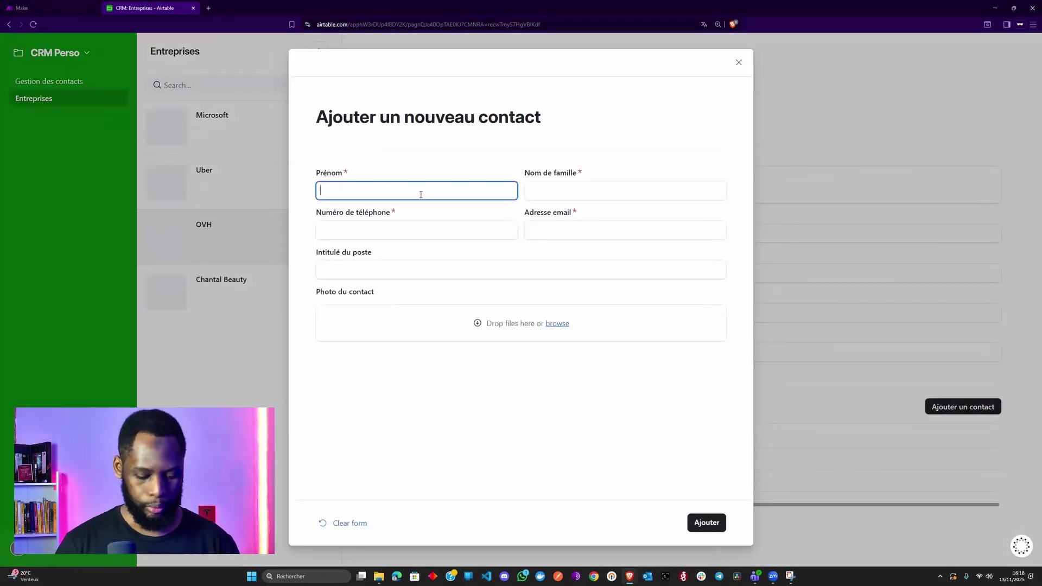
pyautogui.press('Tab')
pyautogui.press('Tab')
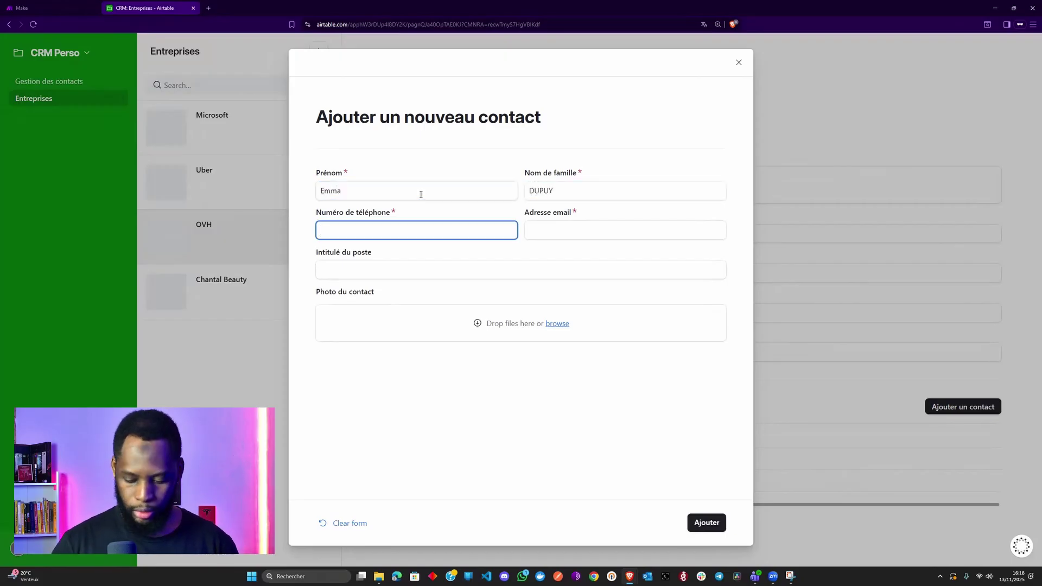
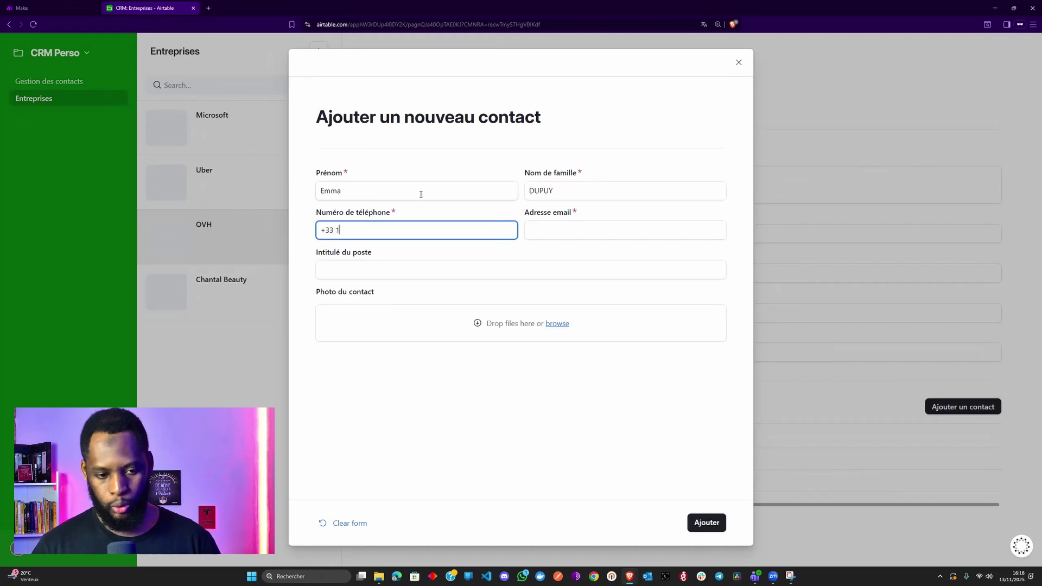
pyautogui.press('Tab')
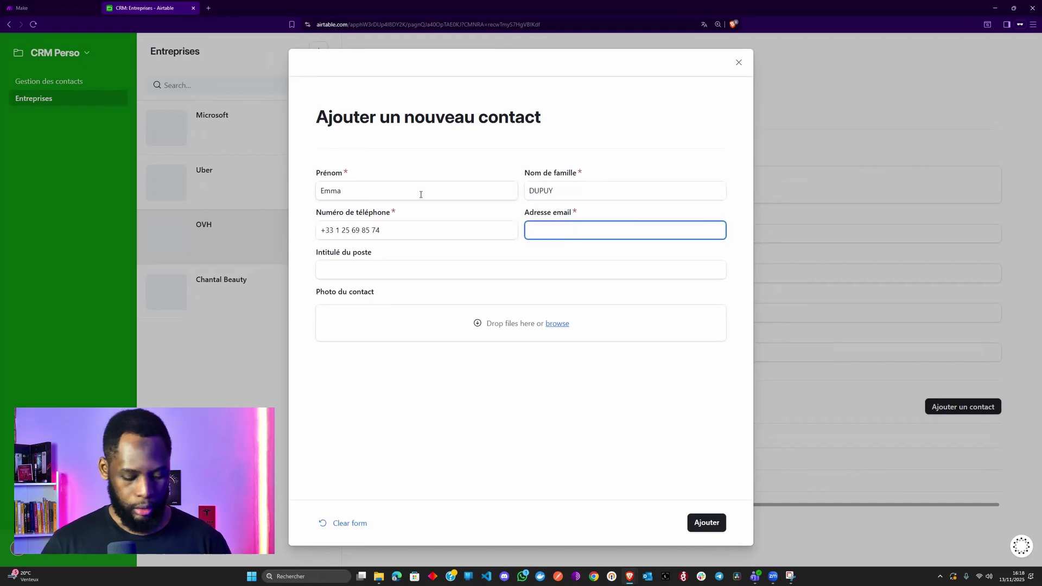
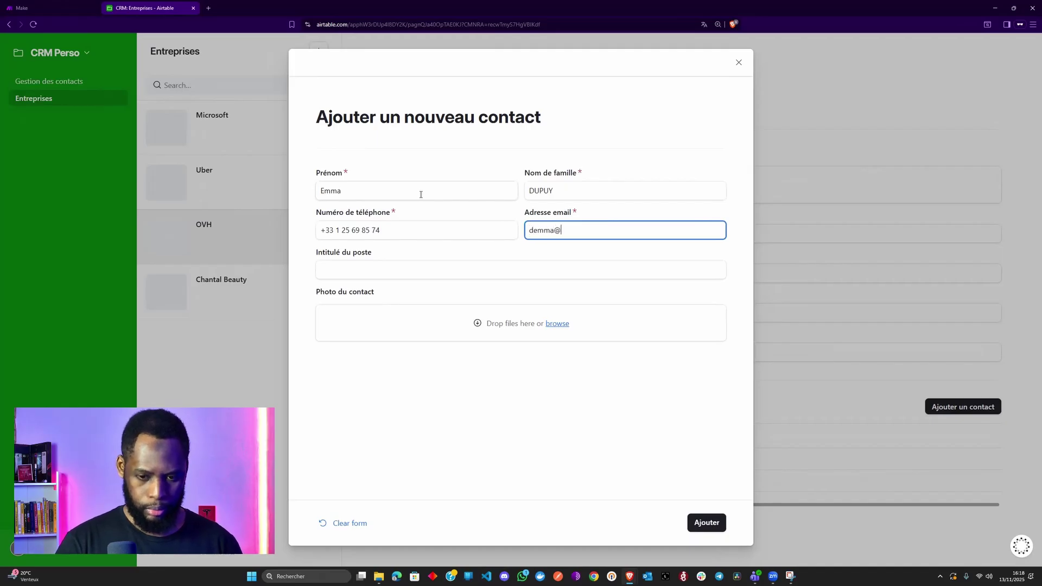
# - Set the job title to 'Expert support client' and submit the contact
pyautogui.press('Tab')
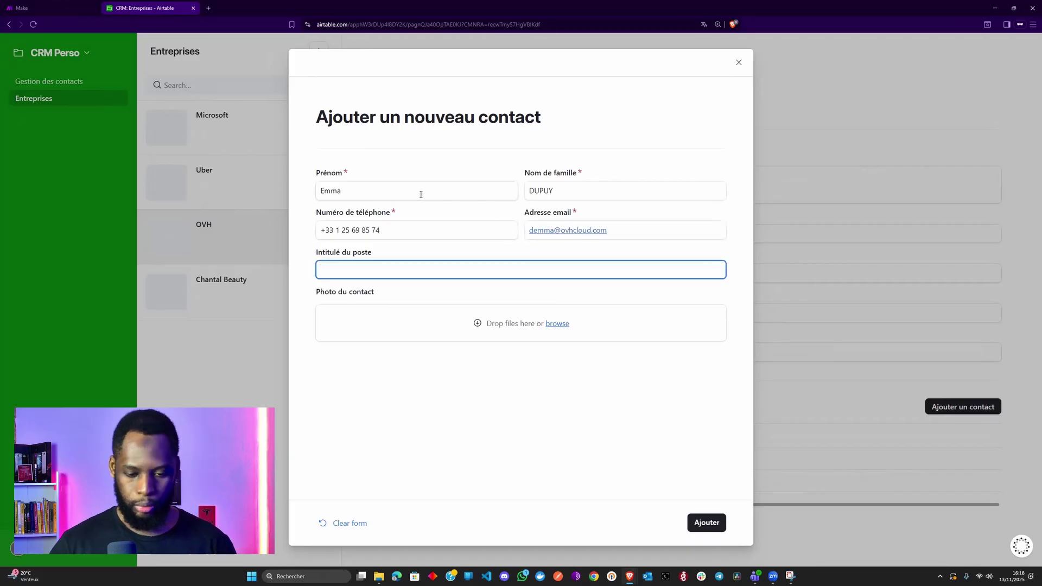
pyautogui.write('Ex')
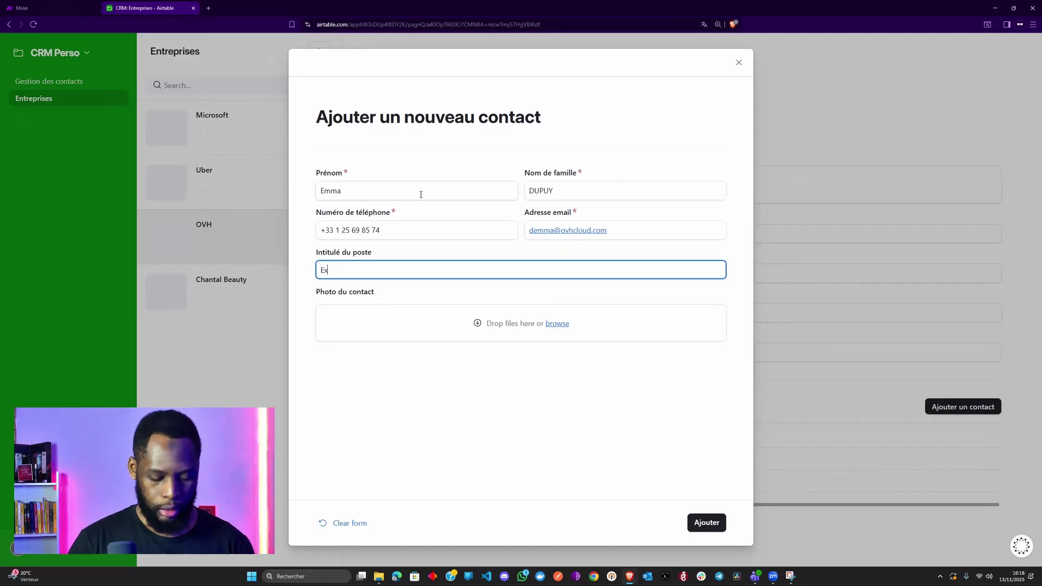
pyautogui.write('terper')
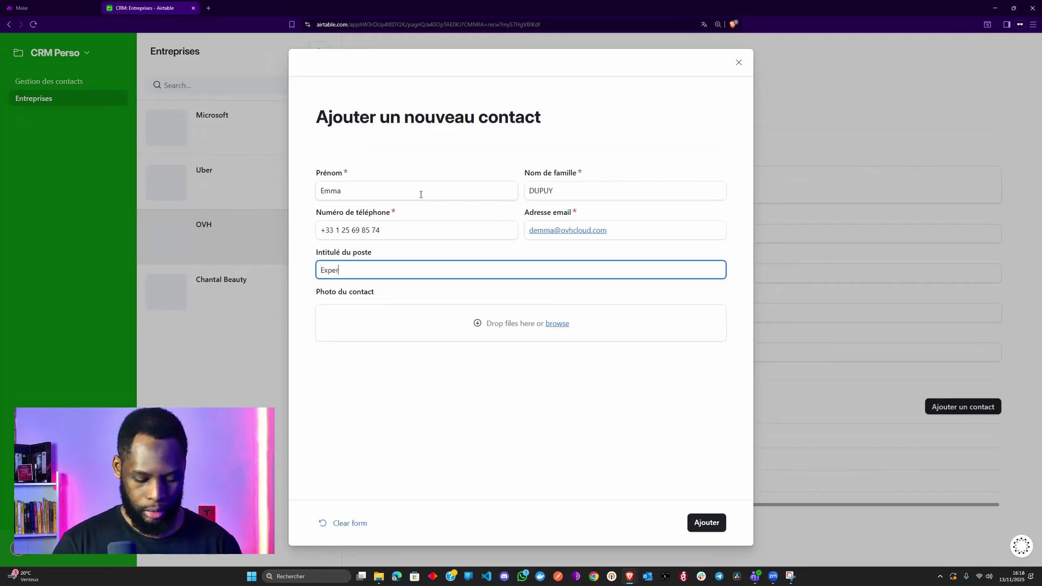
pyautogui.press('BackSpace')
pyautogui.press('BackSpace')
pyautogui.write('supo')
pyautogui.press('BackSpace')
pyautogui.write('port client')
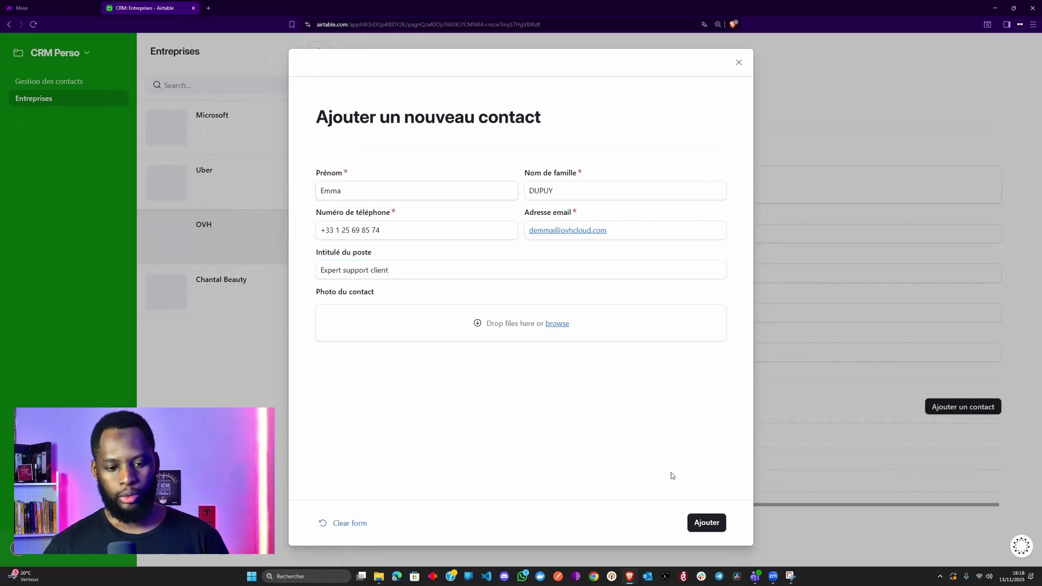
pyautogui.click(706, 524)
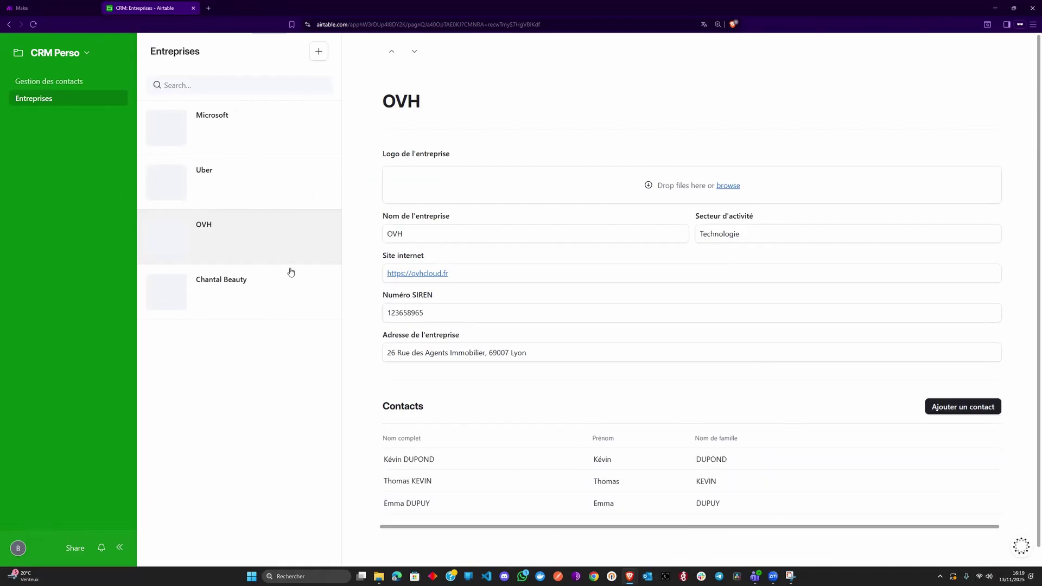
# - Leave the interface editor and return to the Entreprises table data
pyautogui.click(81, 53)
pyautogui.click(270, 329)
pyautogui.click(75, 54)
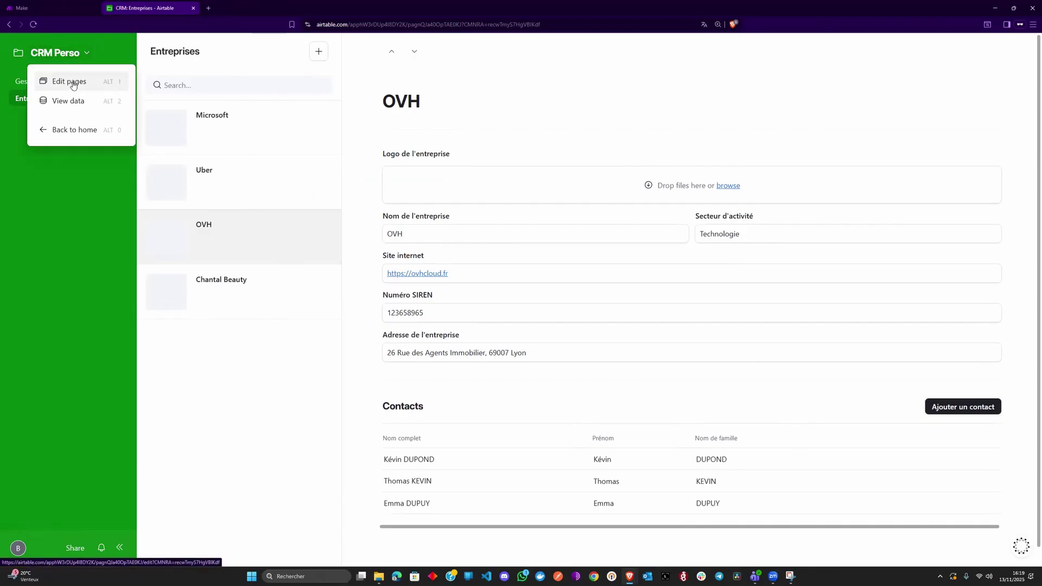
pyautogui.click(73, 85)
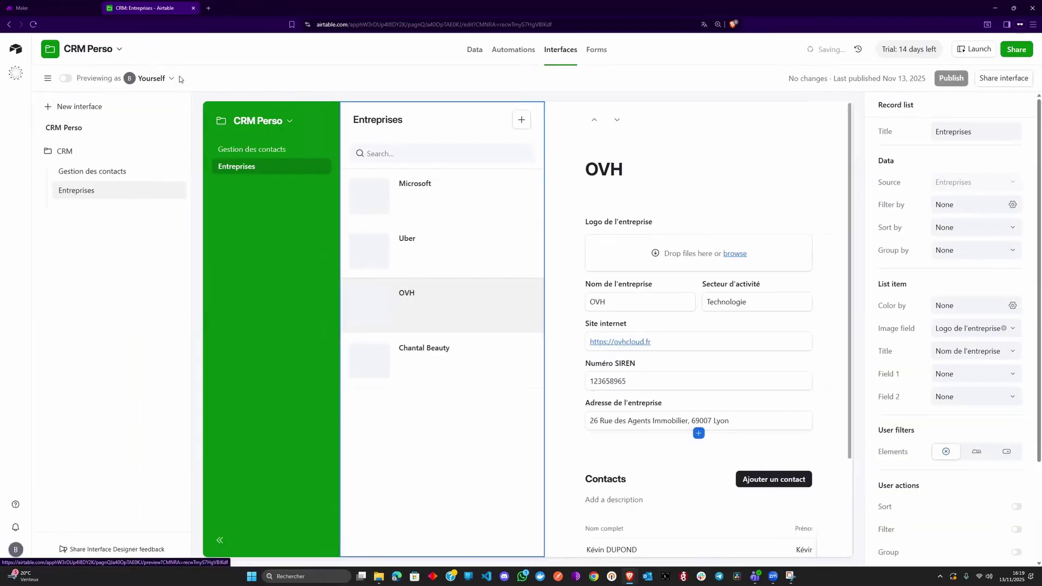
pyautogui.click(474, 50)
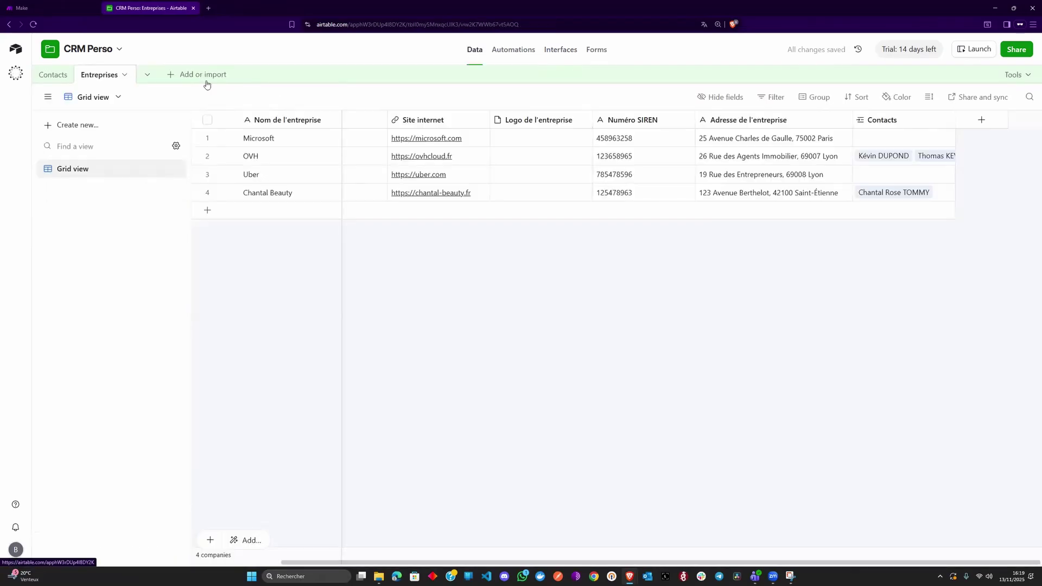
# - Add a Count field named 'Nombre de contacts' counting each company's linked Contacts
pyautogui.click(982, 120)
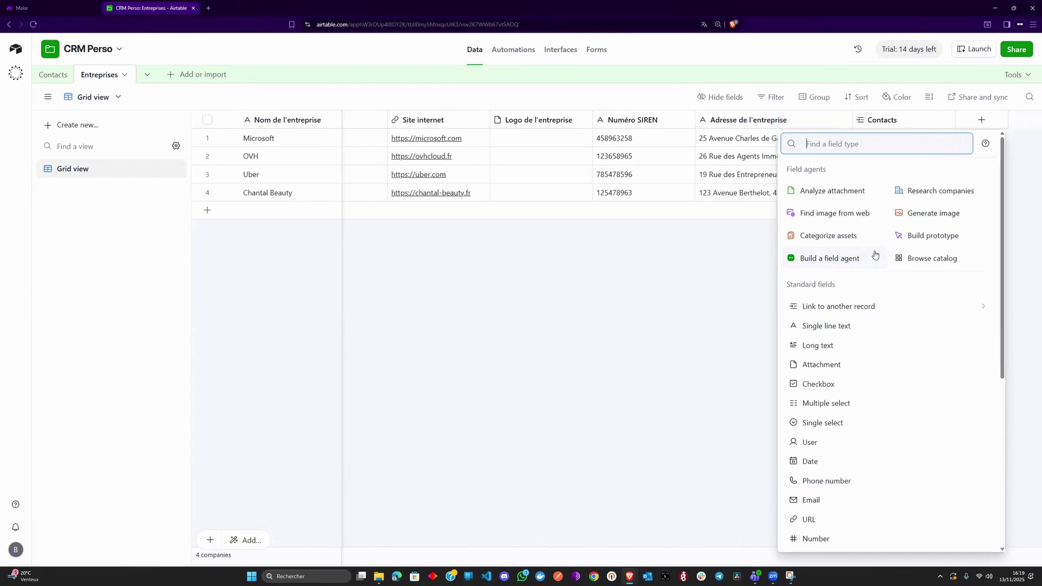
pyautogui.write('co')
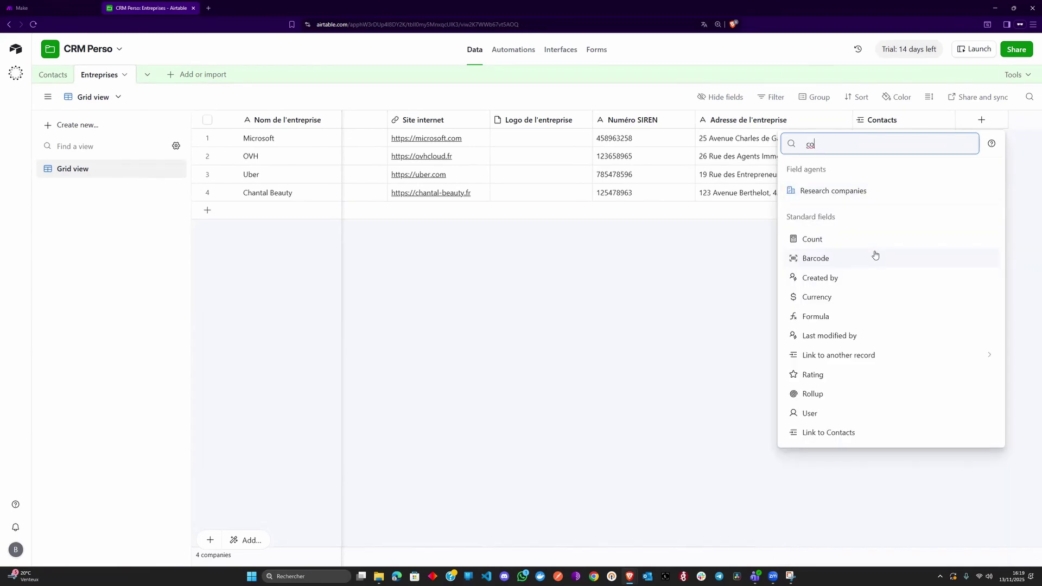
pyautogui.write('n')
pyautogui.press('BackSpace')
pyautogui.write('u')
pyautogui.press('Return')
pyautogui.write('No')
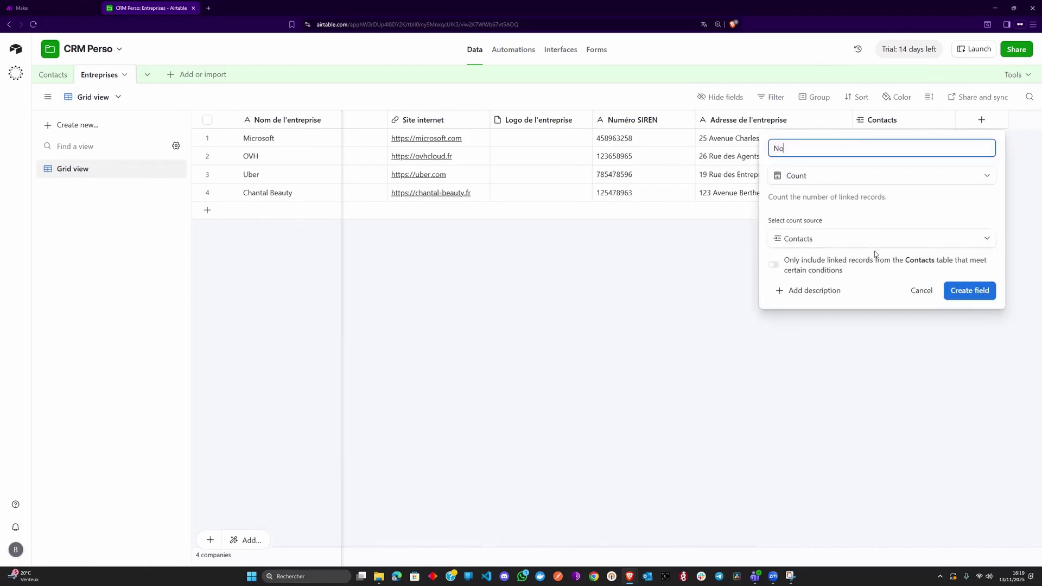
pyautogui.write('mbre de contacts')
pyautogui.click(975, 292)
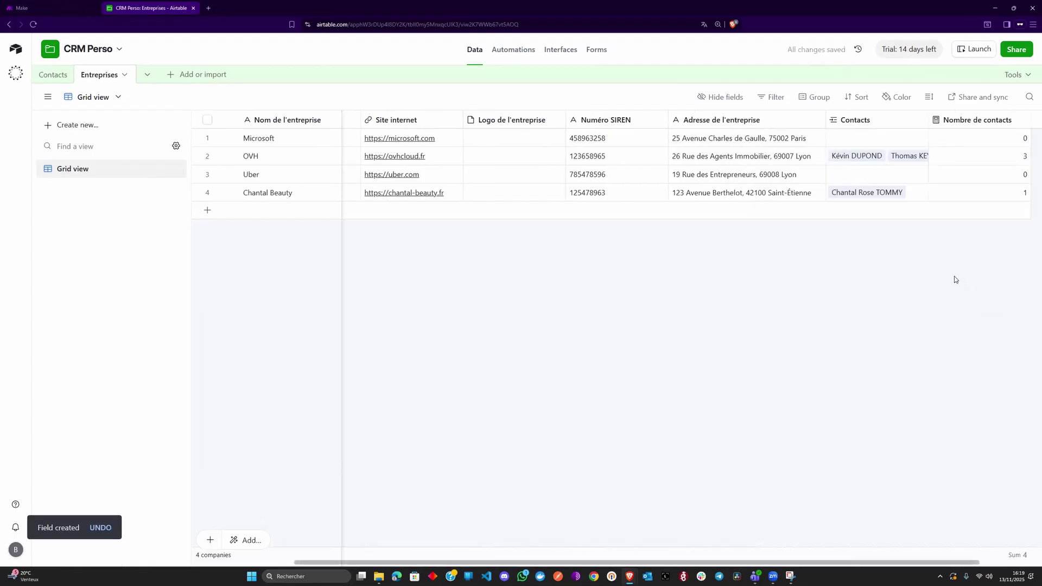
# - Check each company's new contact count: 0, 3, 0 and 1
pyautogui.click(938, 133)
pyautogui.click(916, 158)
pyautogui.click(919, 176)
pyautogui.click(922, 194)
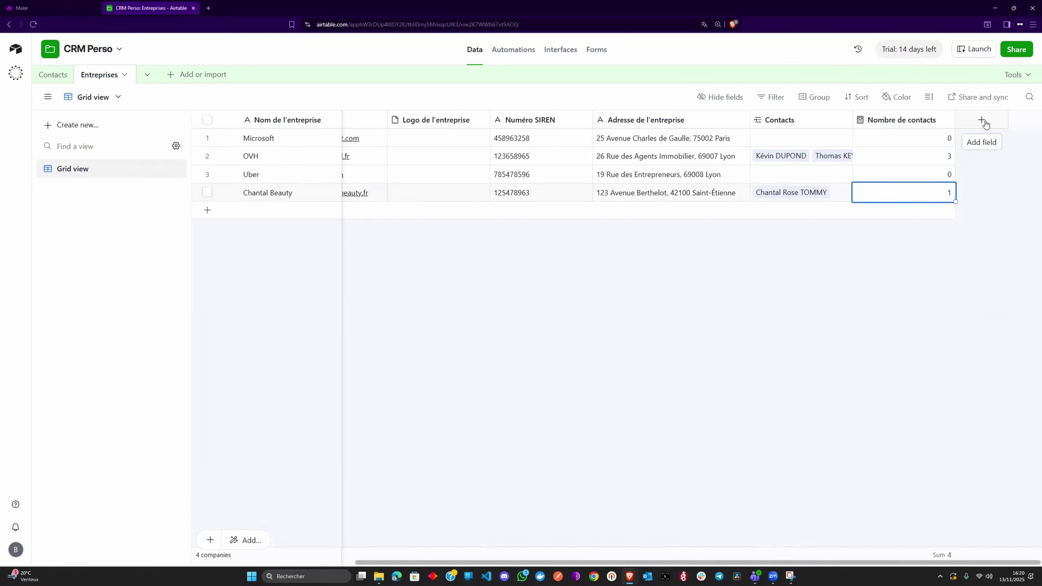
# - Start a new Formula field named 'Nombre de contacts (texte)'
pyautogui.click(982, 121)
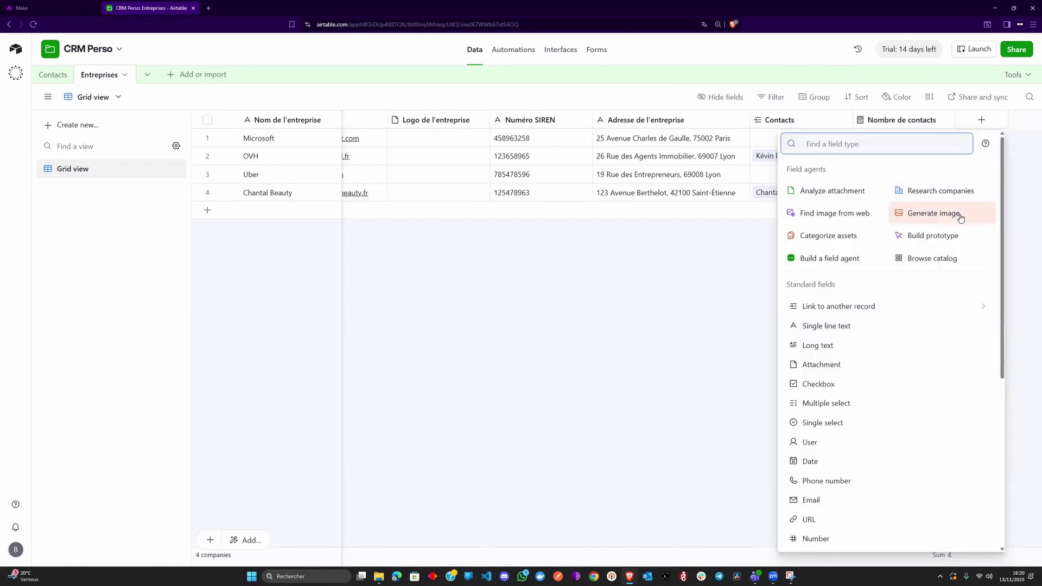
pyautogui.write('fo')
pyautogui.press('Return')
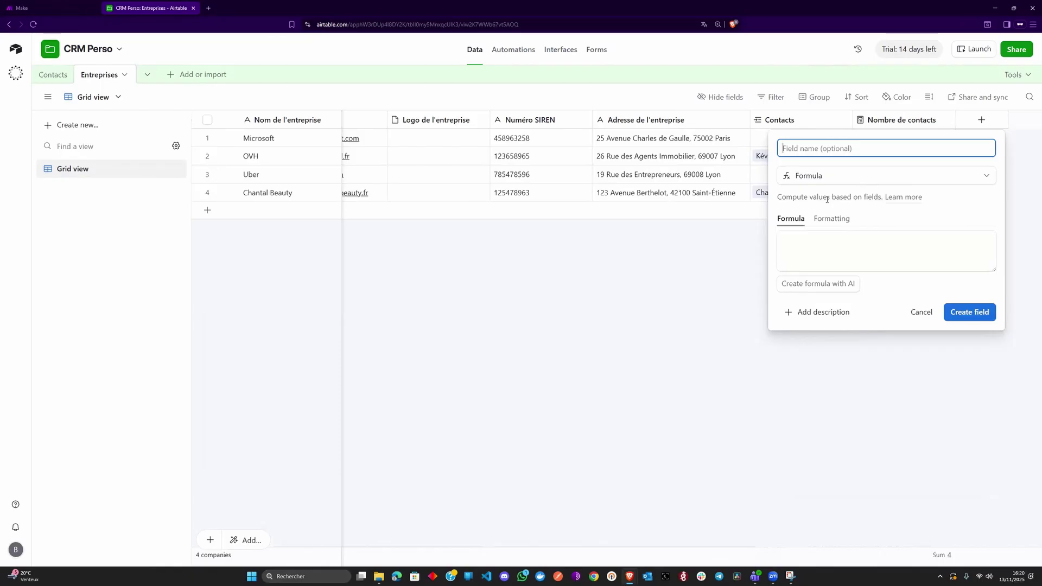
pyautogui.write('Nombre de contacts (texte)')
pyautogui.press('Tab')
pyautogui.press('Tab')
pyautogui.press('Tab')
pyautogui.press('Tab')
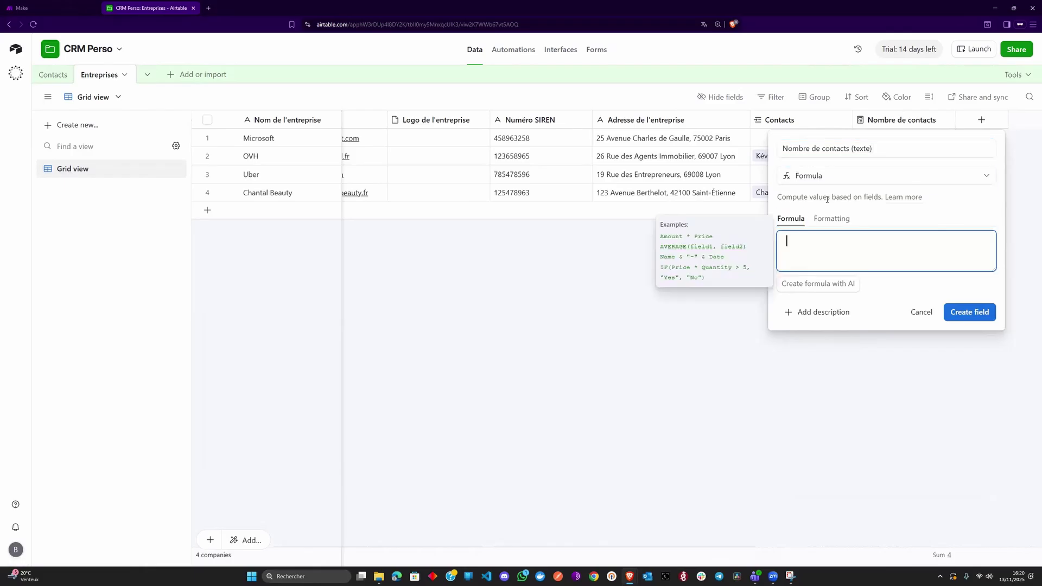
# - Enter the formula {Nombre de contacts} & " travaillent ici" and select it all
pyautogui.write('Nom')
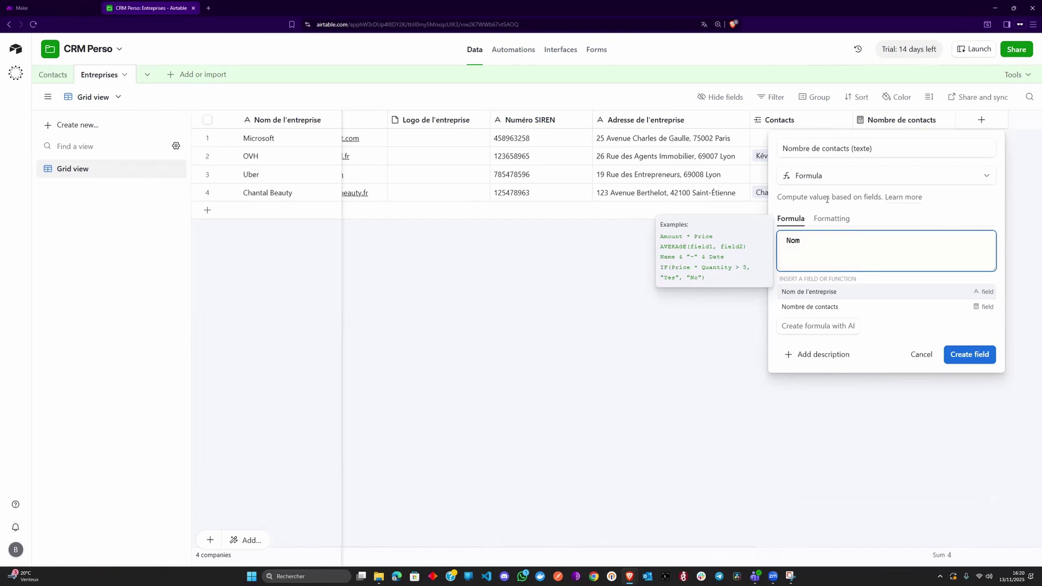
pyautogui.press('Down')
pyautogui.press('Return')
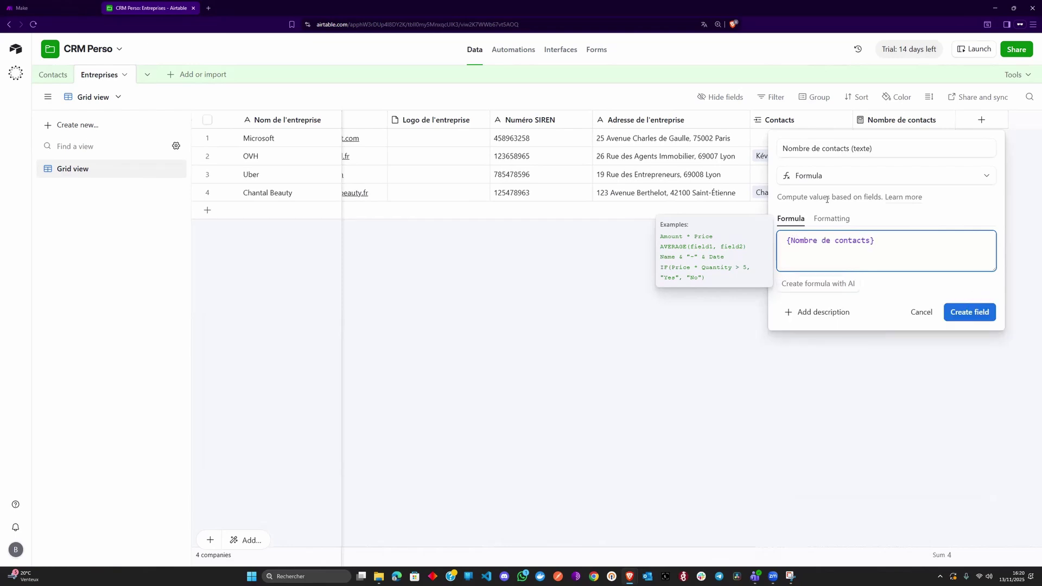
pyautogui.write('& " travaillent ici')
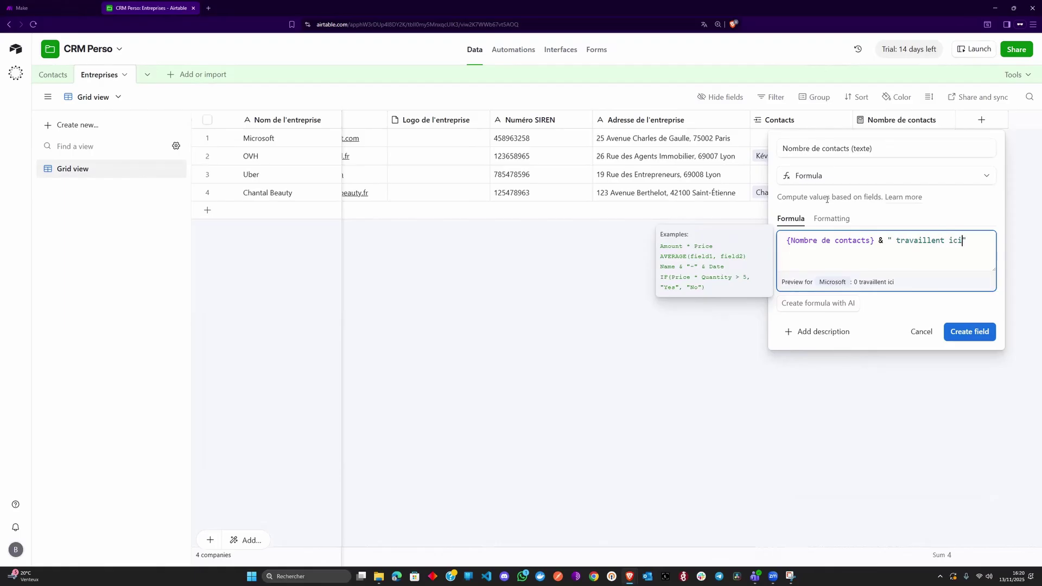
pyautogui.moveTo(928, 240); pyautogui.dragTo(950, 240)
pyautogui.press('End')
pyautogui.moveTo(974, 242); pyautogui.dragTo(775, 244)
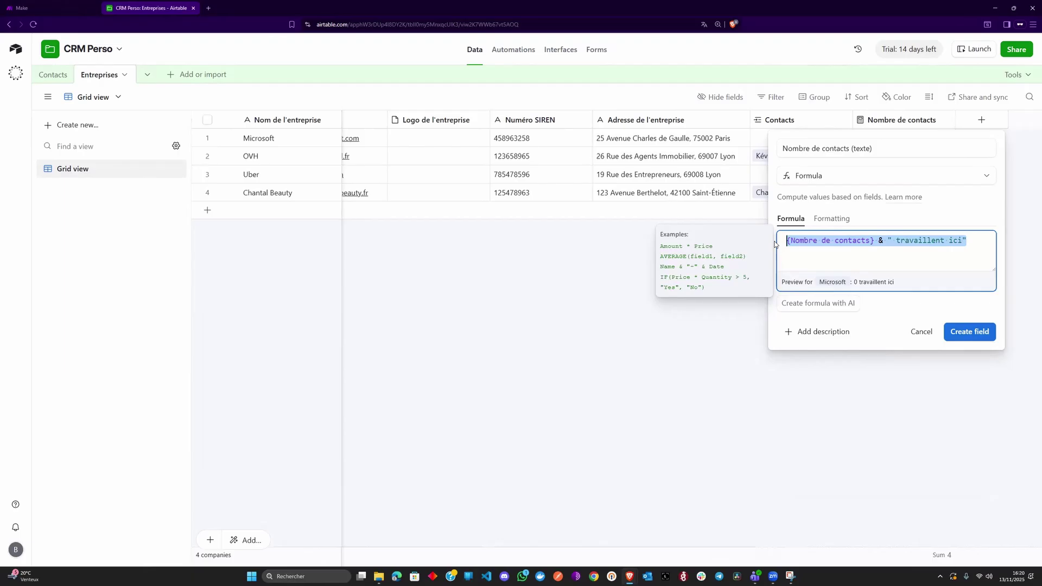
# - Prefix the formula with the condition IF({Nombre de contacts}<=1,
pyautogui.click(853, 254)
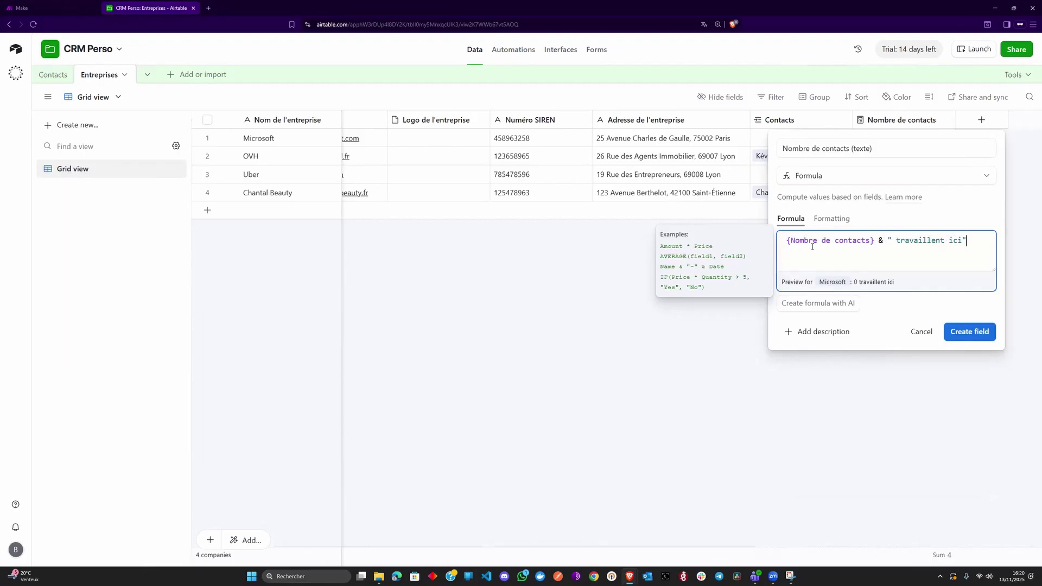
pyautogui.write('IF')
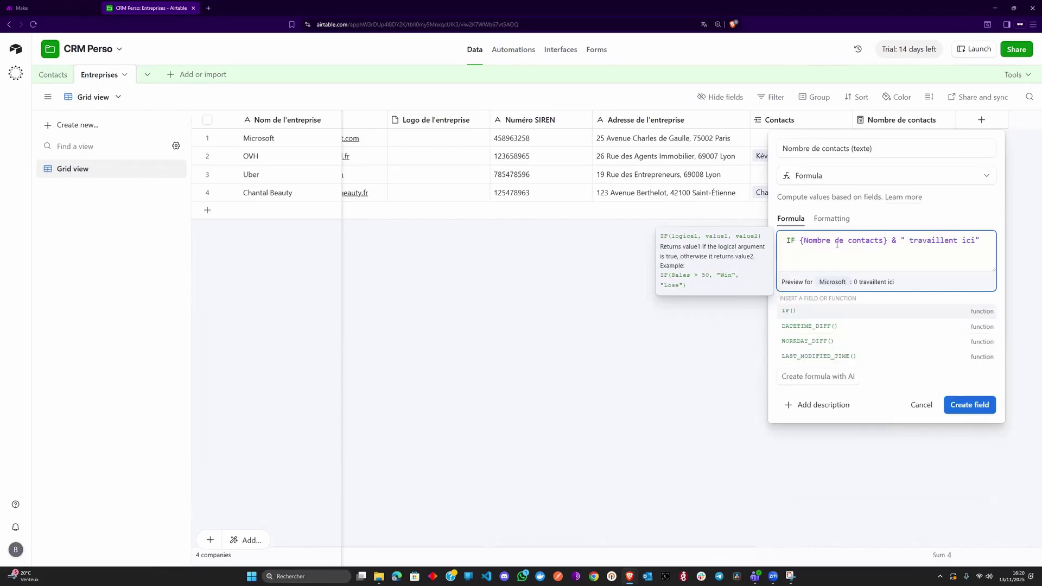
pyautogui.press('Left')
pyautogui.write('(Nom')
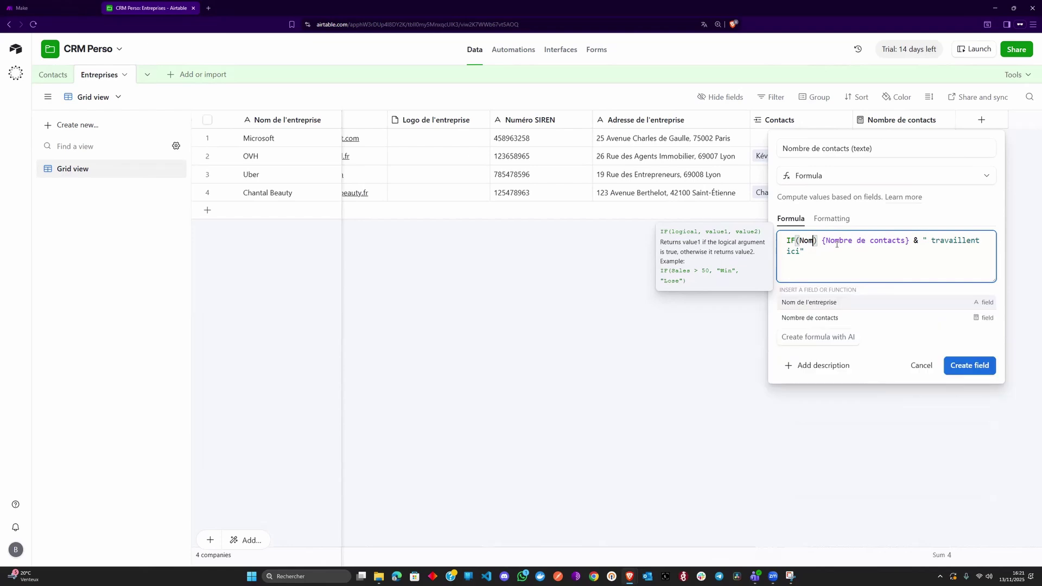
pyautogui.press('Down')
pyautogui.press('Return')
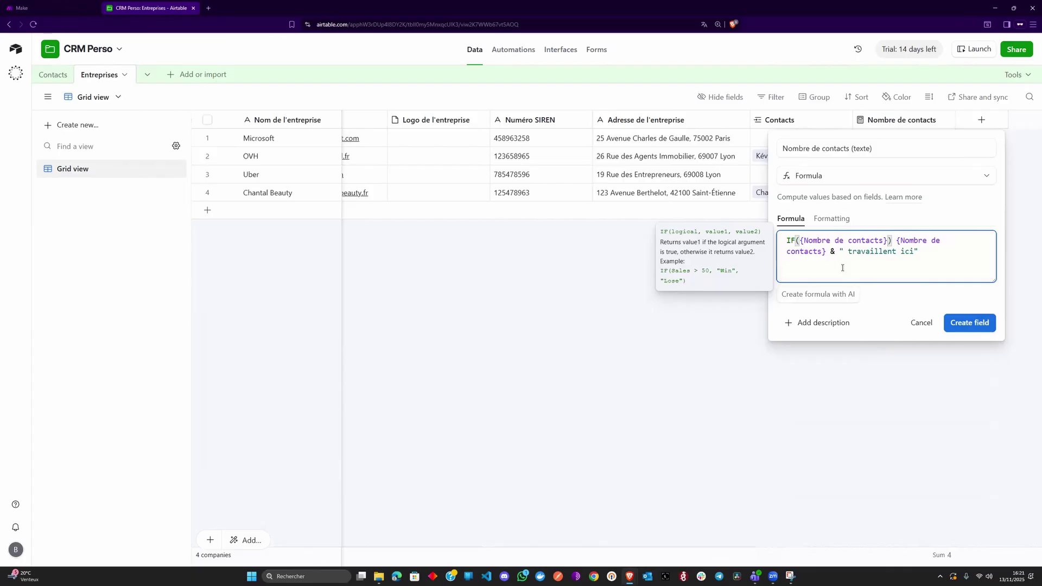
pyautogui.write('<=1')
pyautogui.press('Delete')
pyautogui.write(',')
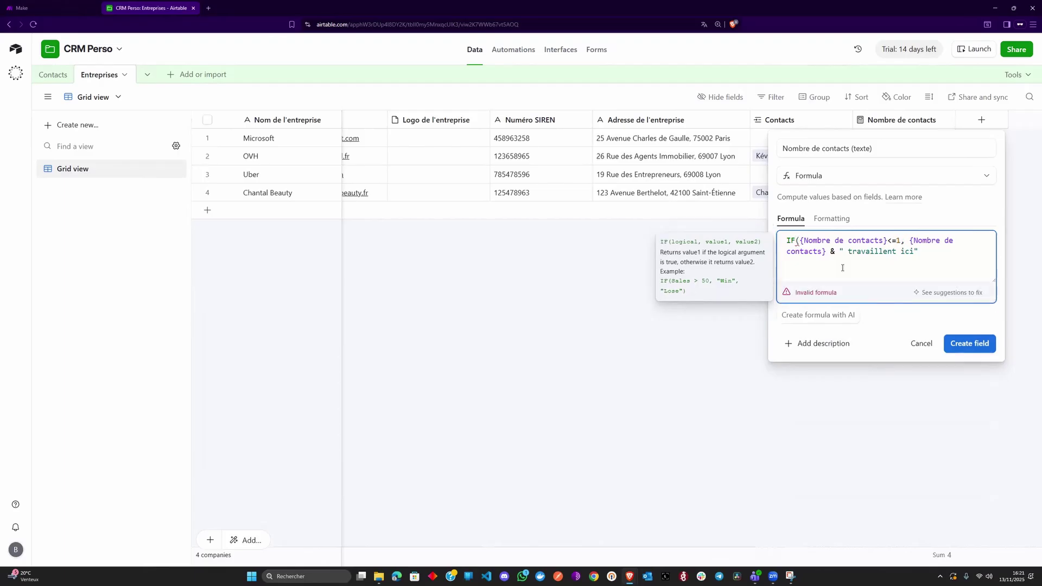
# - Use " travaille ici" for the true branch and " travaillent ici" otherwise, then create the field
pyautogui.press('Down')
pyautogui.press('BackSpace')
pyautogui.press('BackSpace')
pyautogui.write(',')
pyautogui.hotkey('shift', 'Up')
pyautogui.hotkey('ctrl', 'c')
pyautogui.press('Right')
pyautogui.hotkey('ctrl', 'v')
pyautogui.write(')')
pyautogui.press('Left')
pyautogui.press('Left')
pyautogui.press('Left')
pyautogui.press('Left')
pyautogui.press('Left')
pyautogui.press('Left')
pyautogui.write('nt')
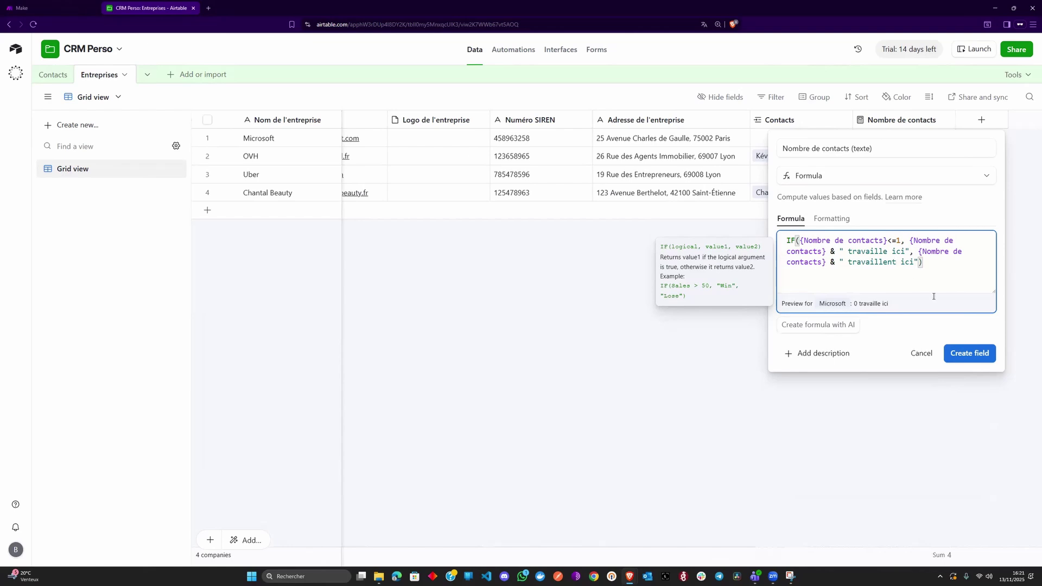
pyautogui.click(967, 355)
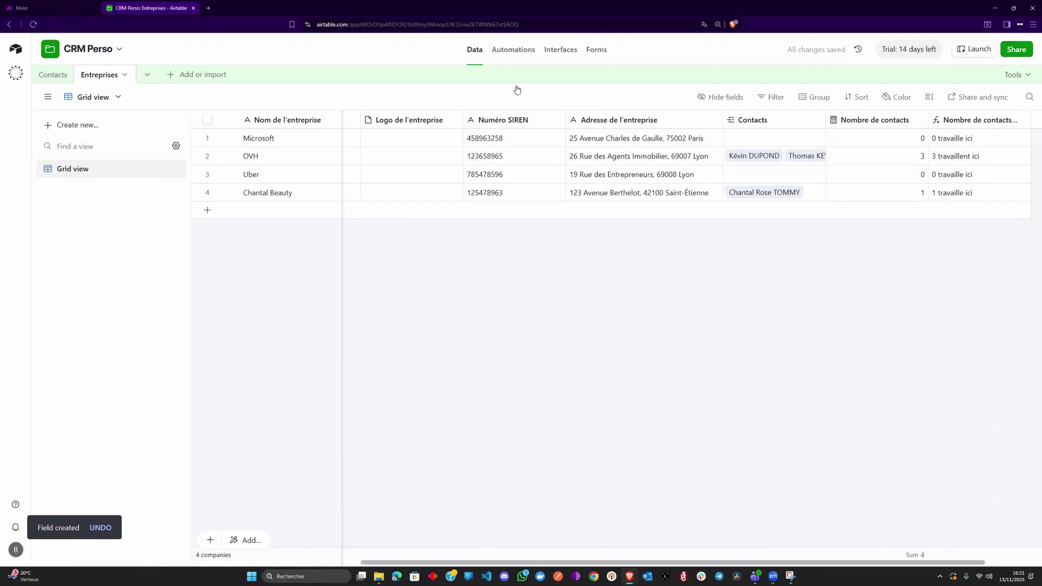
# - Show Secteur d'activité and Nombre de contacts (texte) on company cards, then publish the interface
pyautogui.click(562, 49)
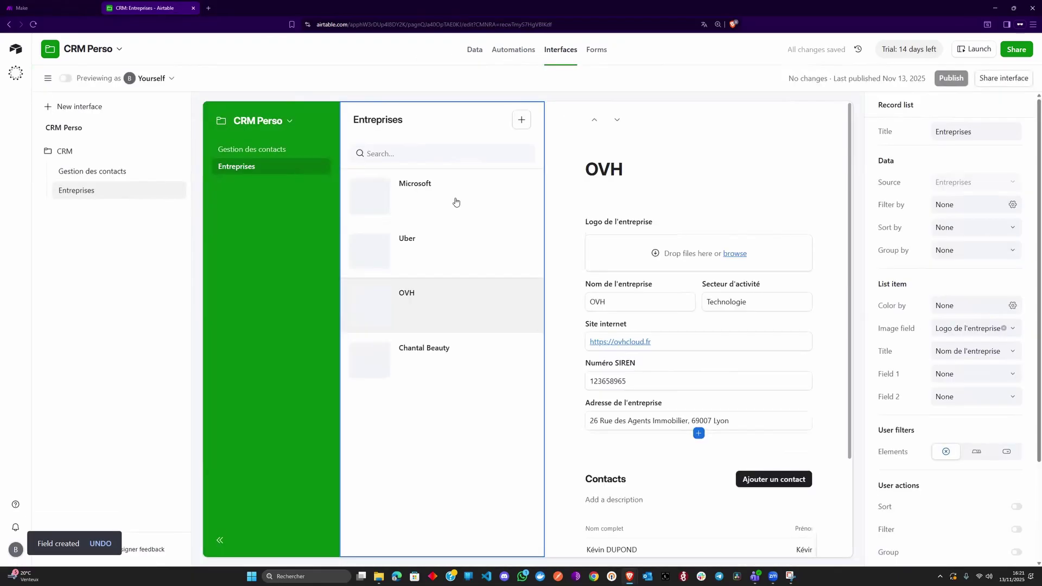
pyautogui.click(465, 199)
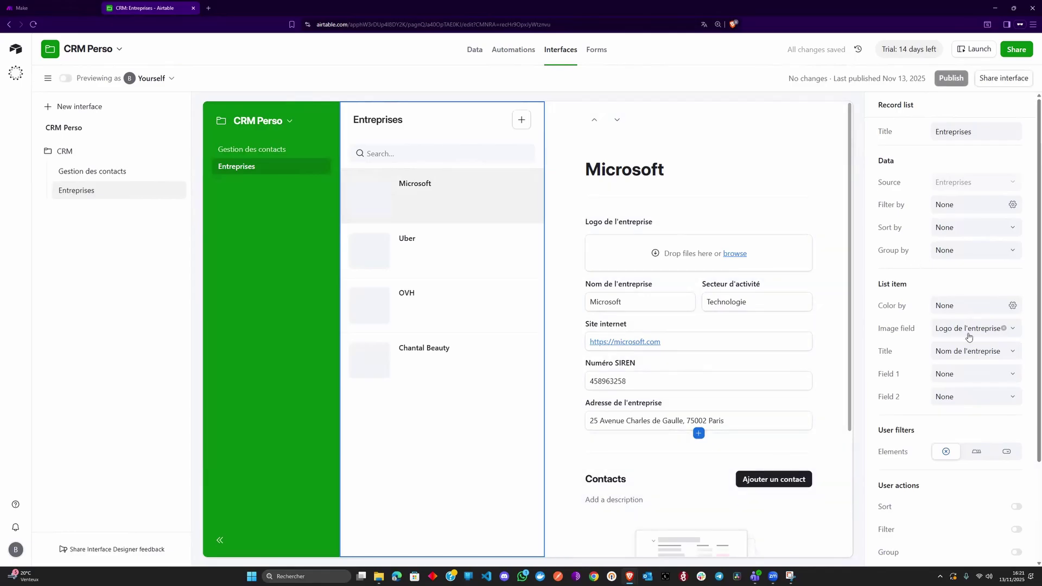
pyautogui.click(972, 374)
pyautogui.click(971, 439)
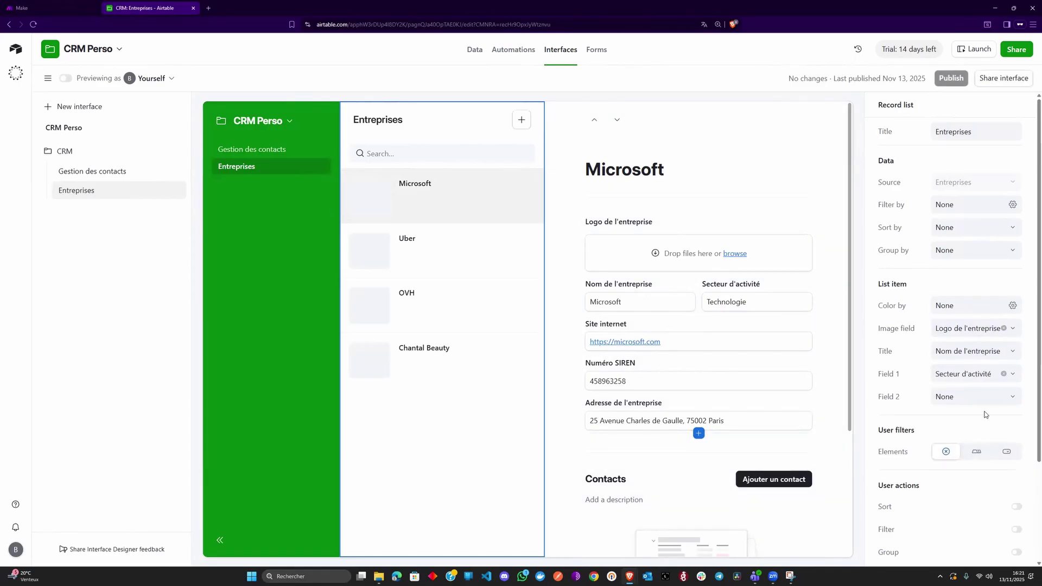
pyautogui.click(991, 398)
pyautogui.write('nom')
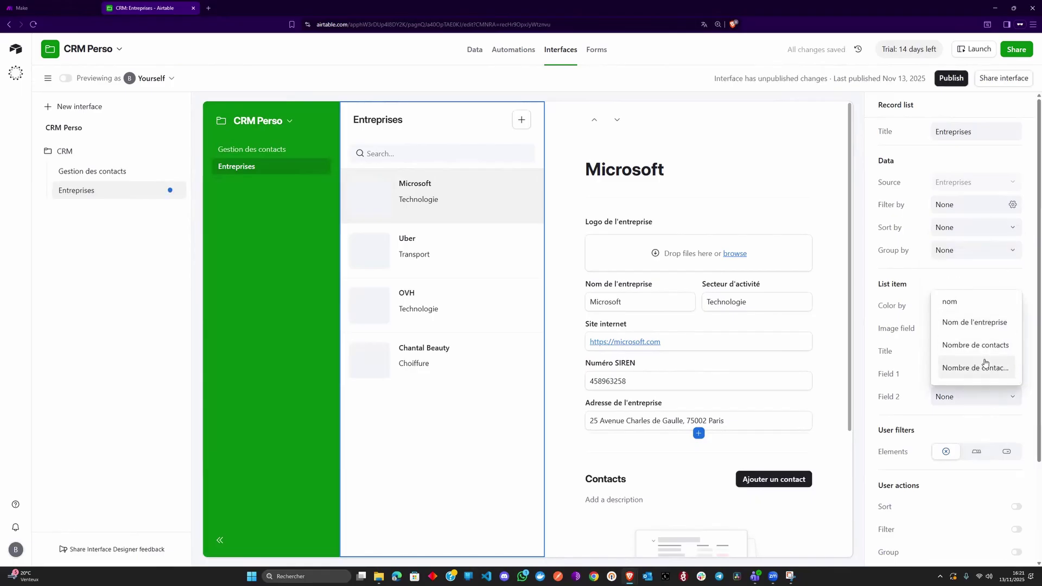
pyautogui.click(984, 365)
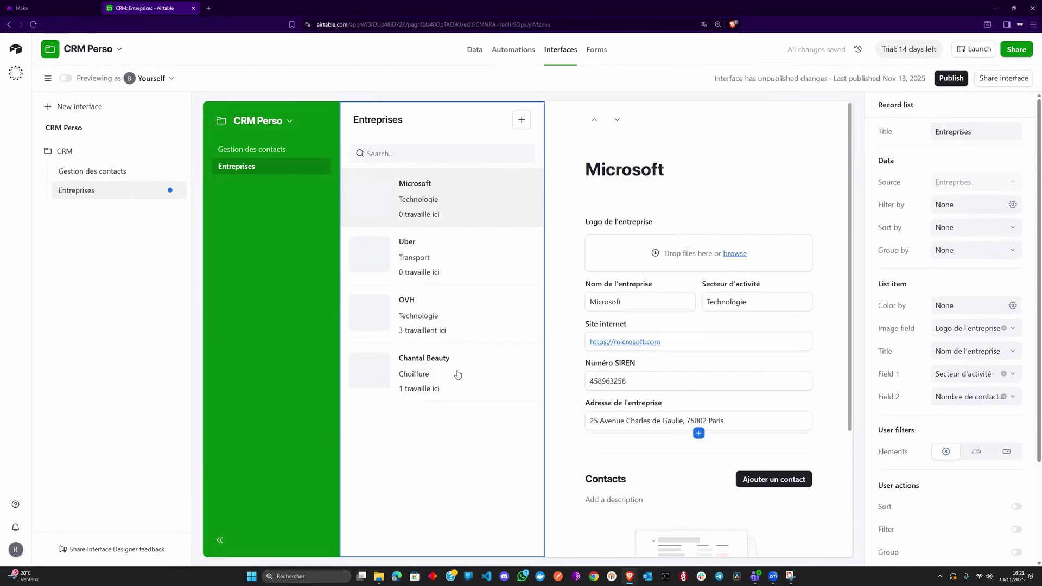
pyautogui.click(950, 81)
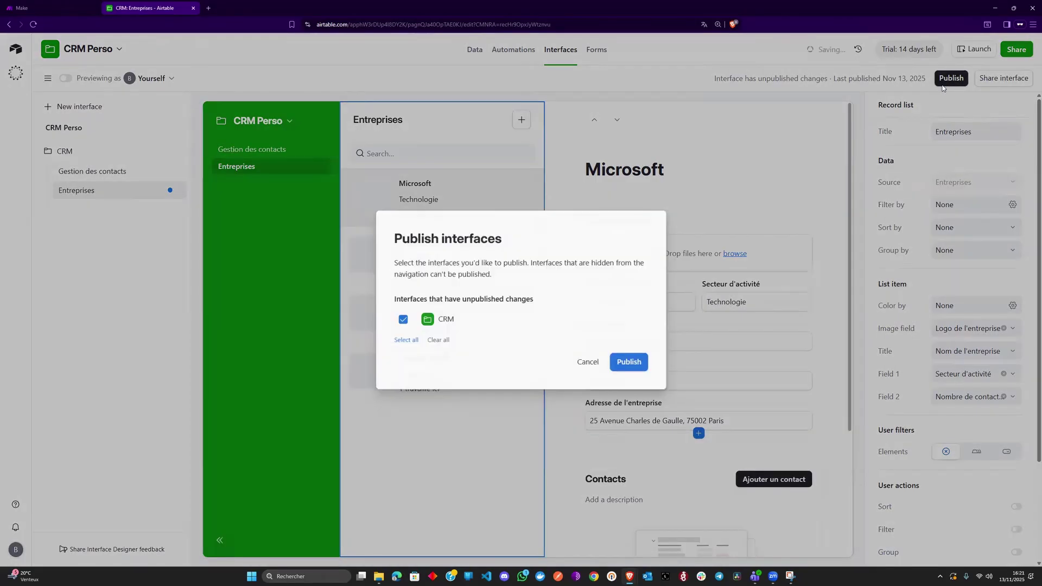
pyautogui.click(646, 365)
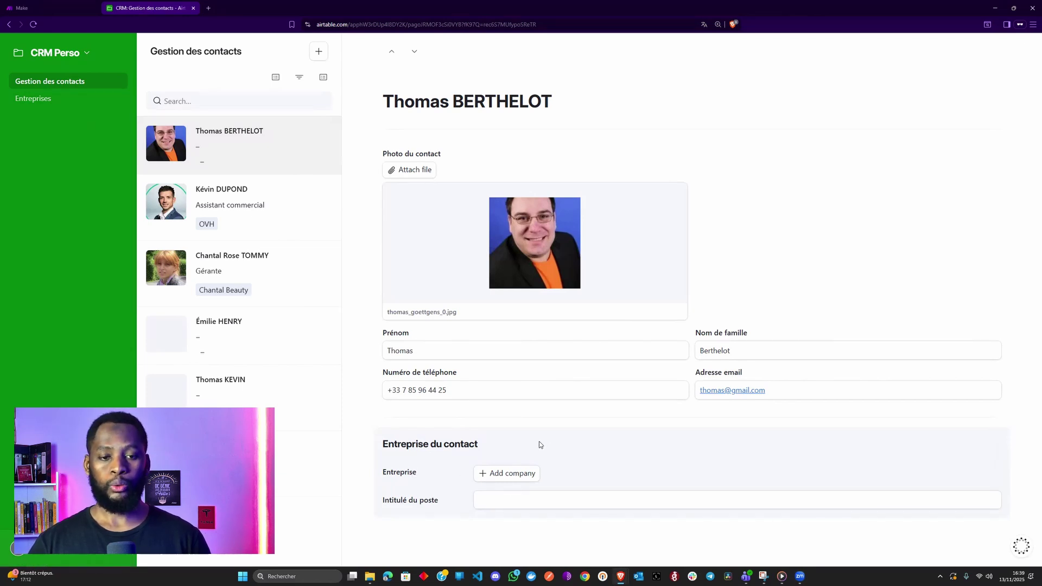
# - Browse two contacts, then open OVH on the Entreprises page to see its three contacts
pyautogui.click(509, 506)
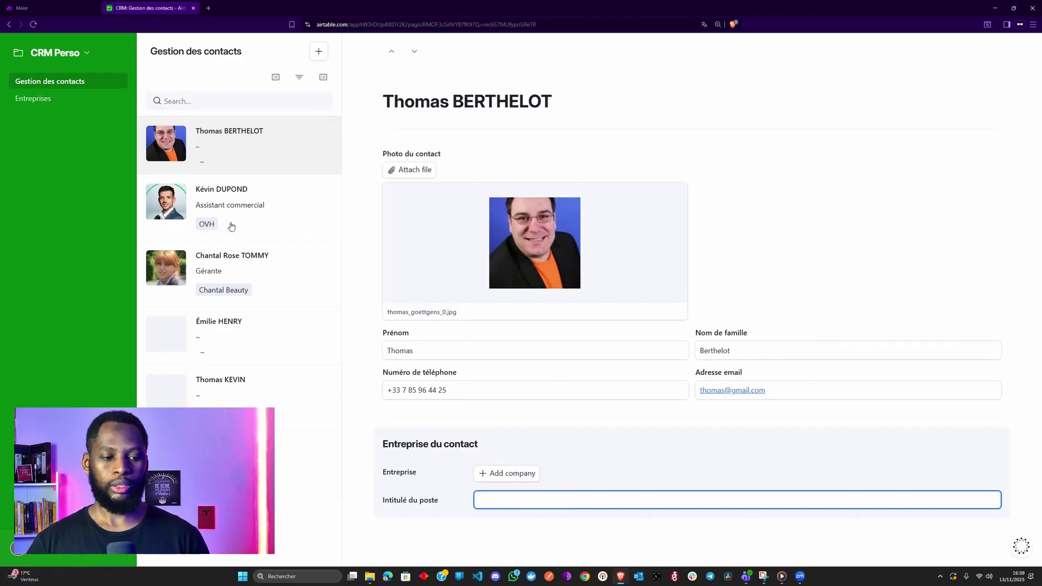
pyautogui.click(227, 279)
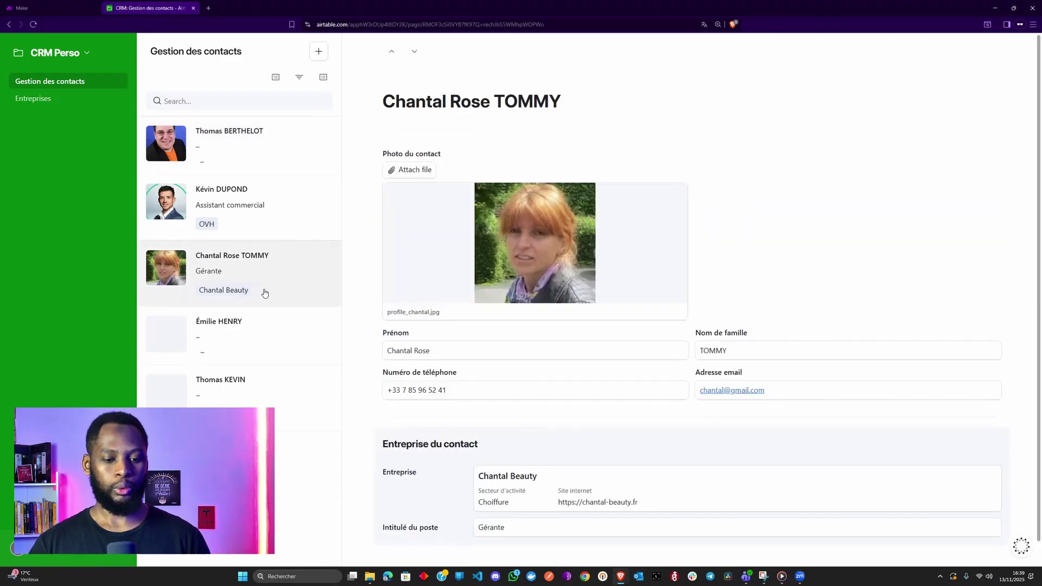
pyautogui.click(34, 98)
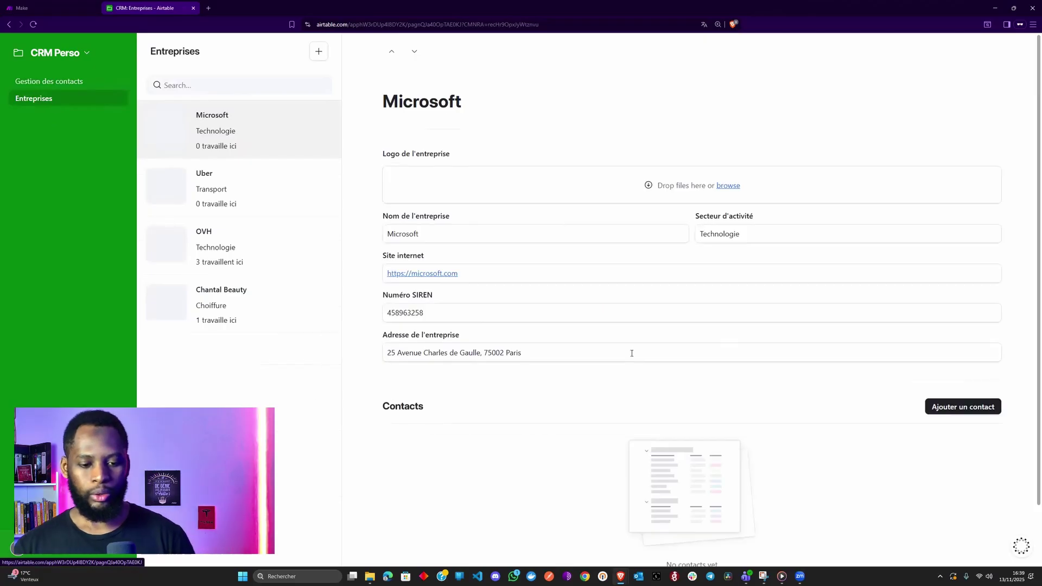
pyautogui.click(295, 259)
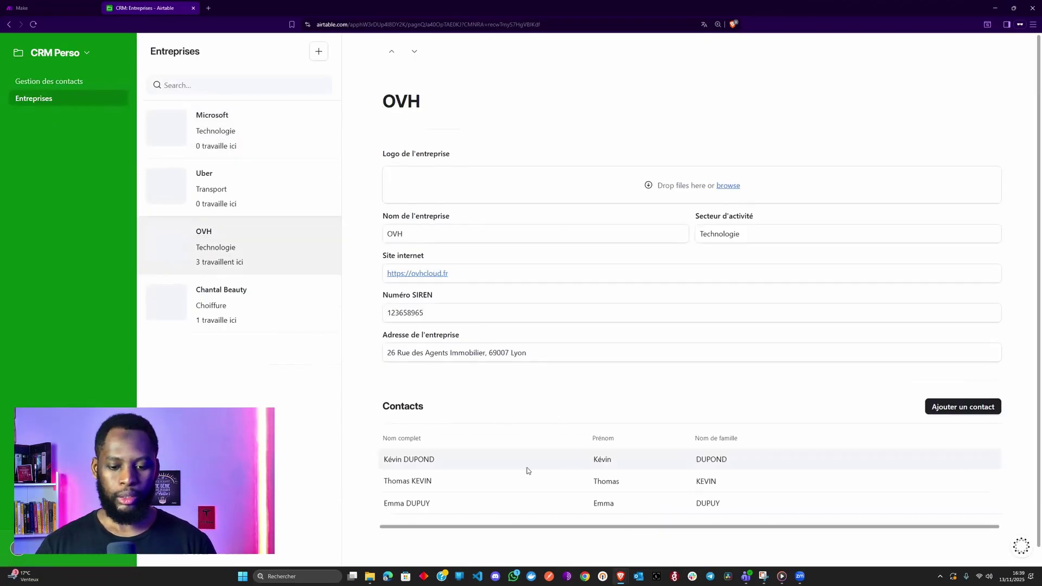